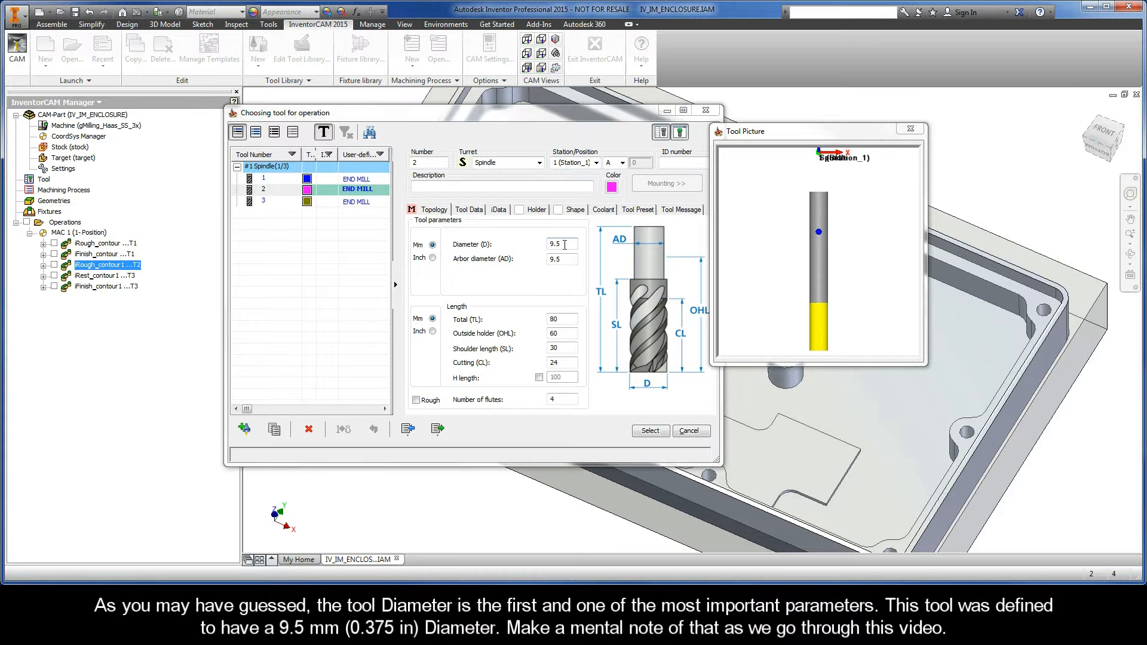
Review the diameter, cutting length and number of flutes of end mill number 2
left_click(565, 244)
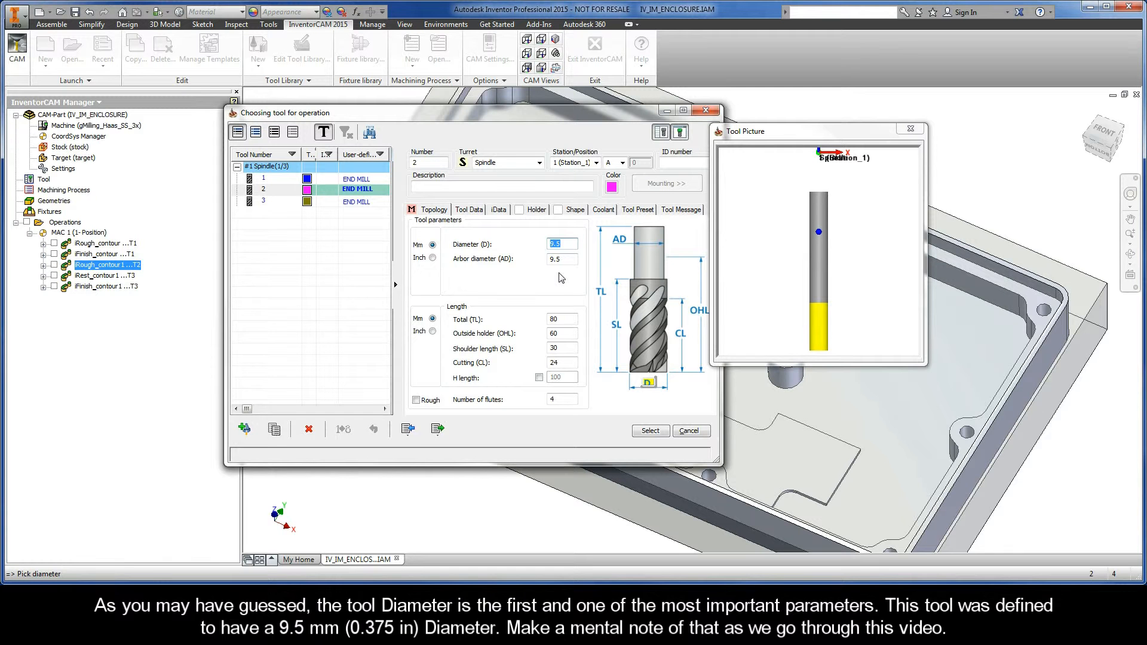
left_click(563, 362)
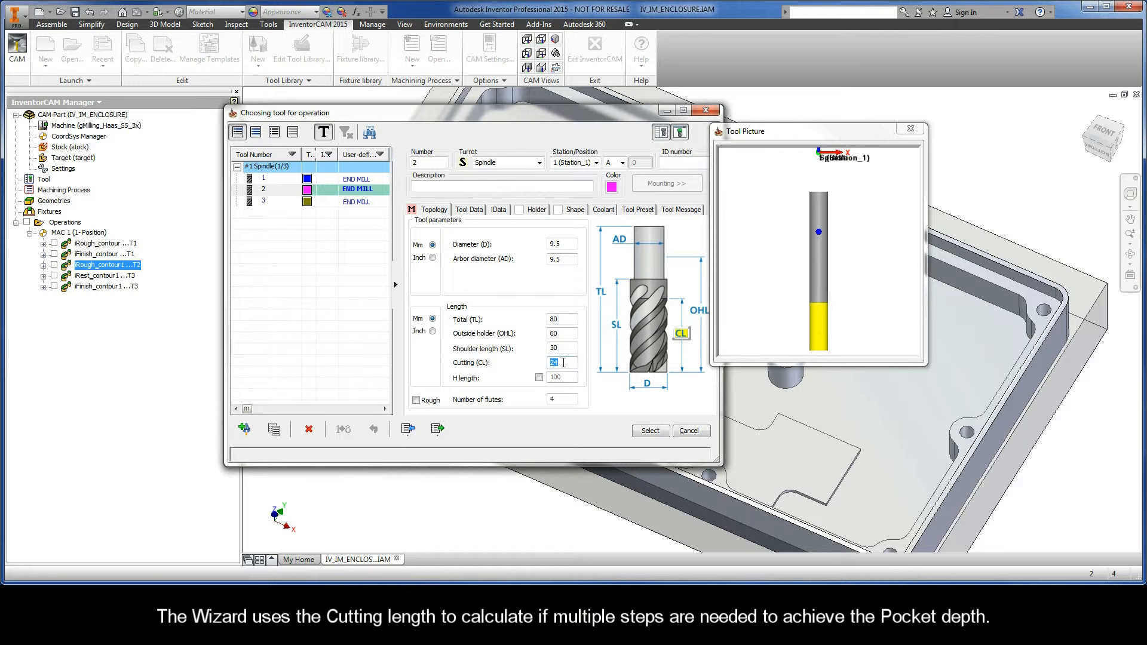
double_click(561, 400)
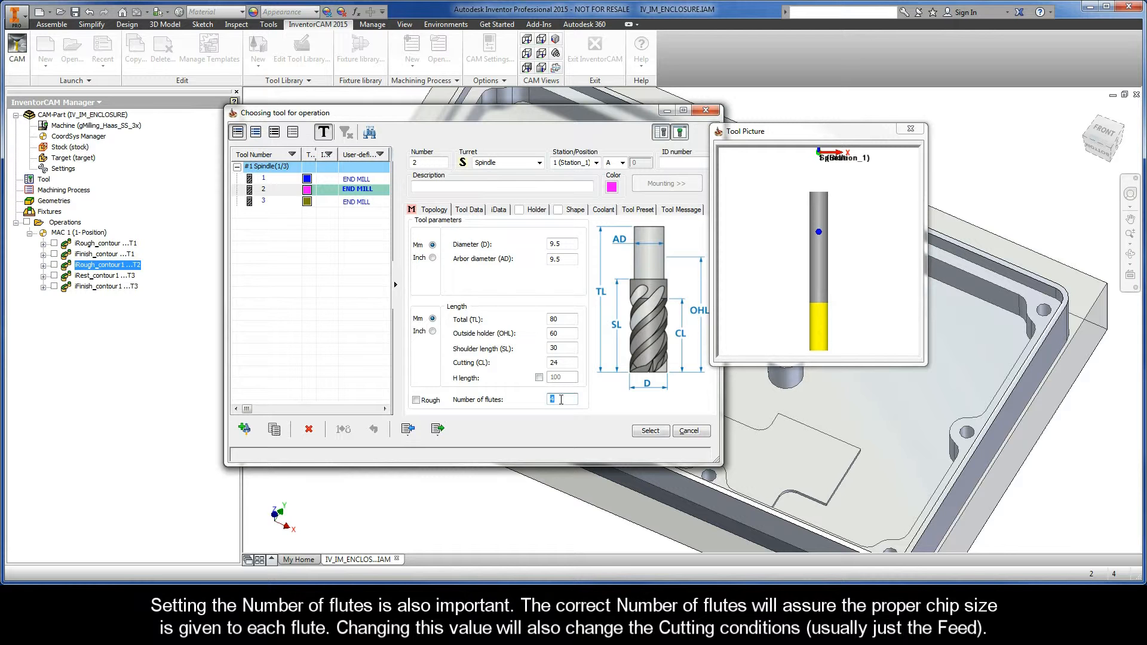
Examine the tool's iData and browse the available work materials in the Material Database, keeping Aluminum_6061-T6
left_click(499, 210)
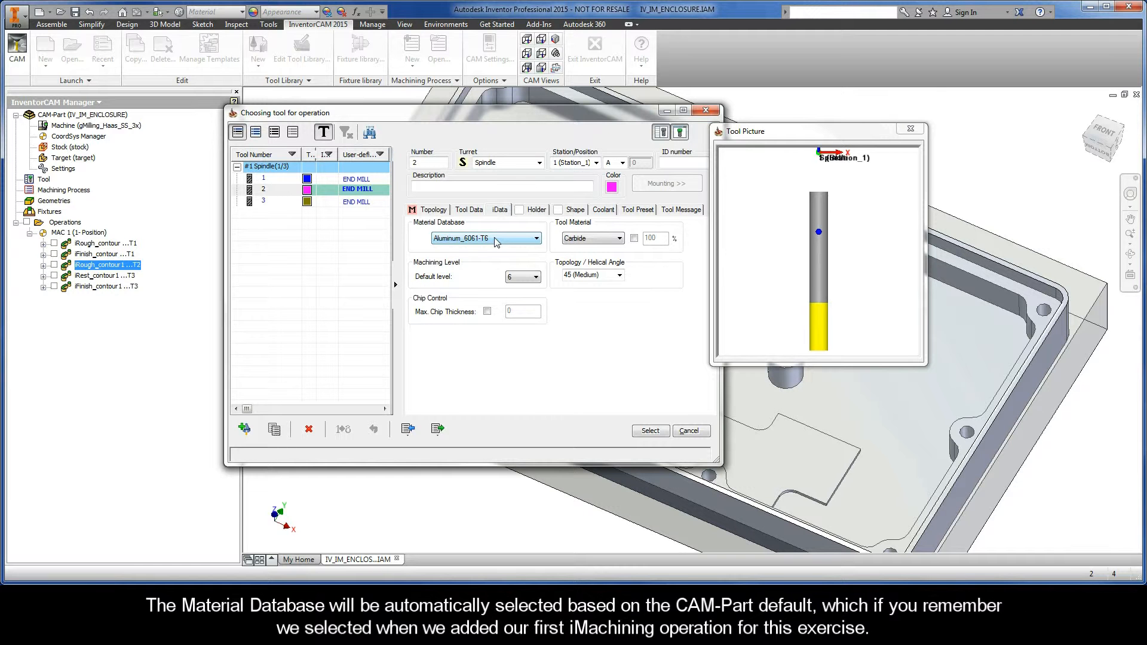
left_click(495, 239)
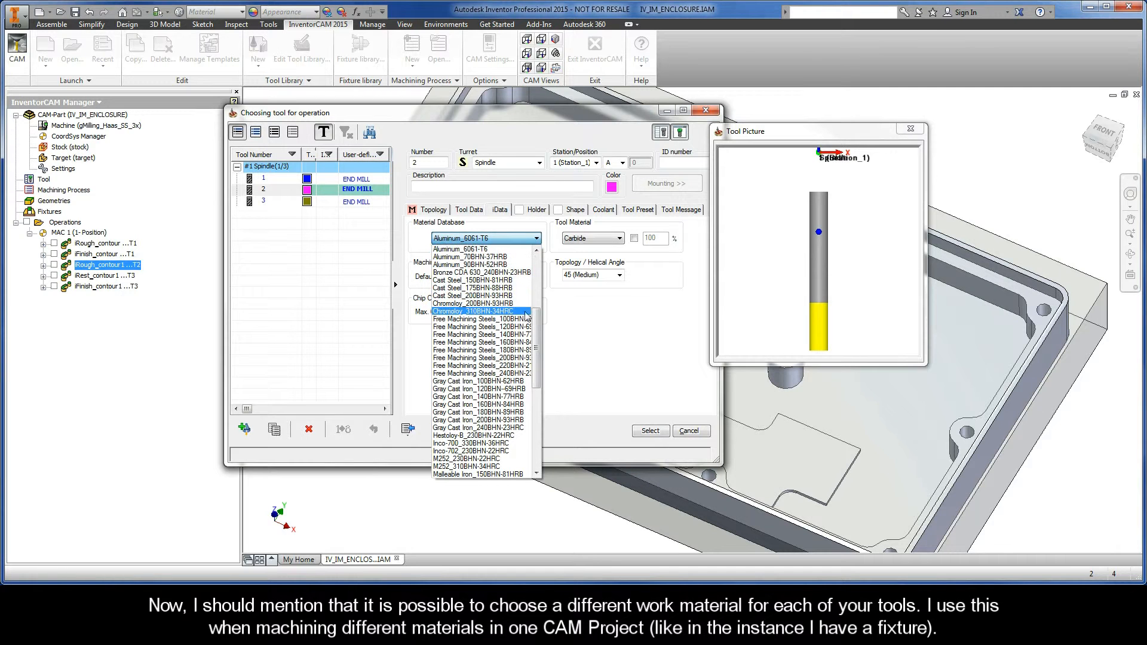
left_click_drag(537, 346, 539, 279)
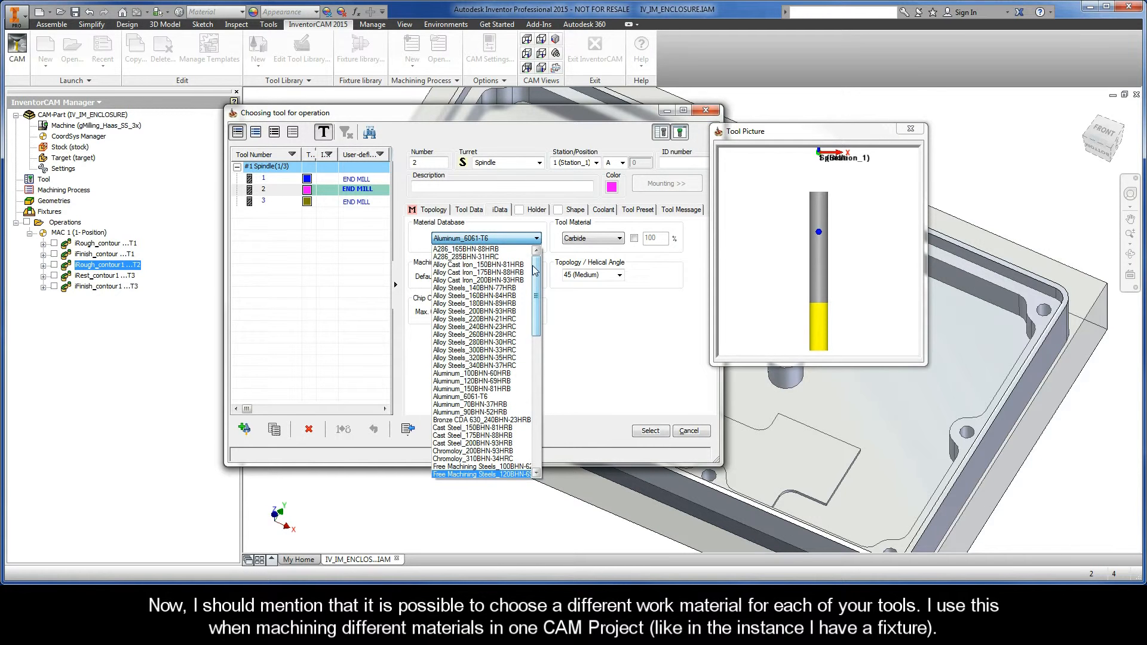
left_click(504, 239)
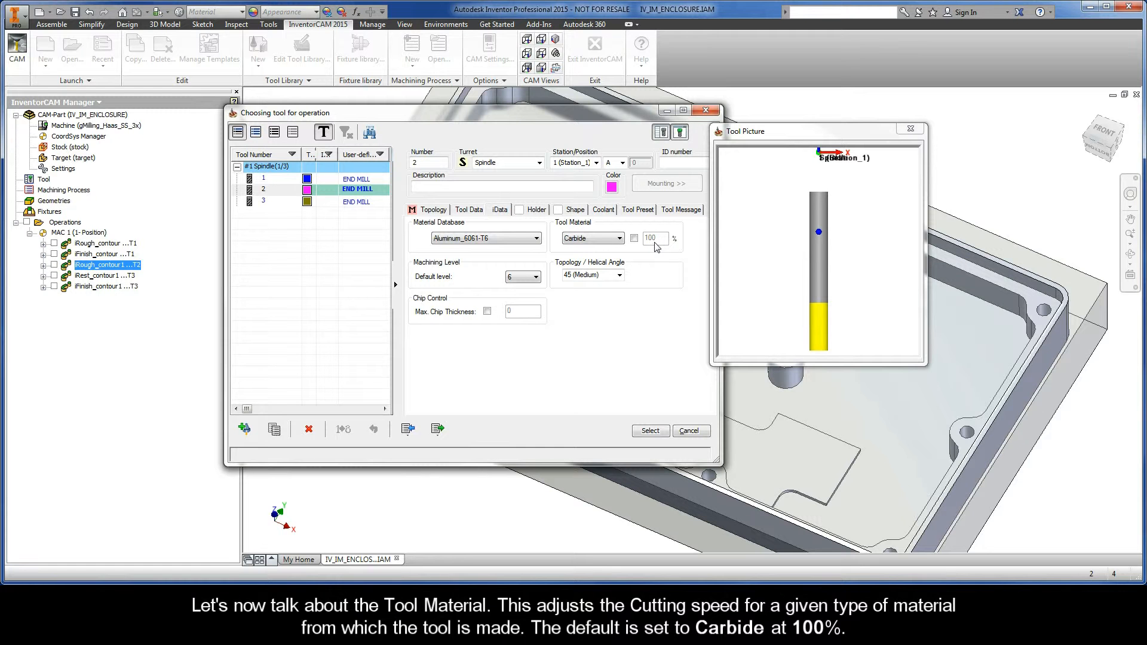
Try Premium Carbide with the percentage override as the tool material, and restore Carbide without the override
left_click(609, 242)
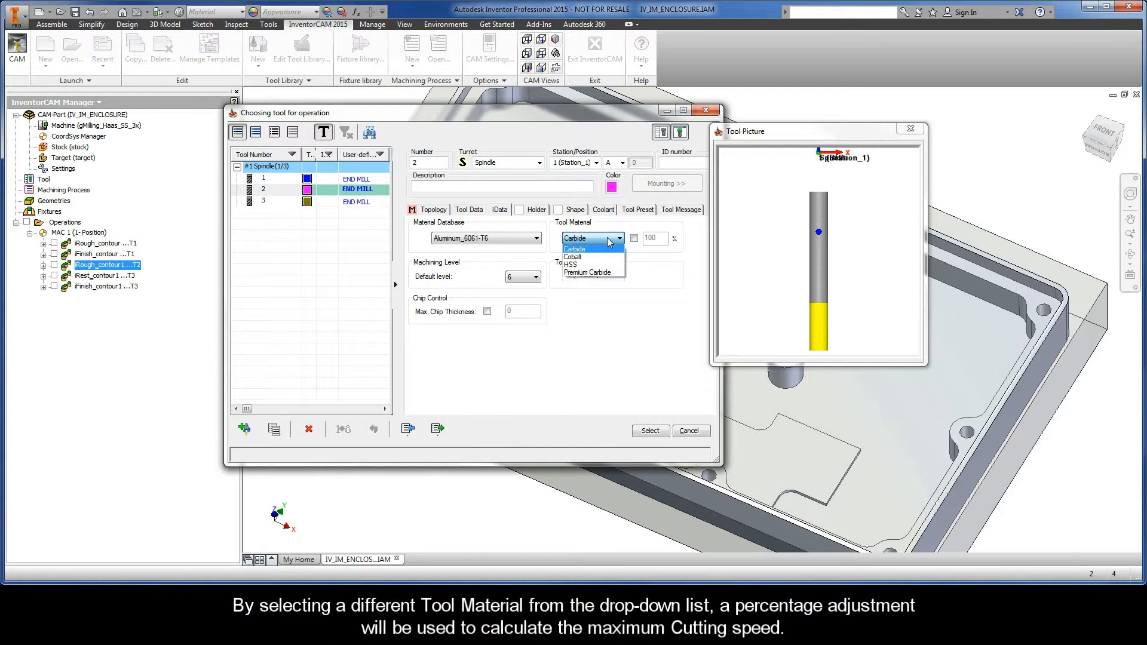
left_click(600, 272)
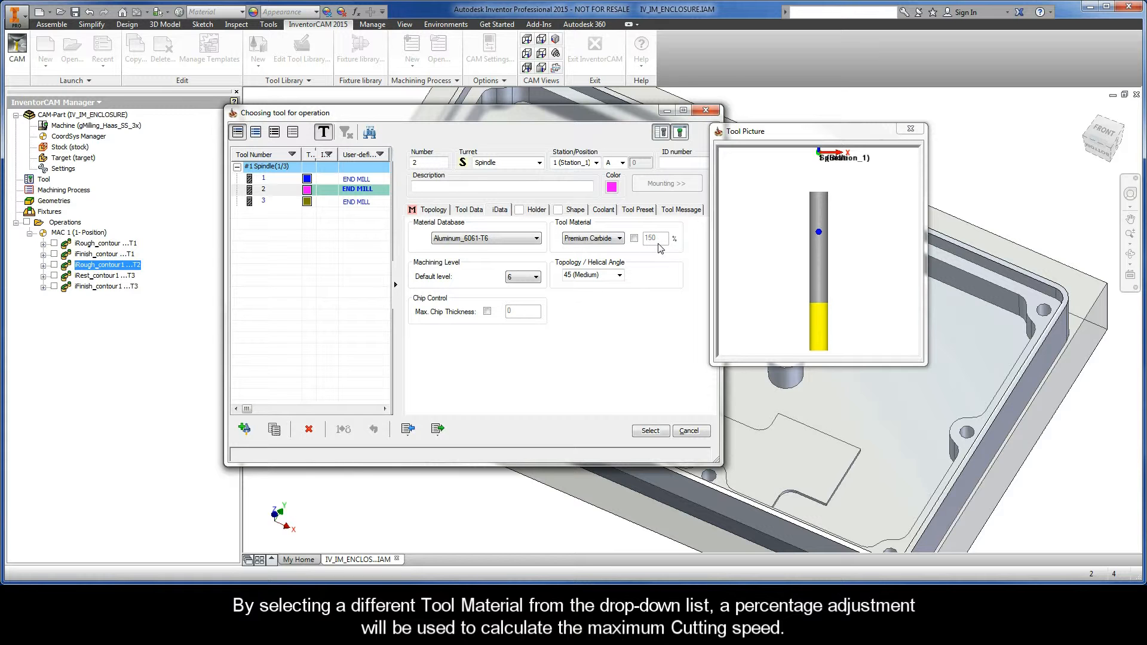
left_click(634, 239)
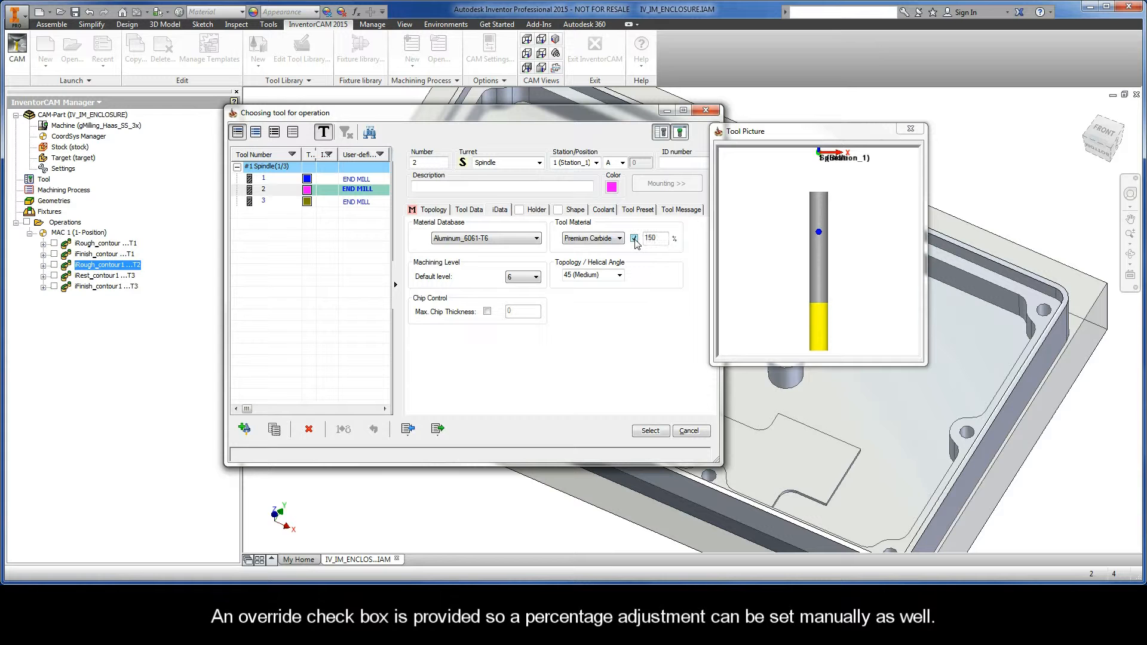
double_click(644, 238)
left_click(634, 238)
left_click(613, 239)
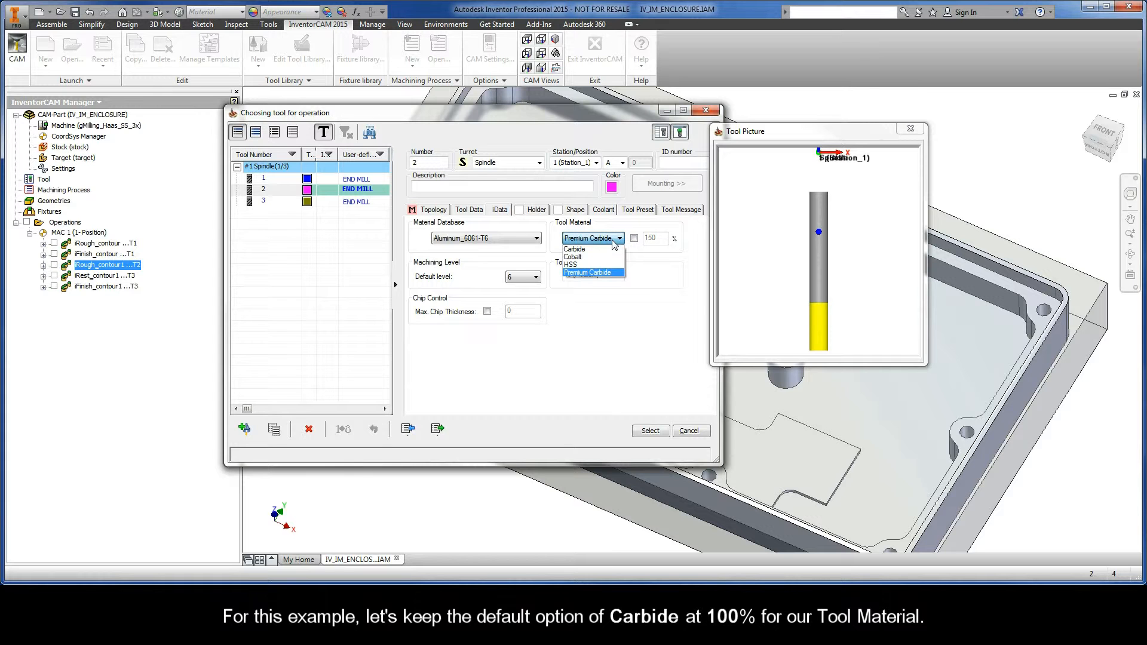
left_click(593, 249)
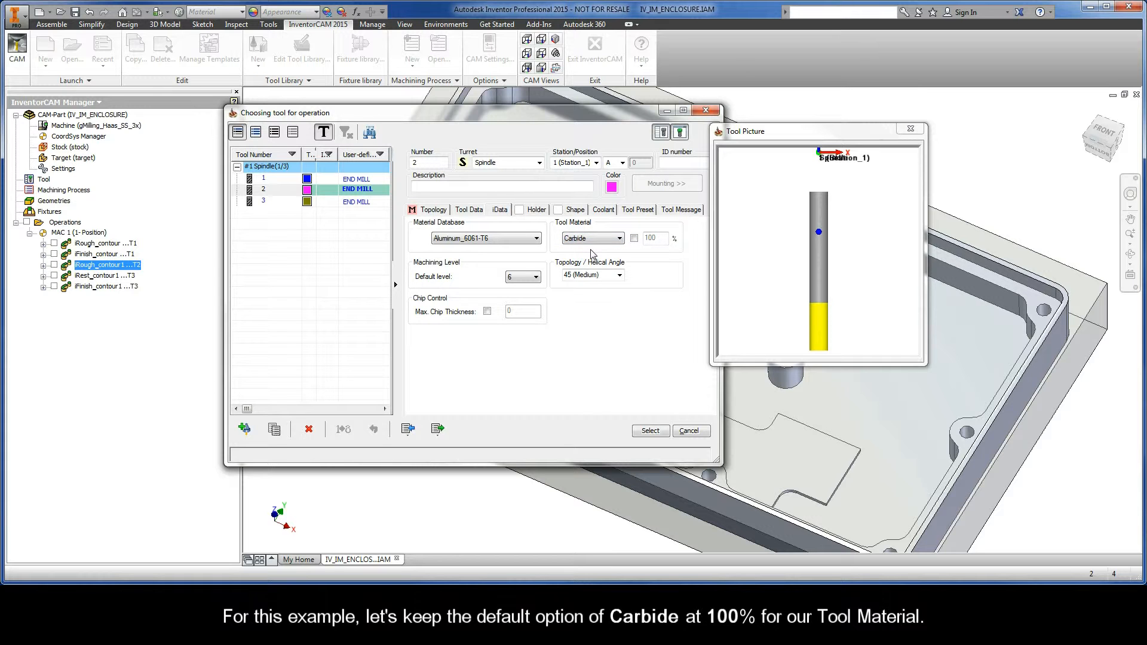
Set the tool's default machining level to 5, keep the helical angle at 45 (Medium), and select the tool for the operation
left_click(524, 278)
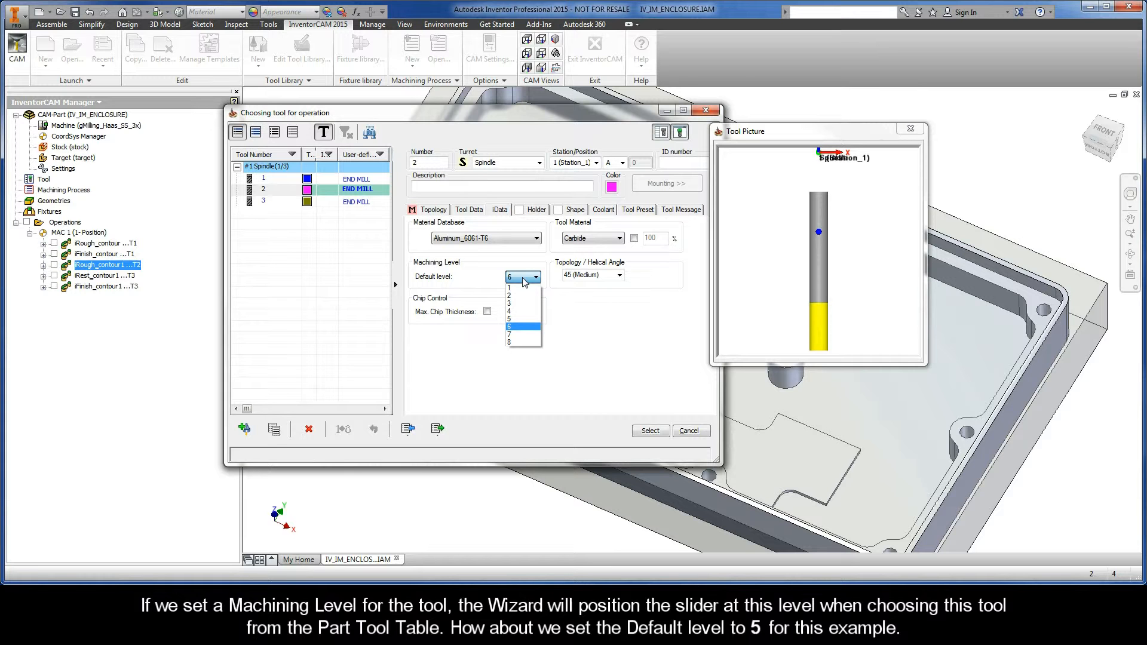
left_click(519, 321)
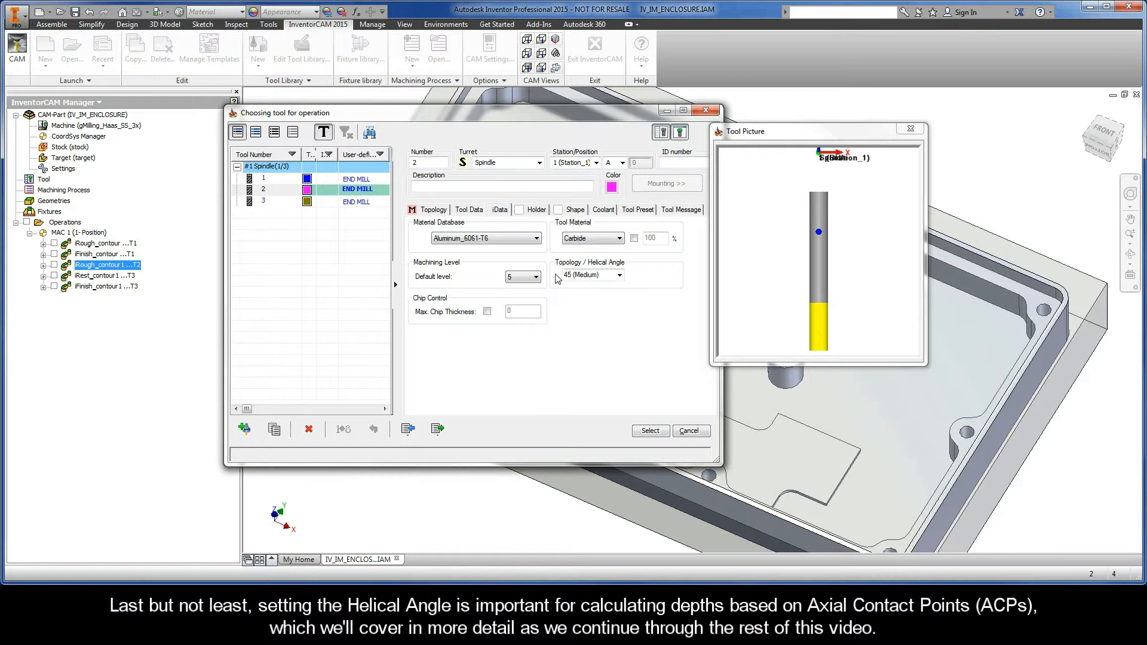
left_click(620, 276)
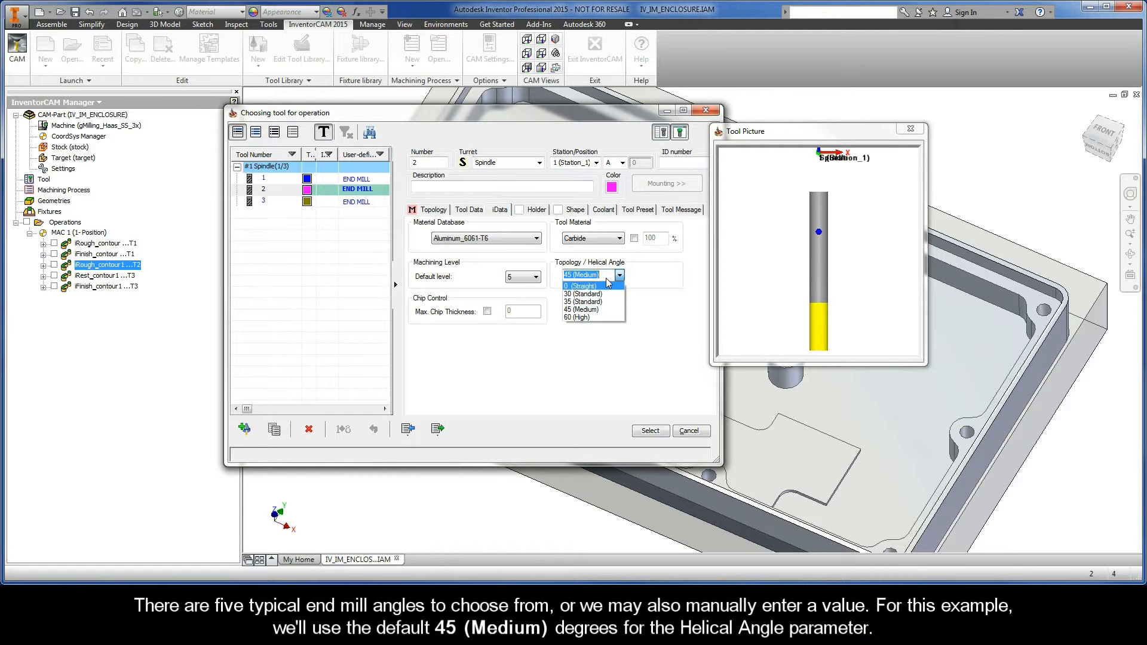
left_click(607, 276)
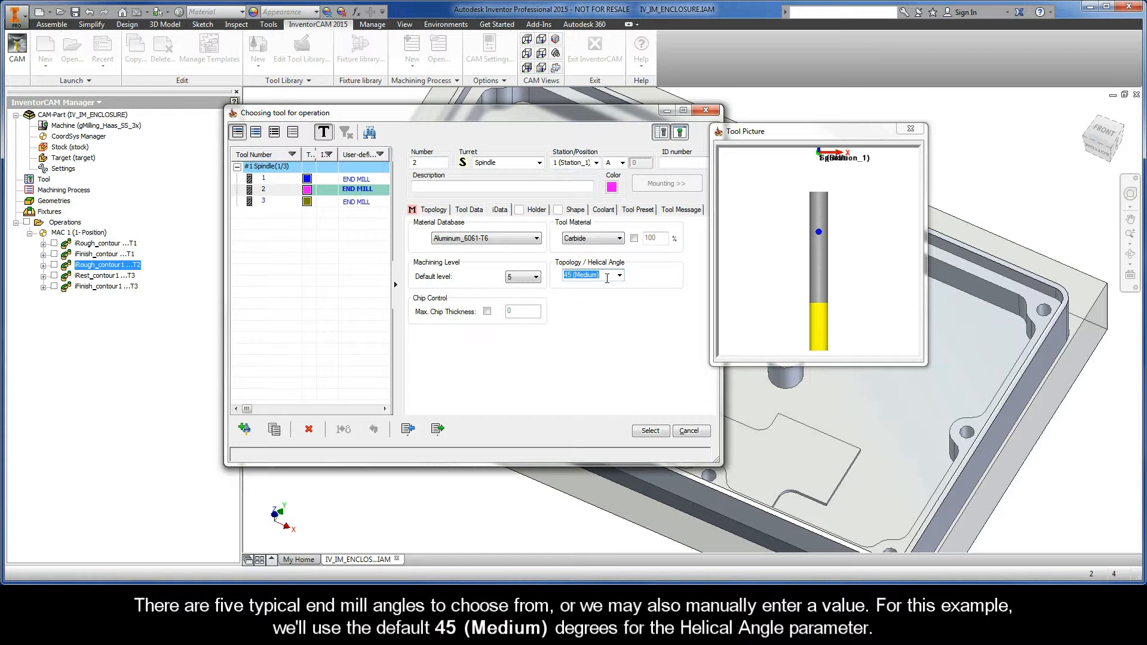
left_click(650, 431)
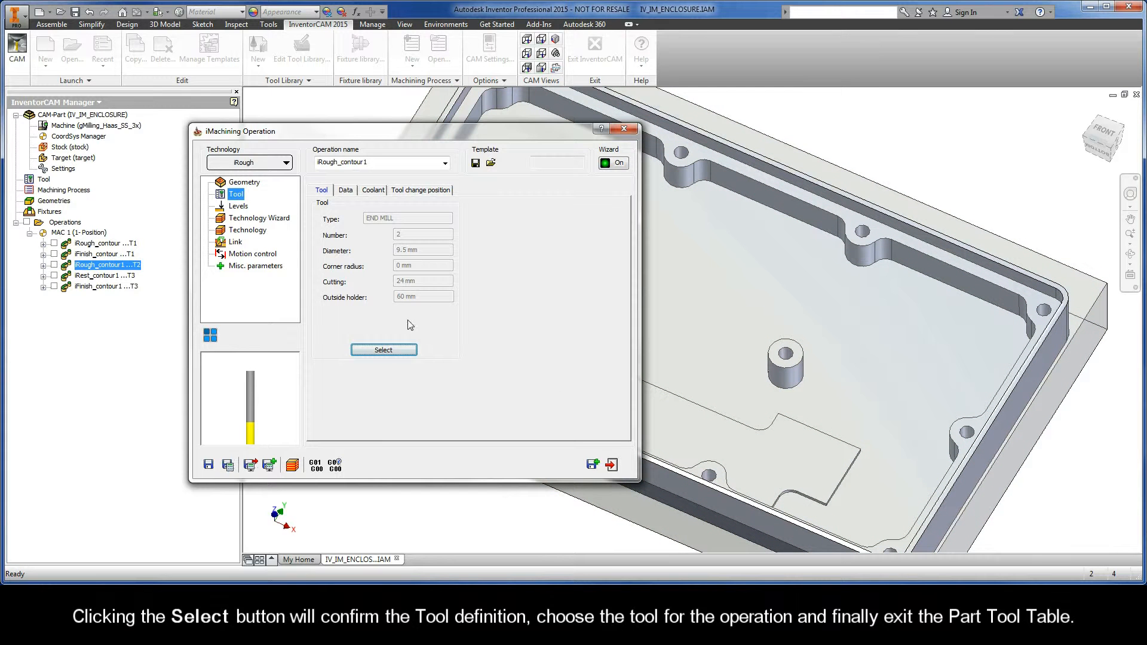
Check the operation's pocket depth and the machining level and step down given by the Technology Wizard
left_click(238, 207)
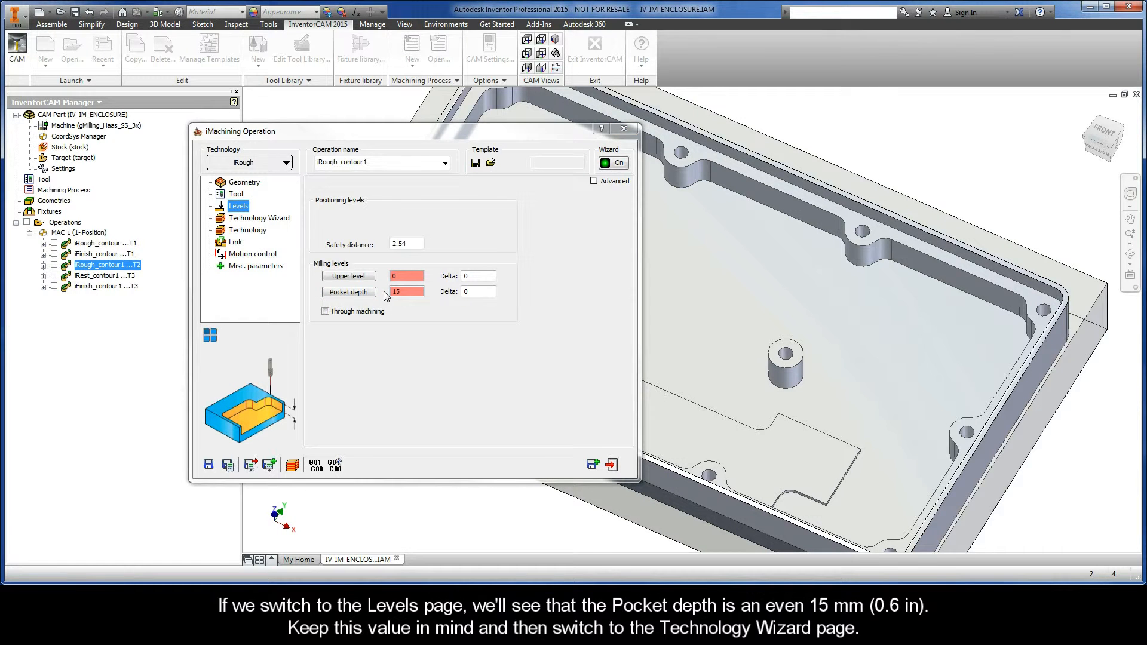
left_click(366, 293)
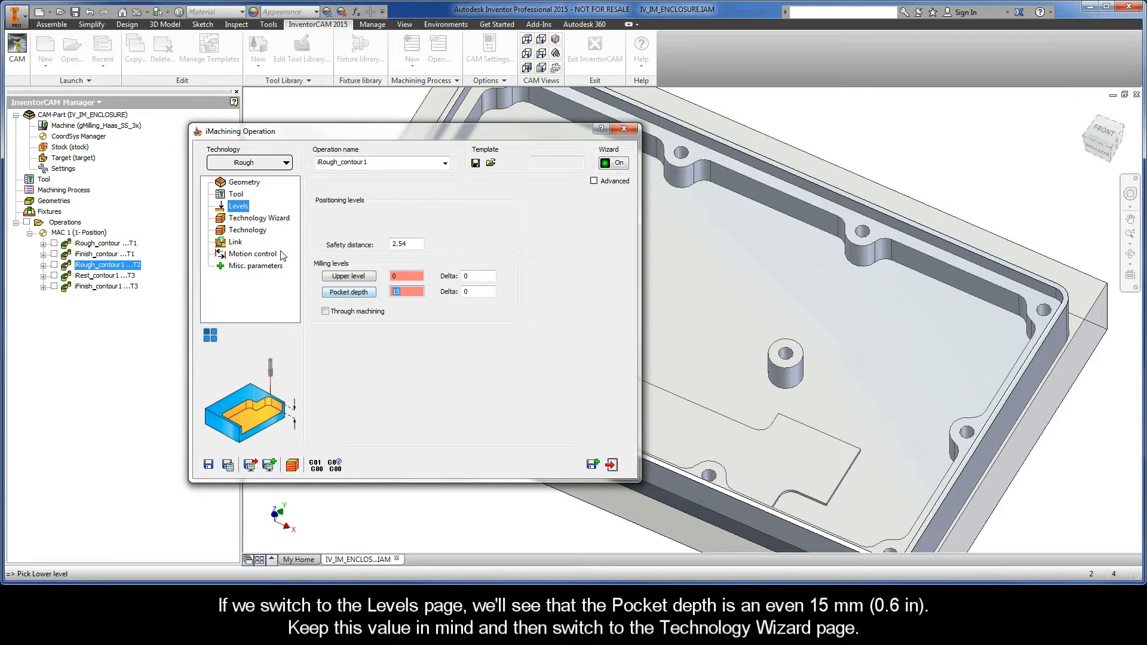
left_click(254, 220)
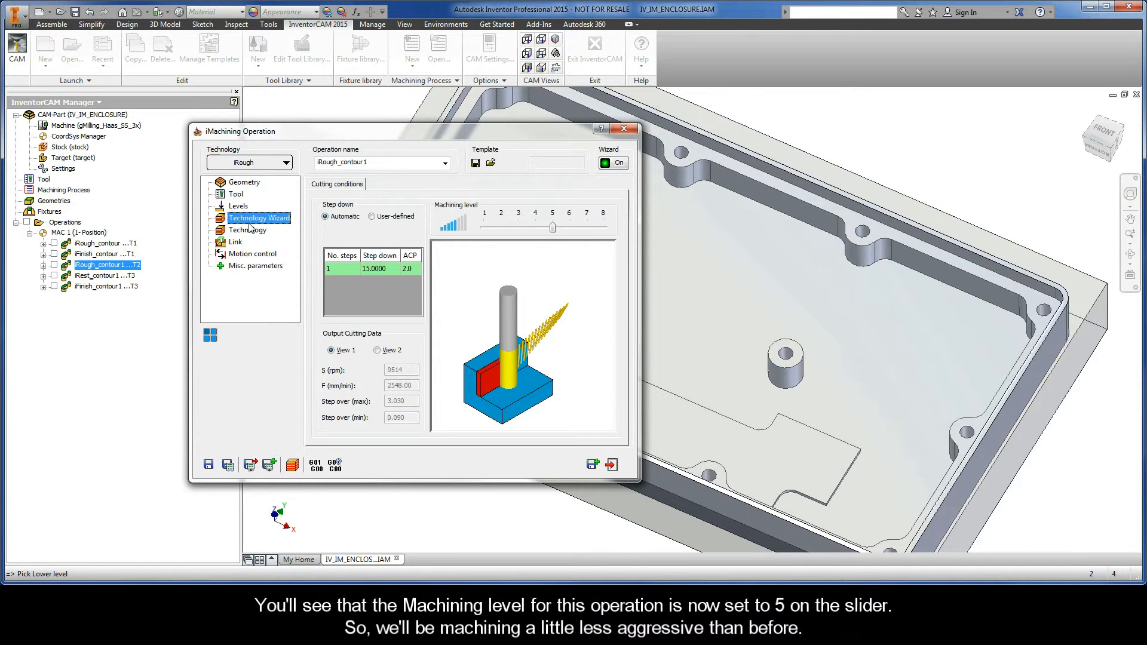
left_click(553, 229)
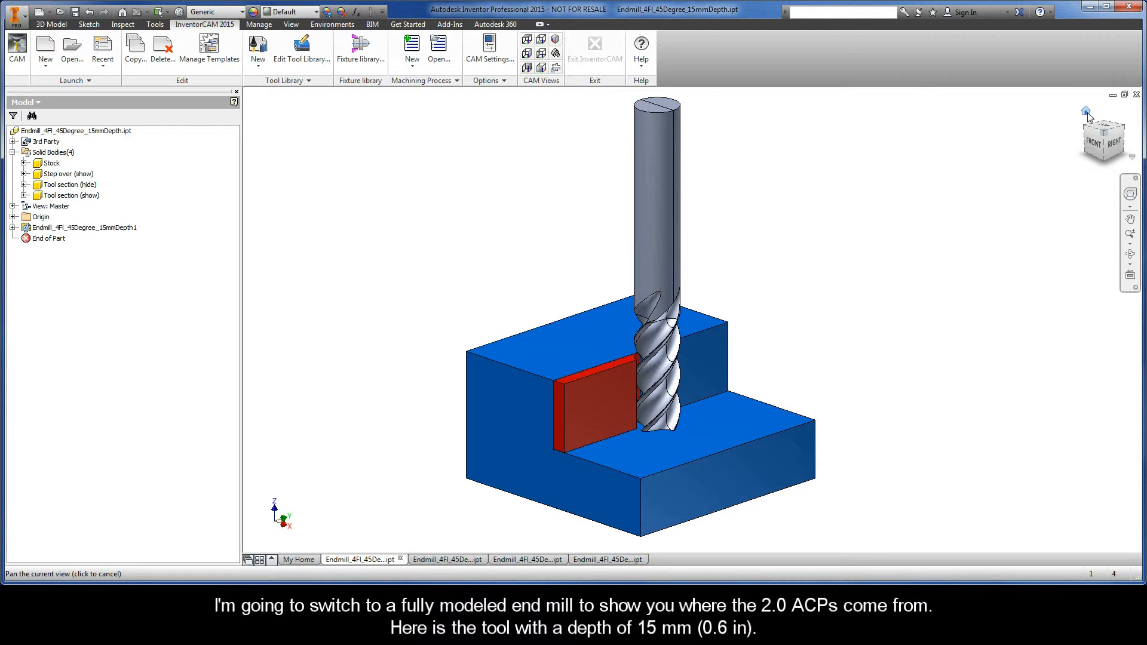
Hide the "Tool section (hide)" body in the 15 mm depth end mill model to inspect the sectioned contact area, and restore it
left_click(1088, 114)
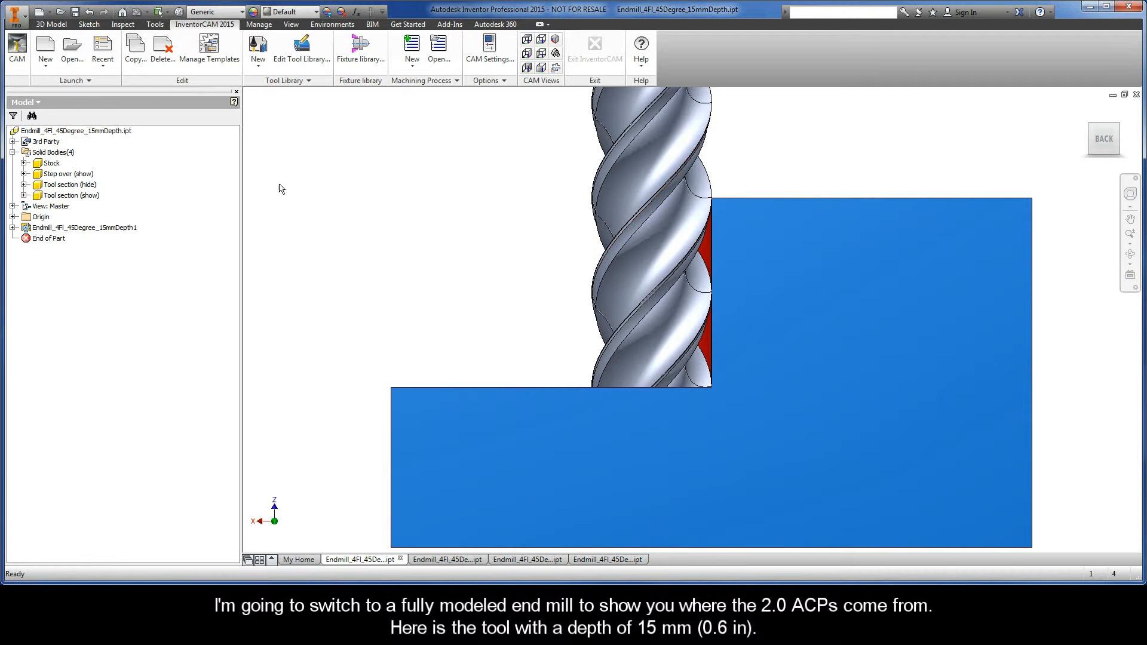
left_click(65, 184)
right_click(63, 185)
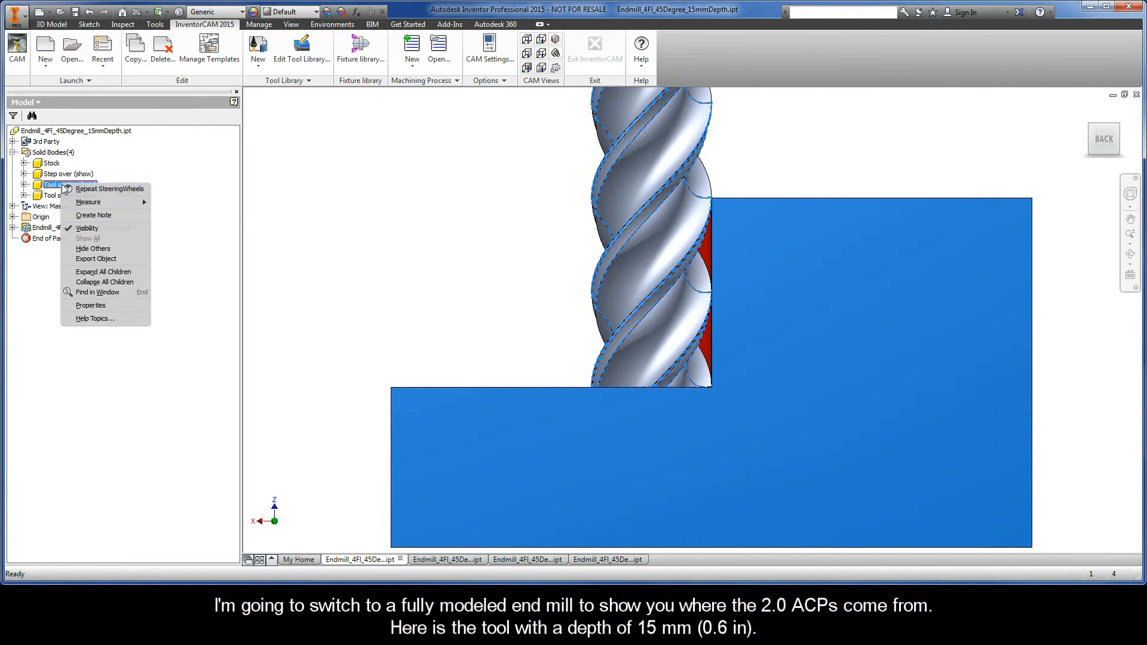
left_click(84, 228)
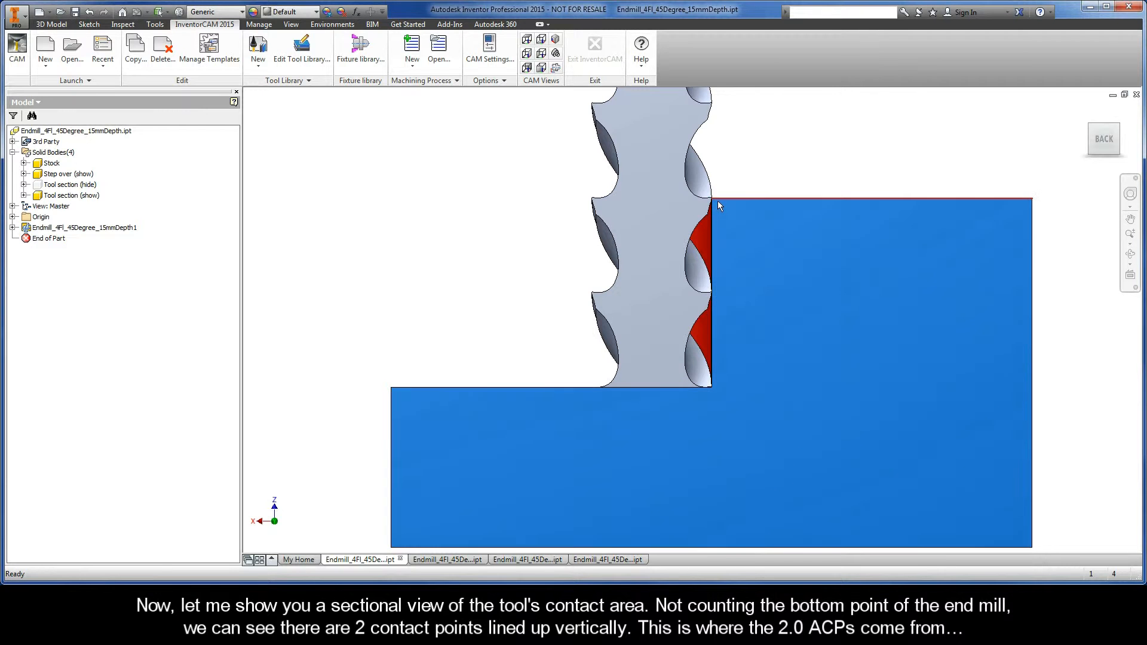
right_click(70, 195)
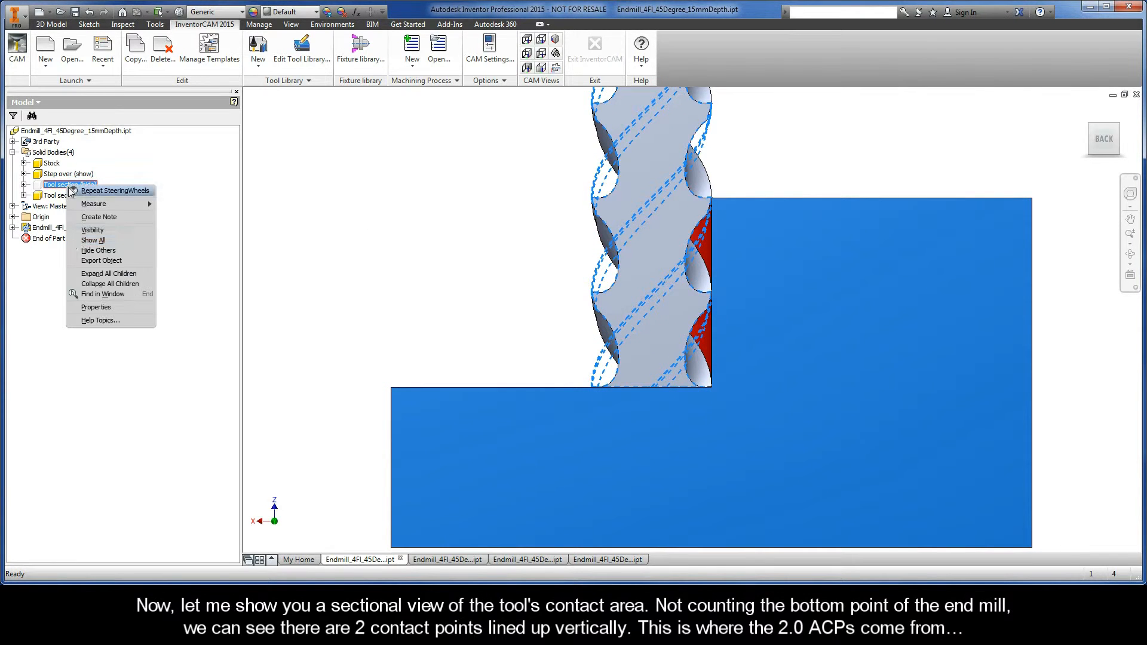
left_click(74, 237)
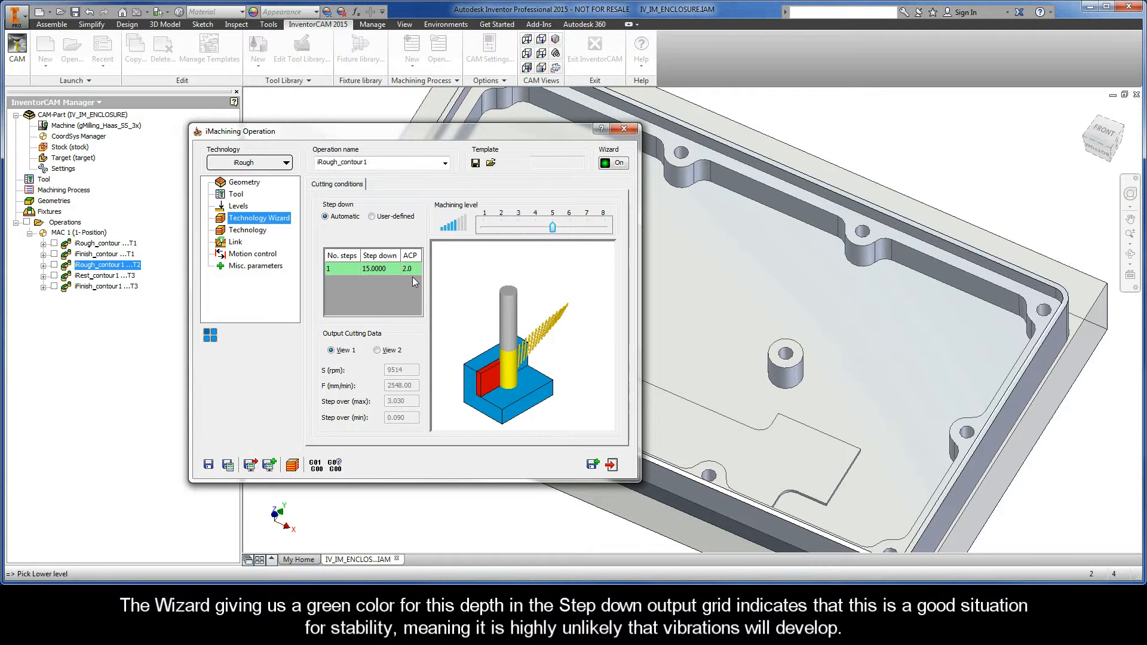
Save and calculate the iRough_contour1 operation, and simulate it in SolidVerify mode
left_click(228, 465)
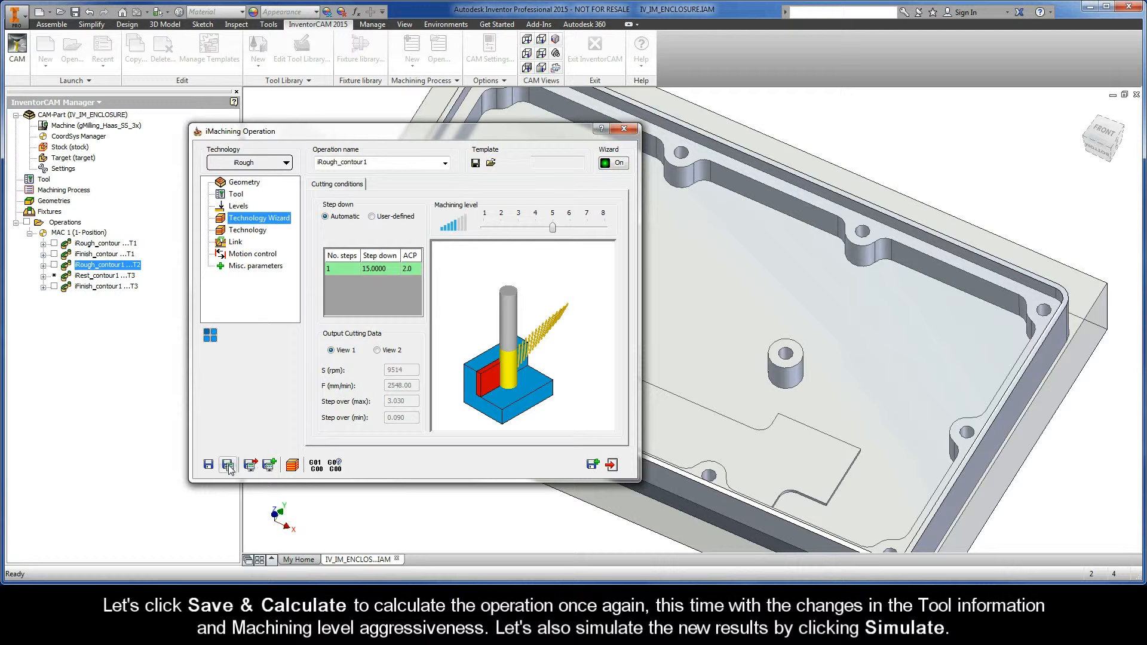
left_click(293, 465)
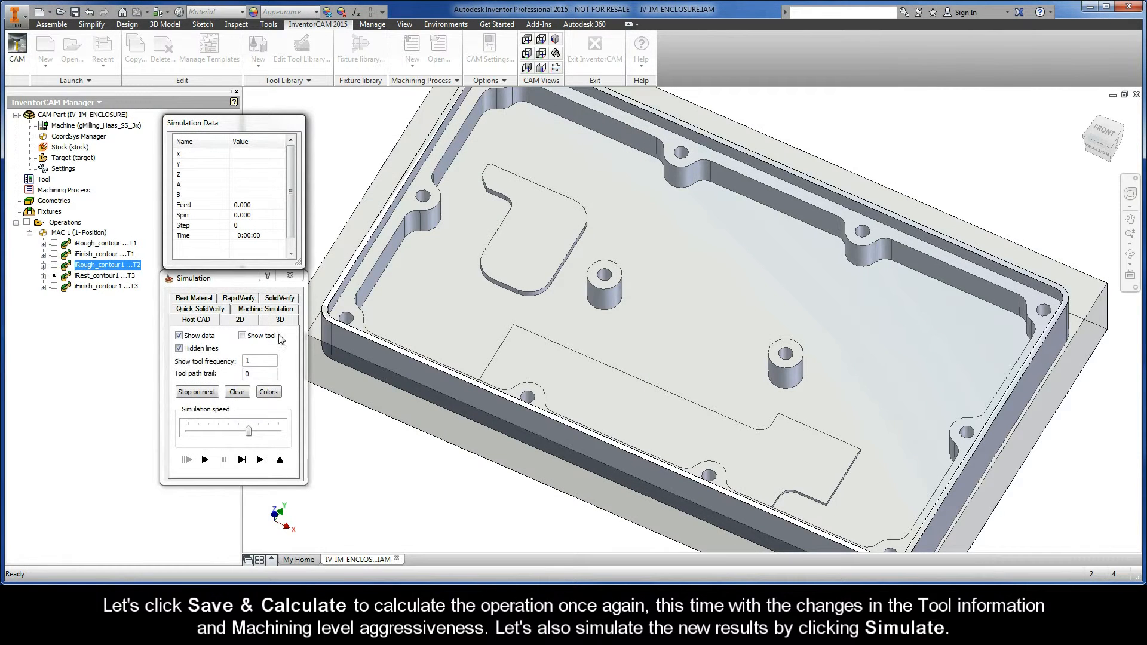
left_click(281, 300)
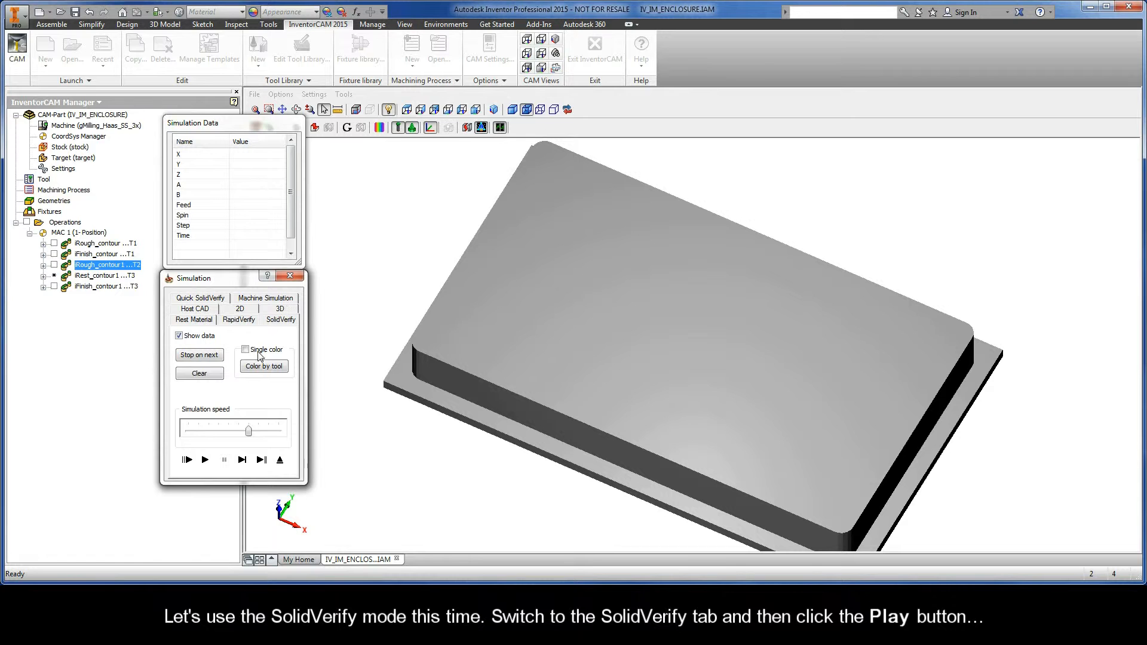
left_click(205, 460)
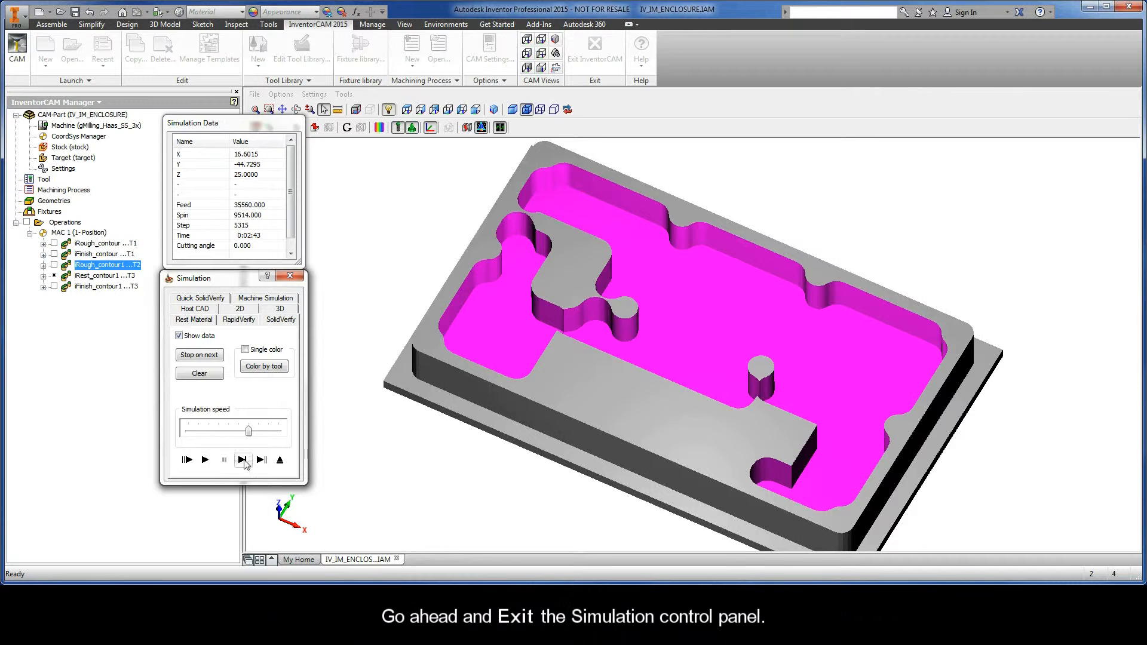
left_click(280, 460)
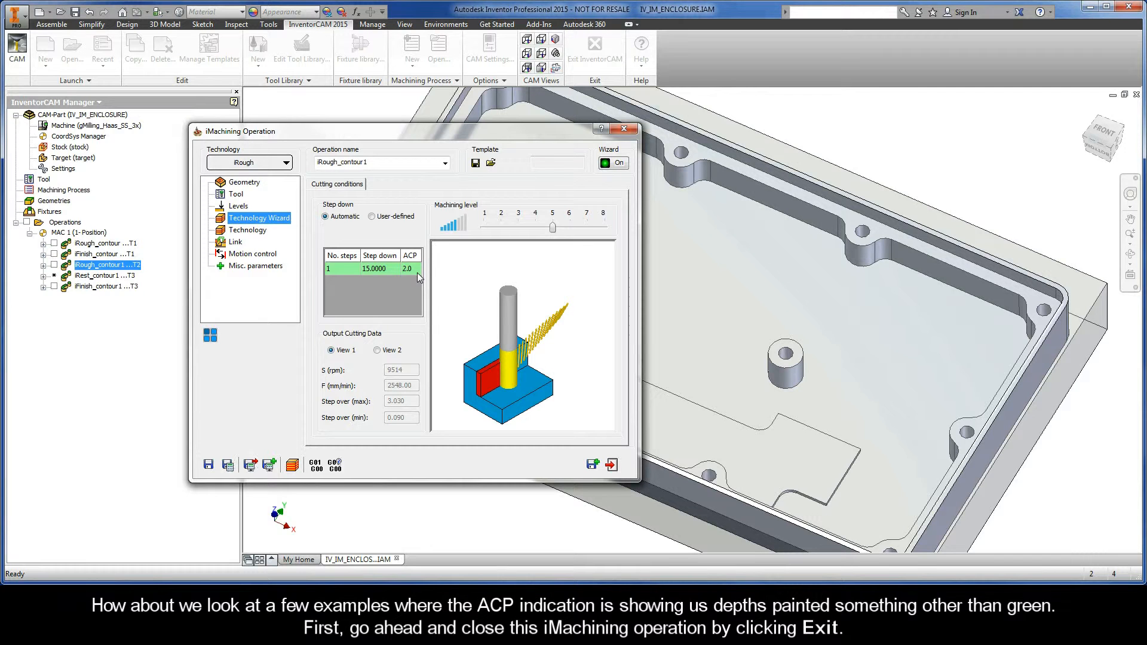
left_click(612, 465)
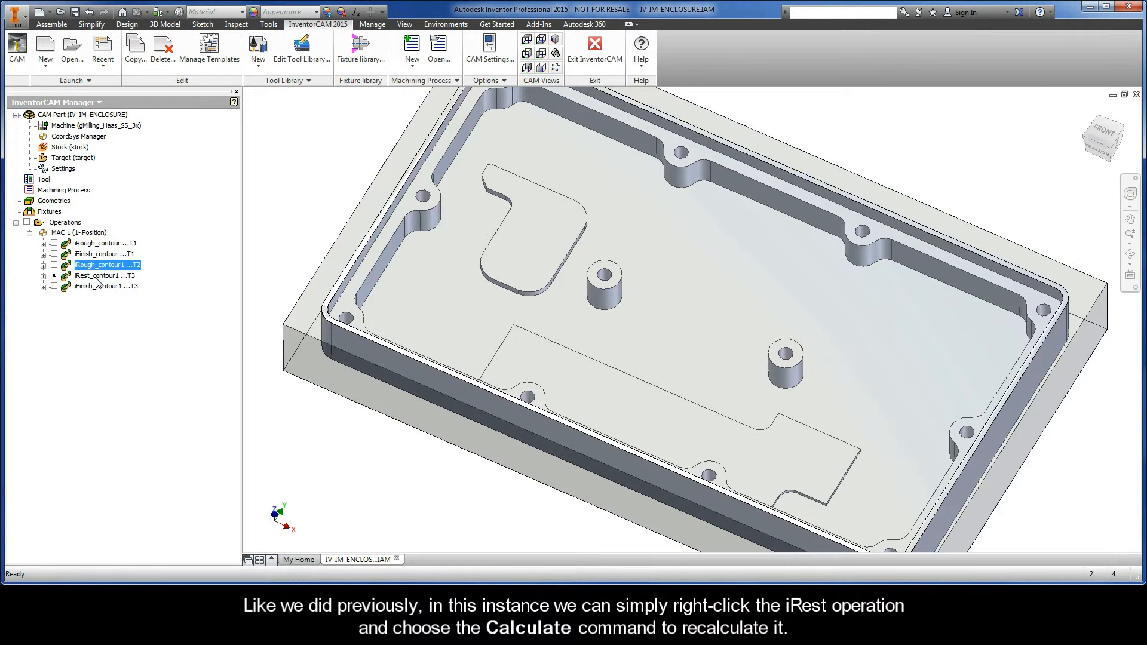
Recalculate the iRest_contour1 operation
right_click(96, 278)
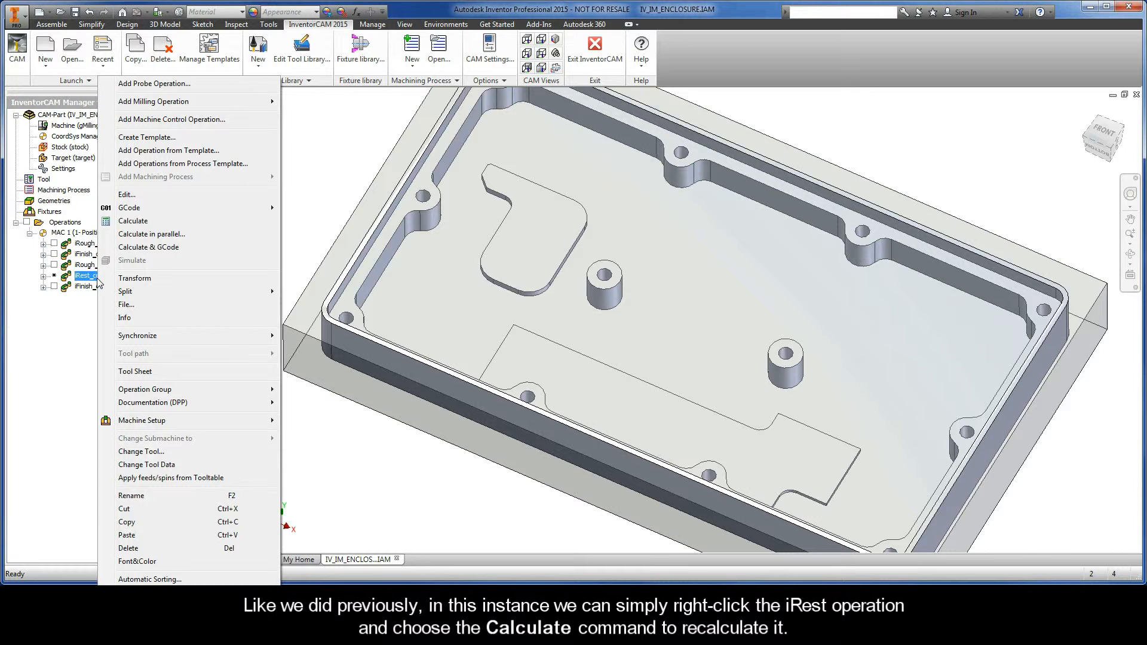
left_click(106, 221)
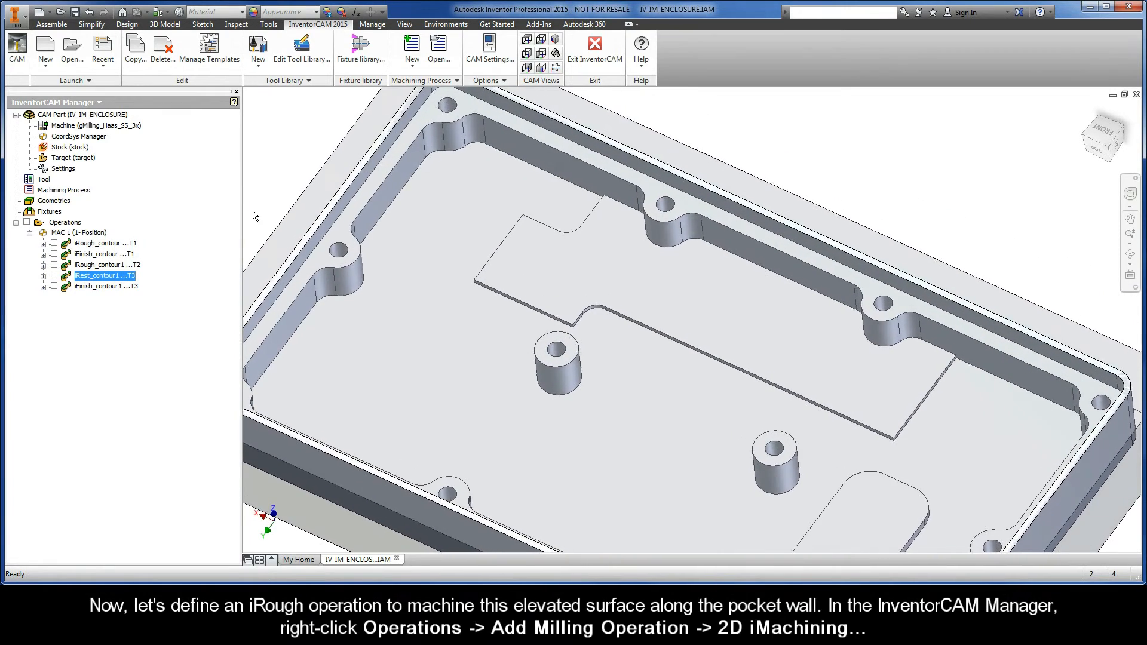
Add a 2D iMachining iRough operation and chain its geometry around the elevated surface along the pocket wall with Auto-constant Z
right_click(80, 225)
mouse_move(109, 252)
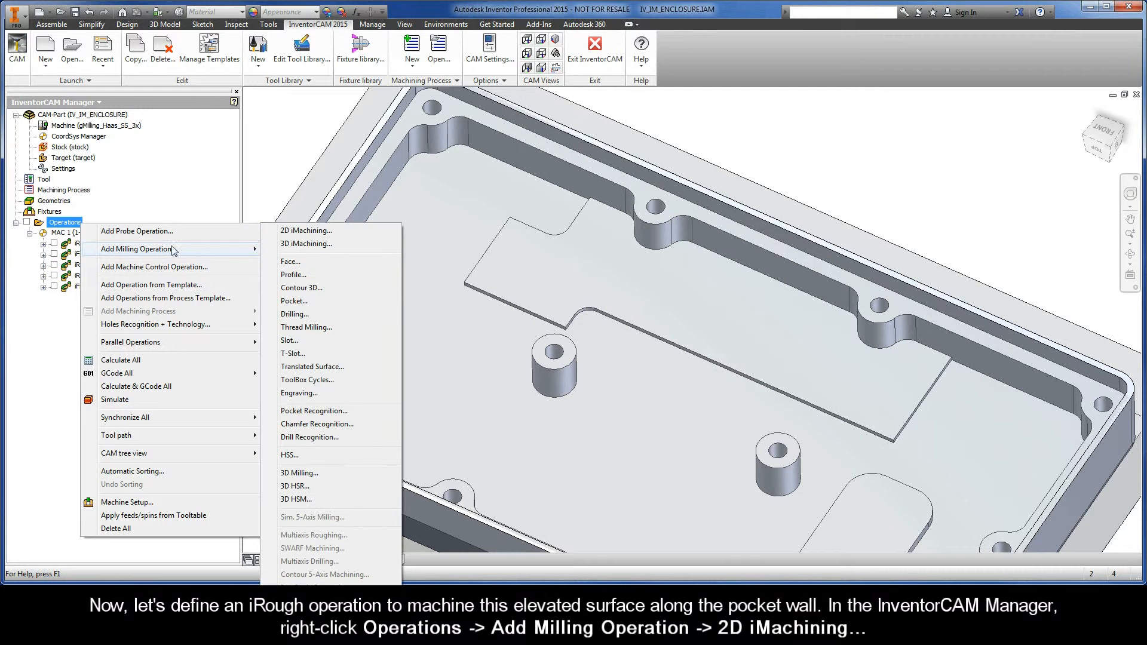
left_click(329, 233)
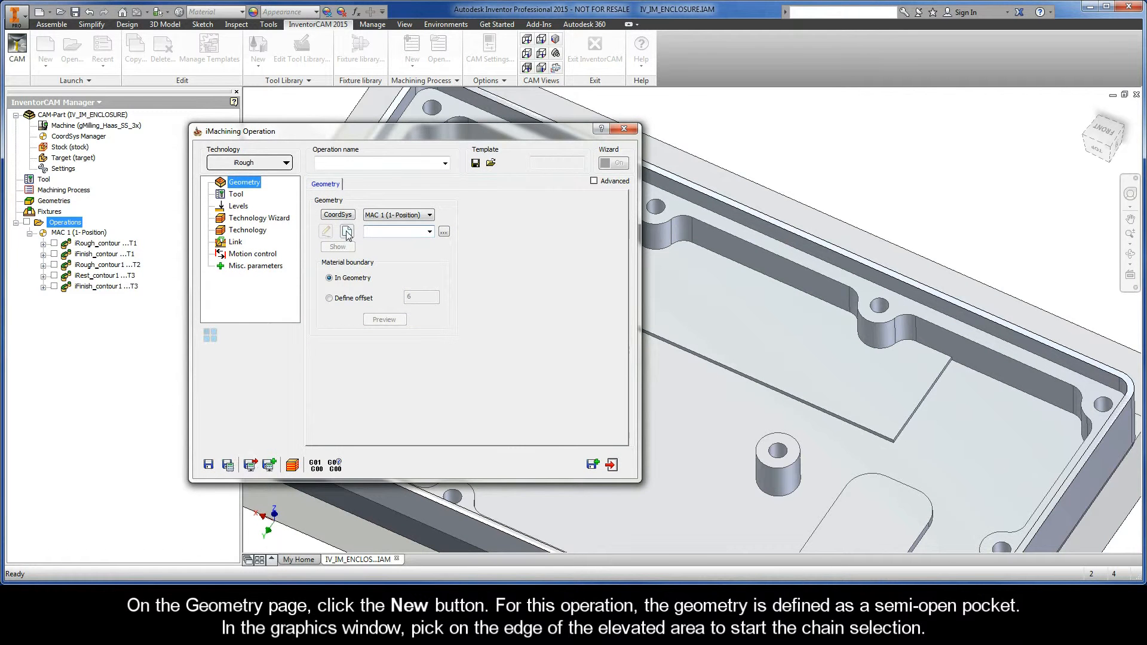
left_click(347, 232)
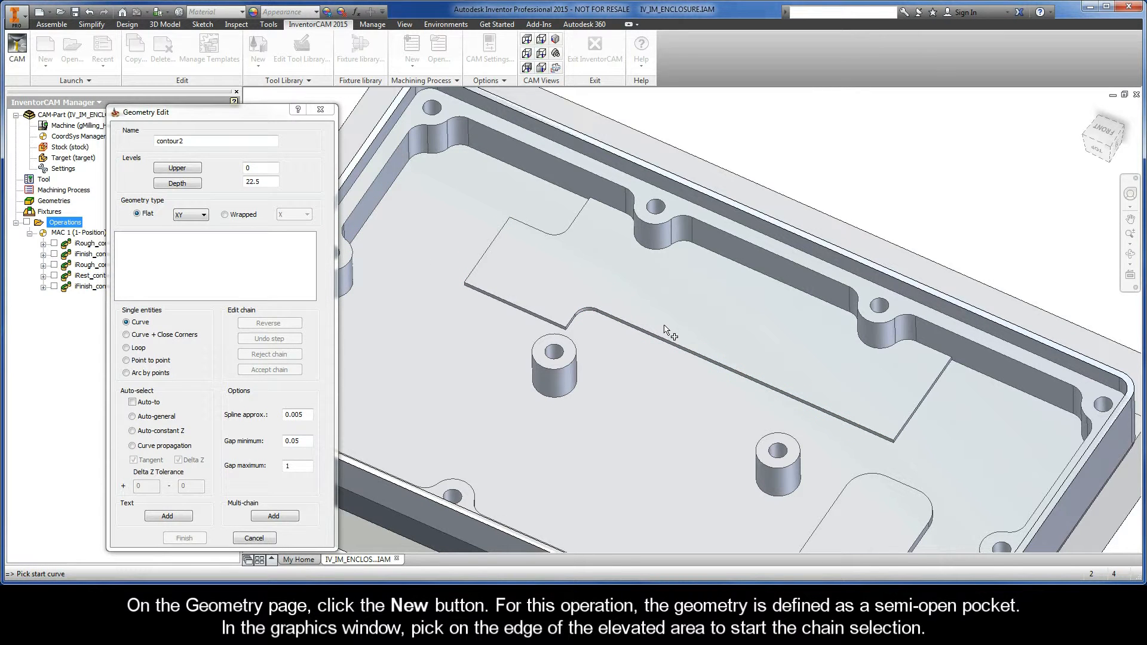
left_click(828, 305)
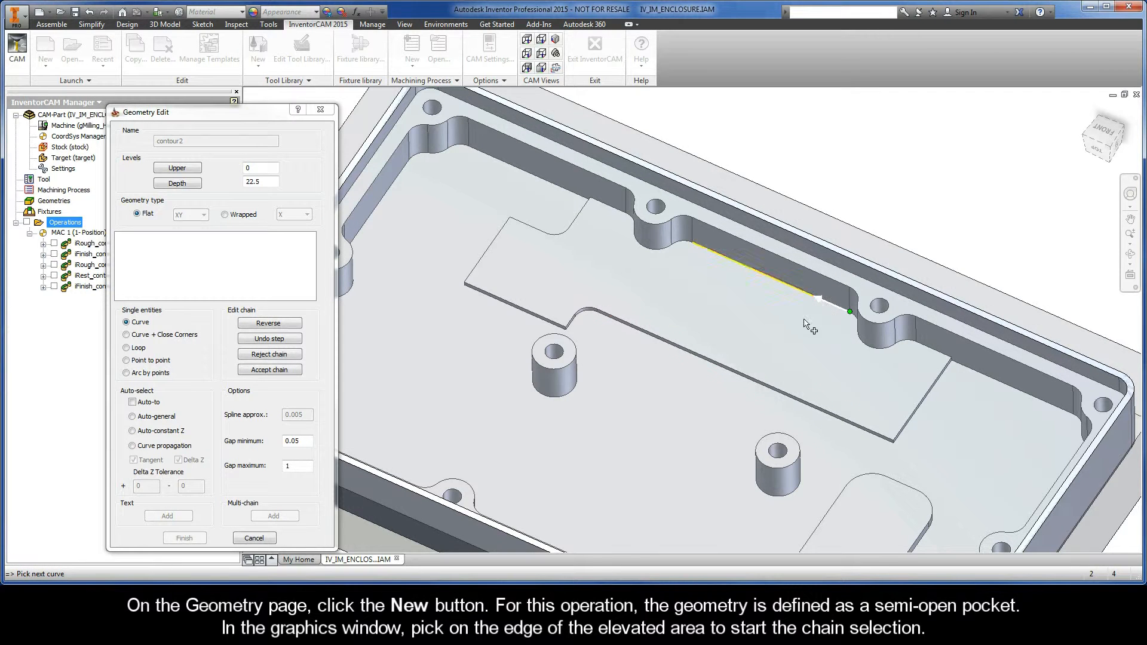
left_click(132, 430)
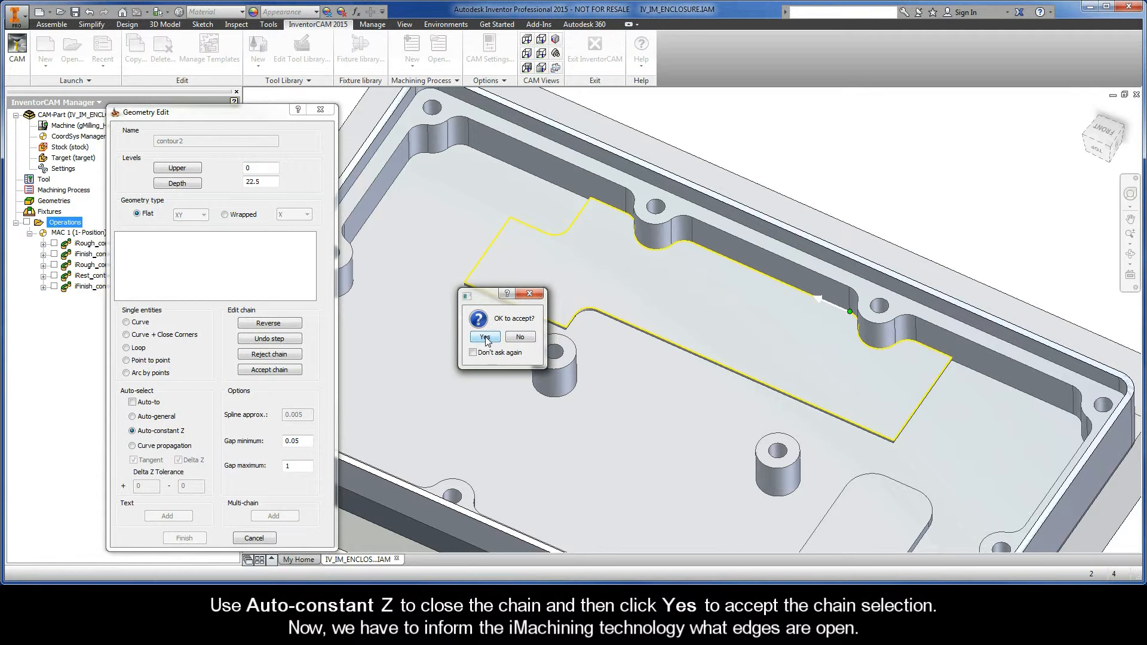
left_click(485, 338)
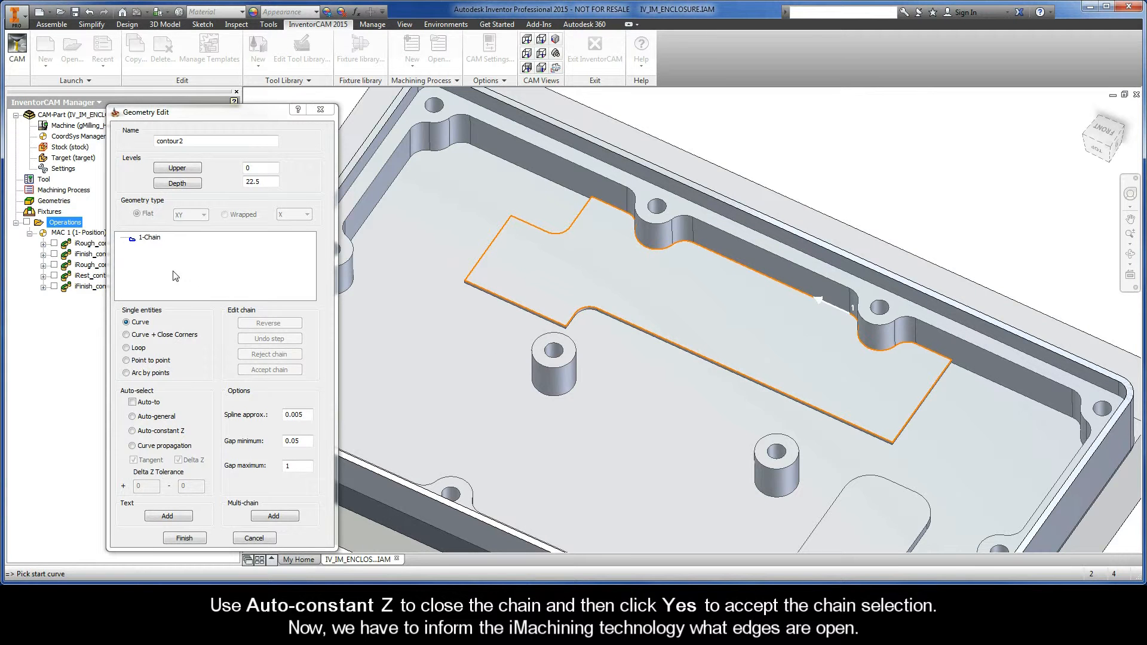
Mark the chain's edges away from the pocket wall as open using From/To entities, and finish the contour2 geometry
right_click(152, 239)
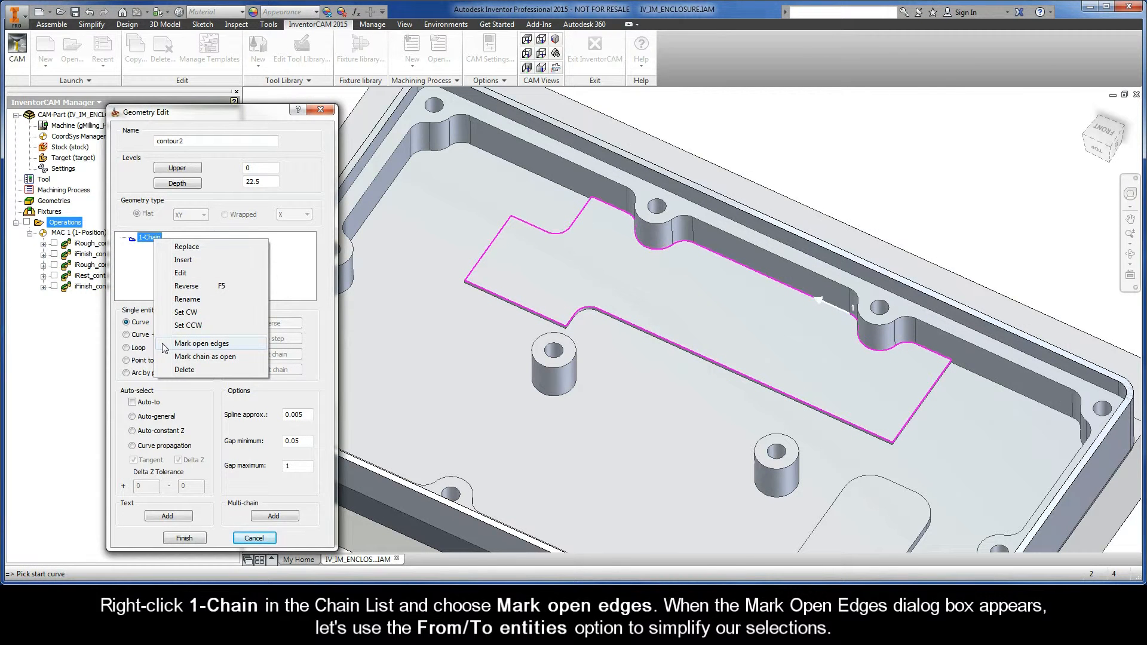
left_click(227, 345)
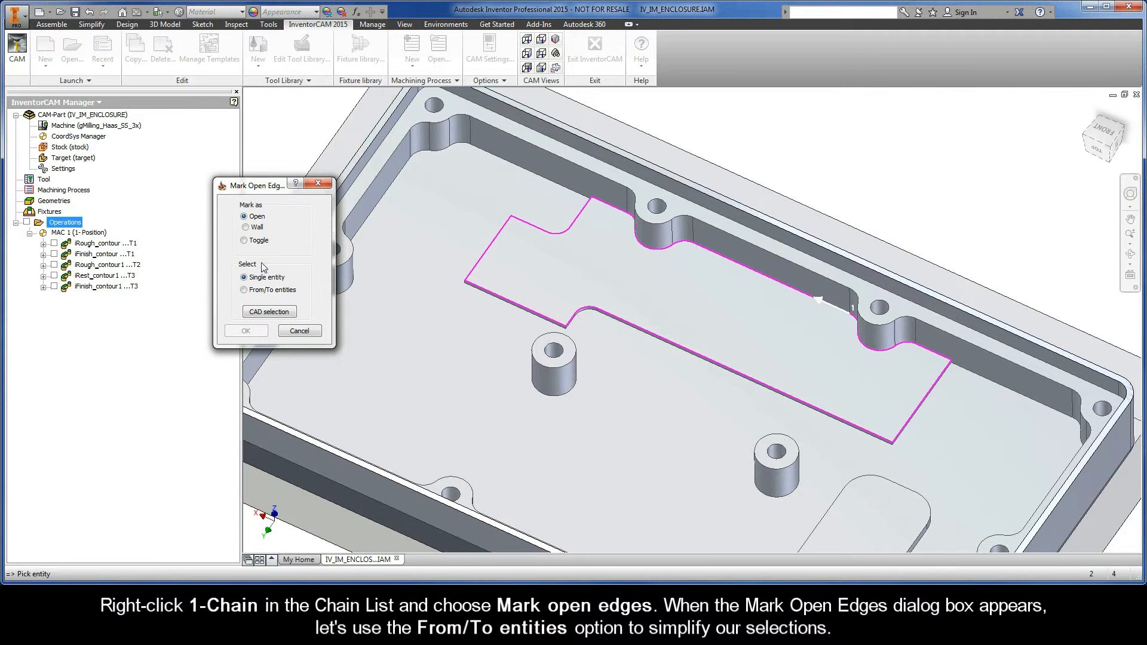
left_click(244, 290)
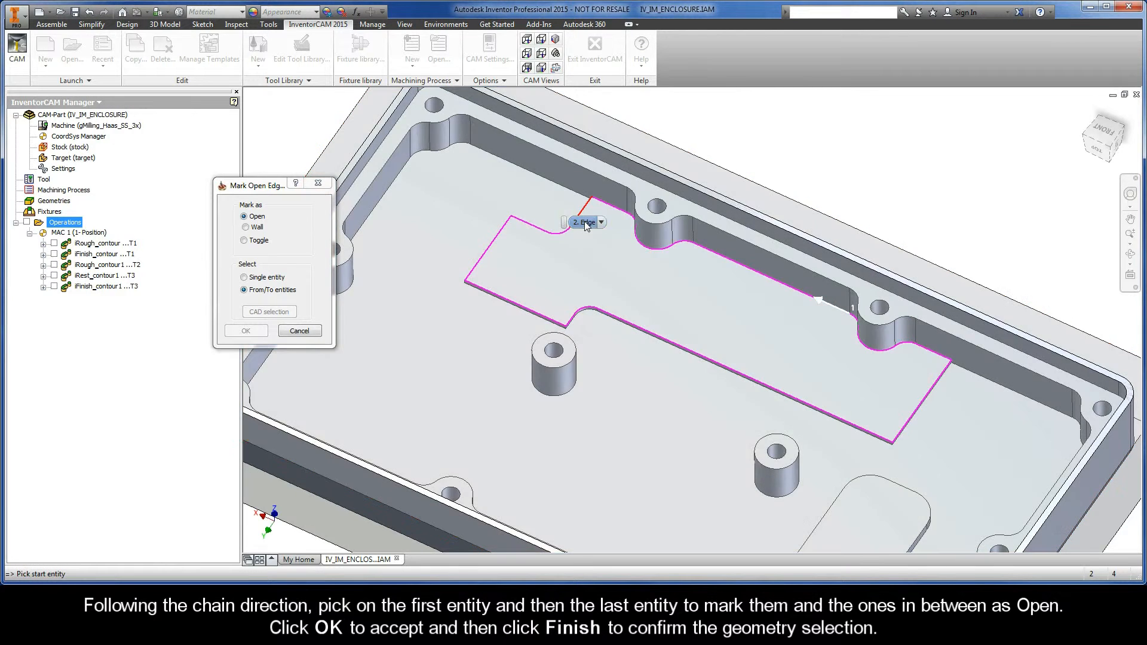
left_click(579, 222)
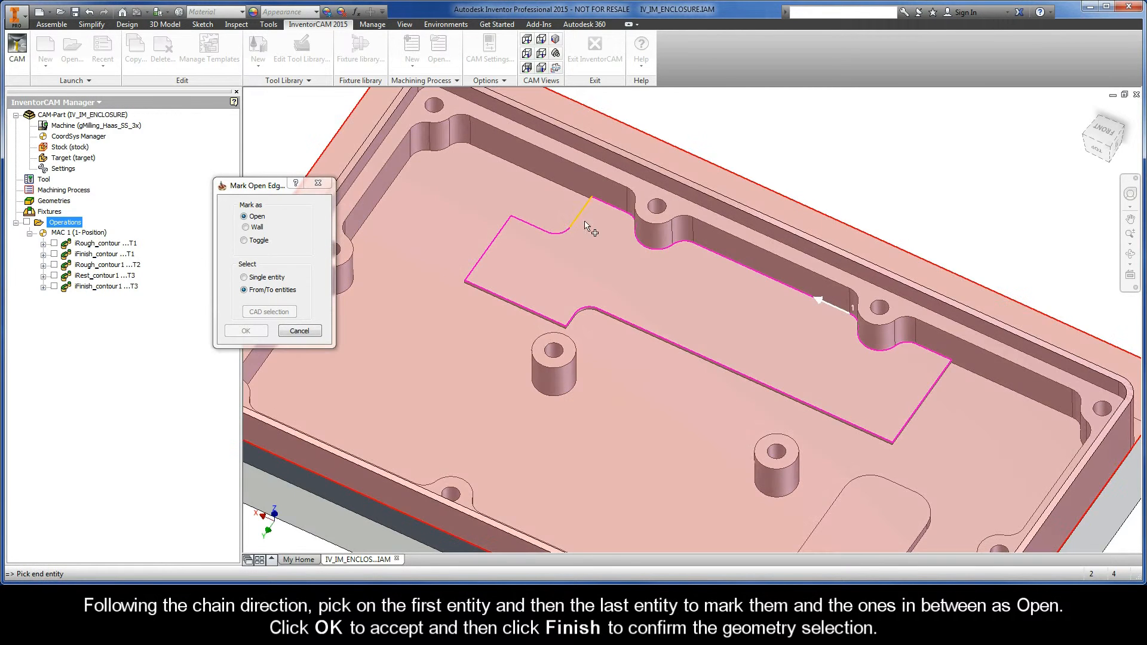
right_click(930, 396)
left_click(942, 398)
left_click(941, 396)
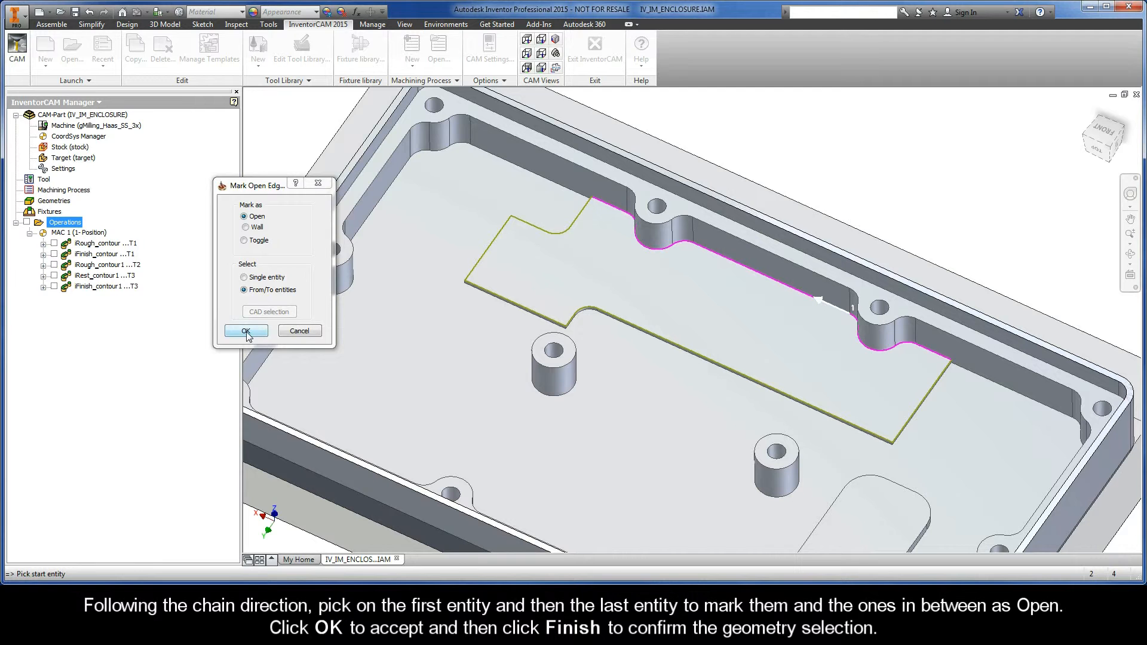
left_click(246, 331)
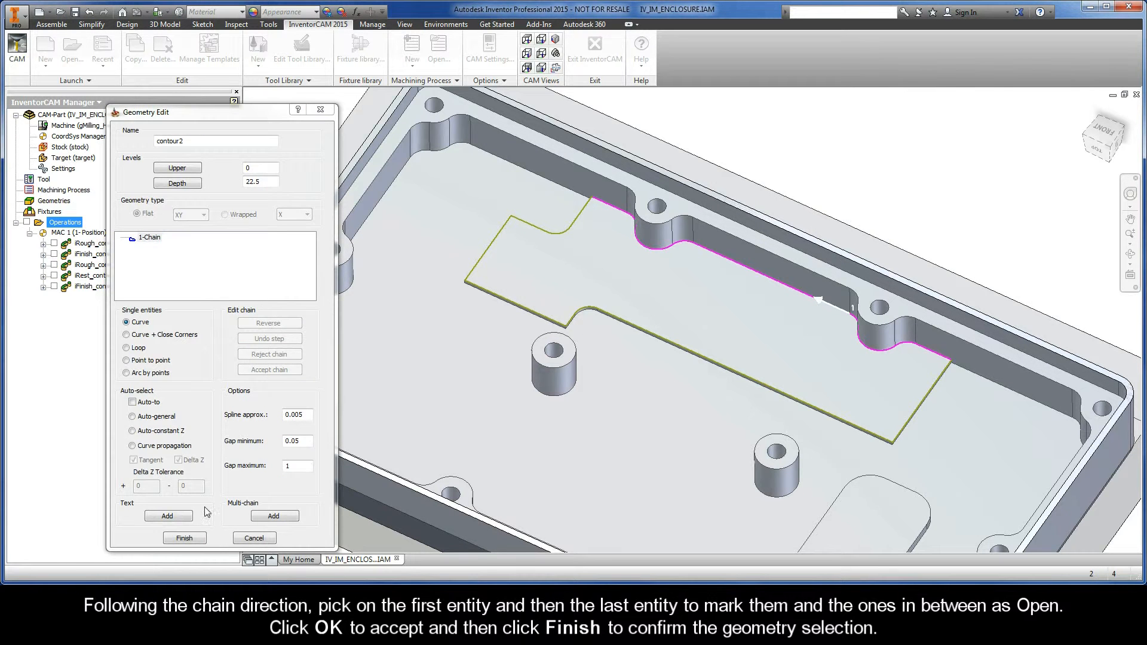
left_click(184, 538)
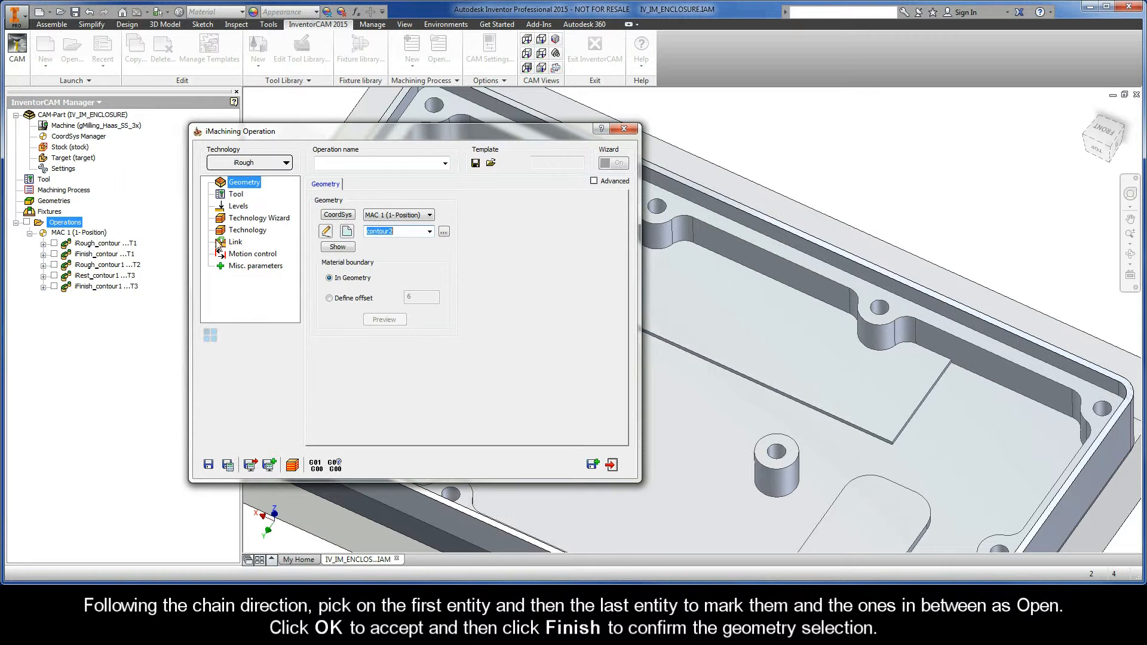
Choose tool 2, the 9.5 mm end mill, for the iRough_contour2 operation
left_click(234, 197)
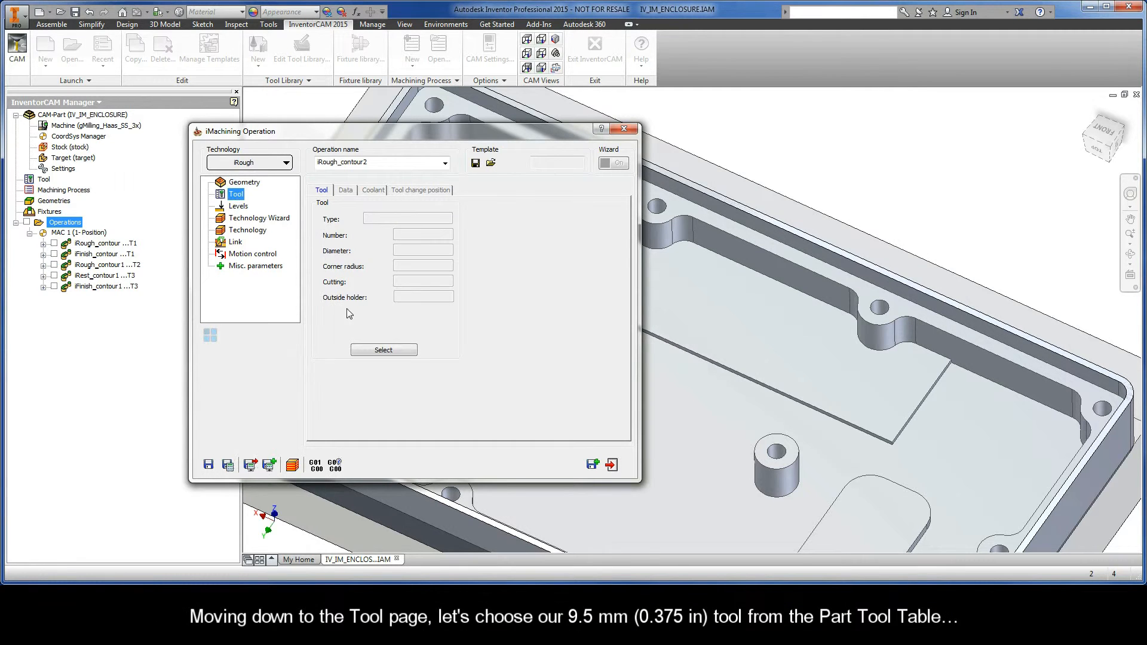
left_click(384, 351)
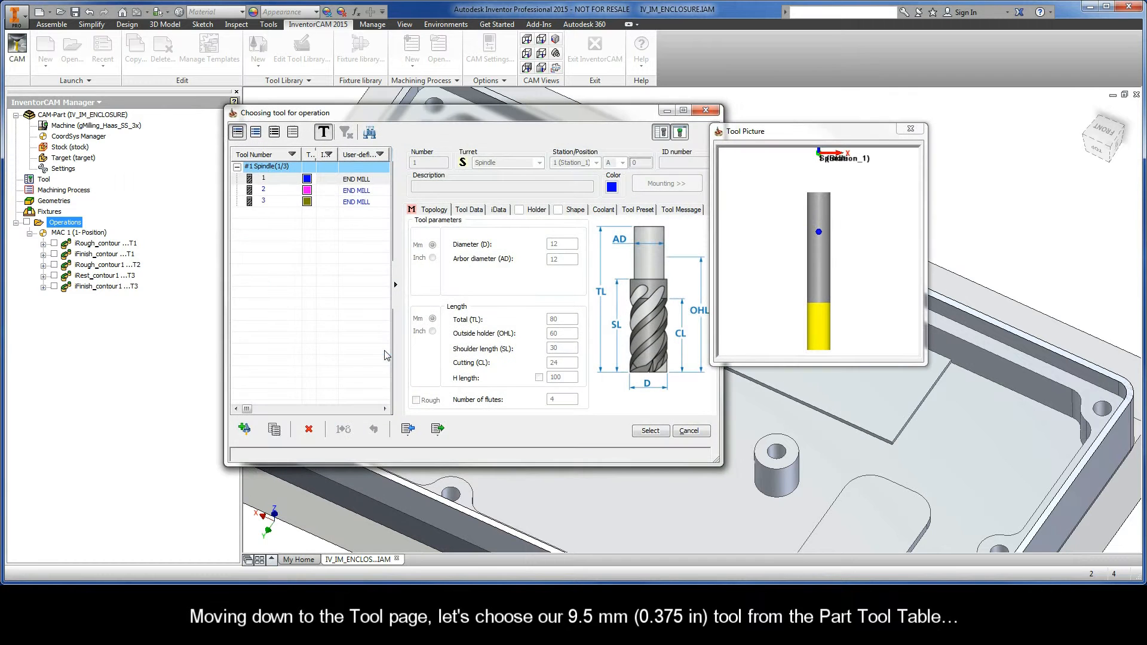
left_click(361, 191)
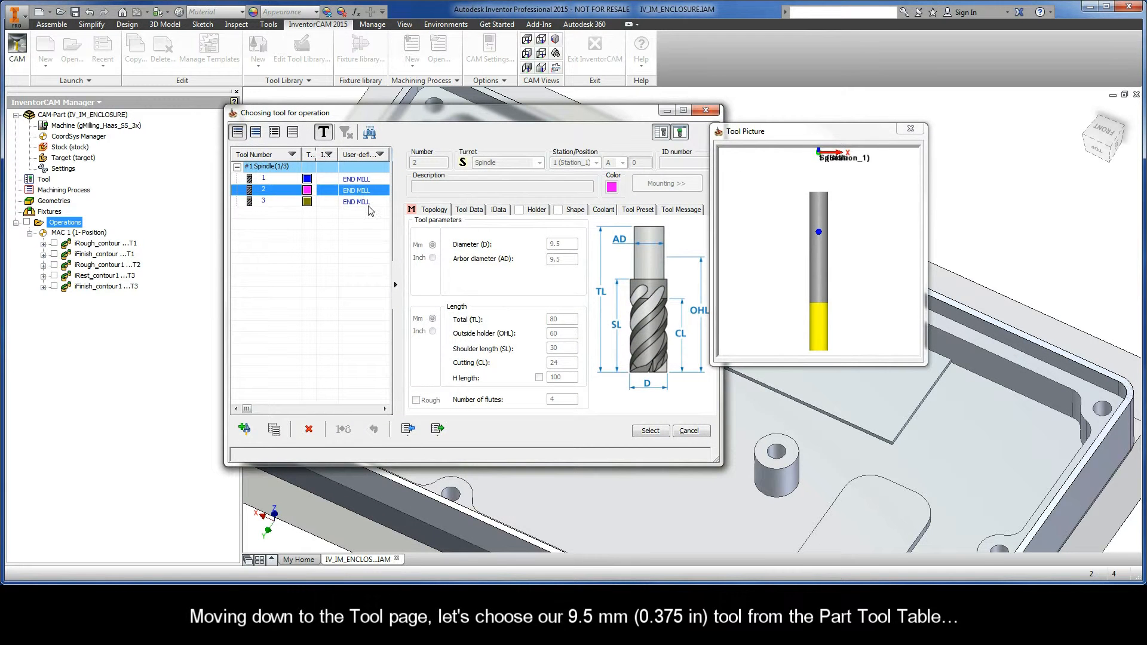
left_click(650, 431)
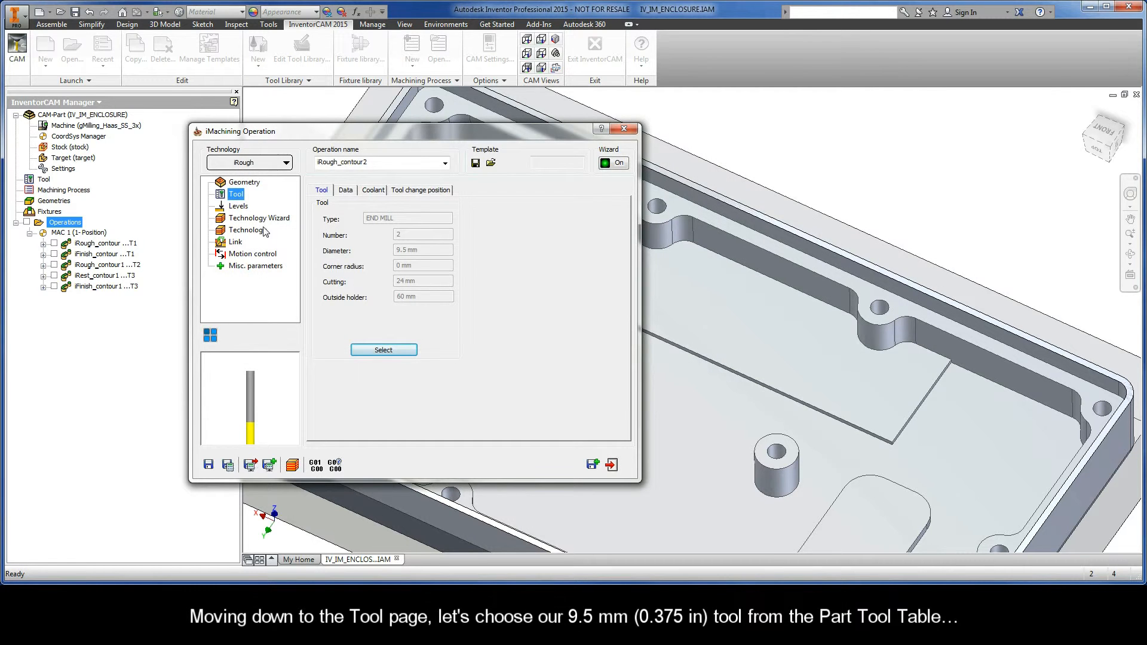
Define the operation's upper level at Z 0 from the top face of the stock model
left_click(239, 207)
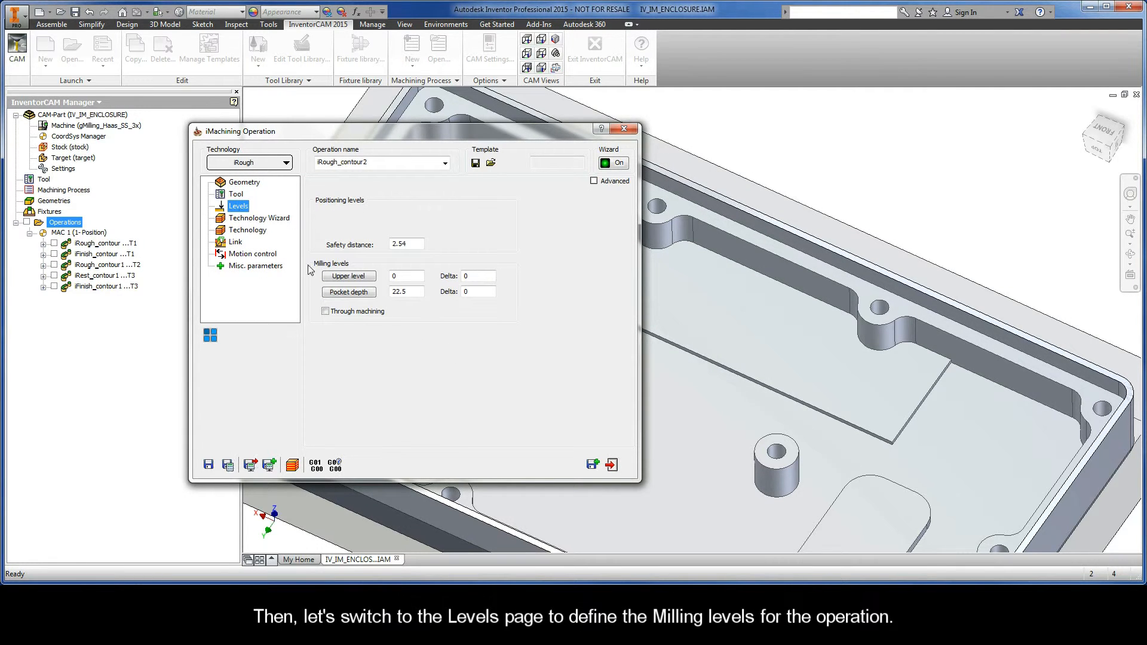
left_click(351, 278)
left_click(316, 317)
mouse_move(317, 319)
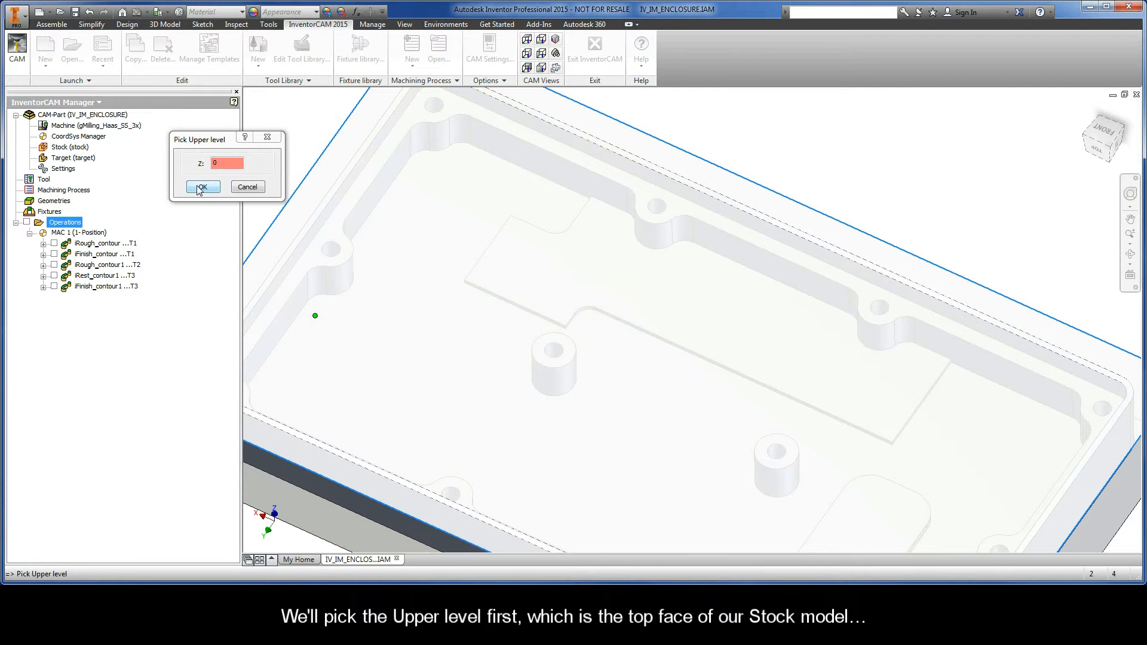
left_click(201, 186)
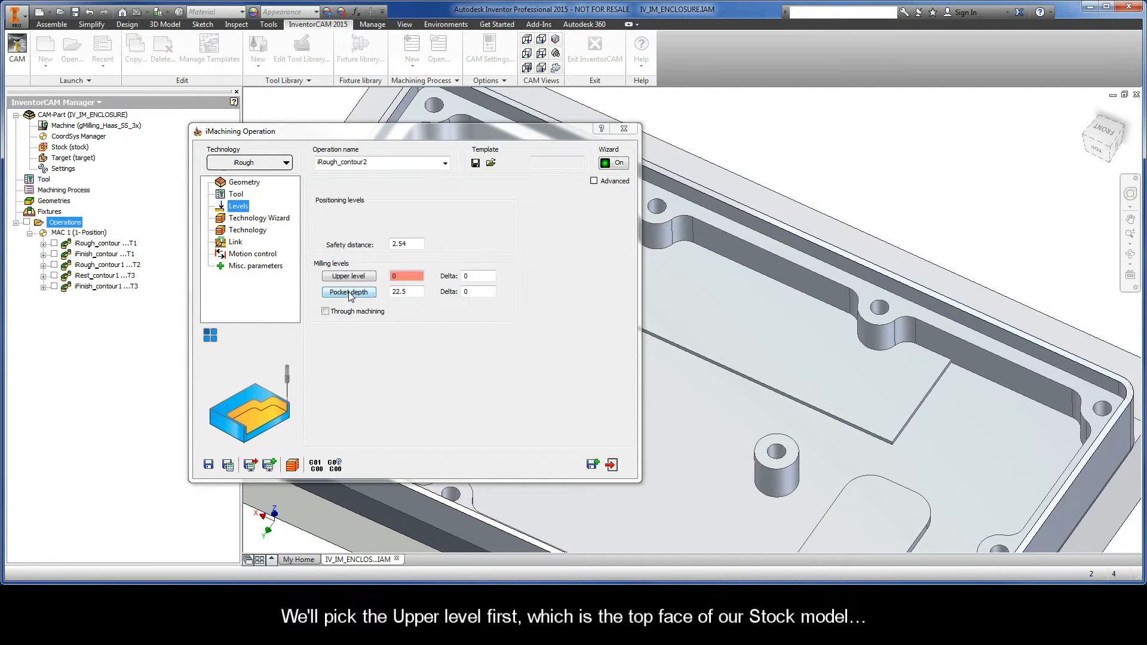
Define the pocket depth of 14 mm from the top of the elevated surface
left_click(350, 292)
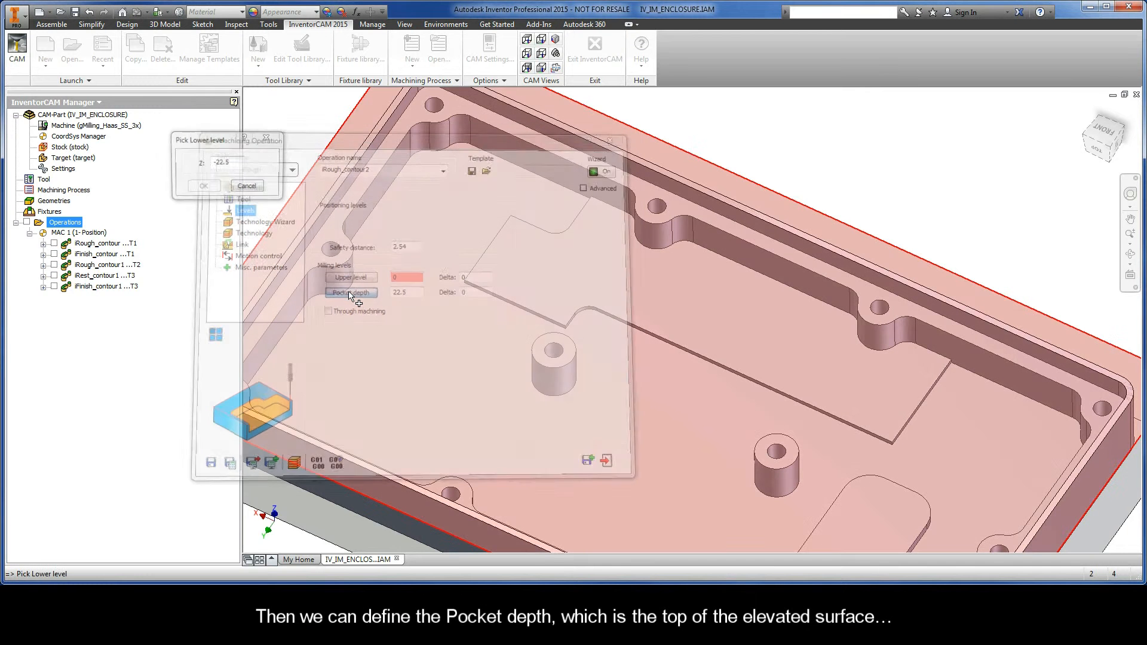
right_click(528, 269)
left_click(546, 274)
left_click(546, 274)
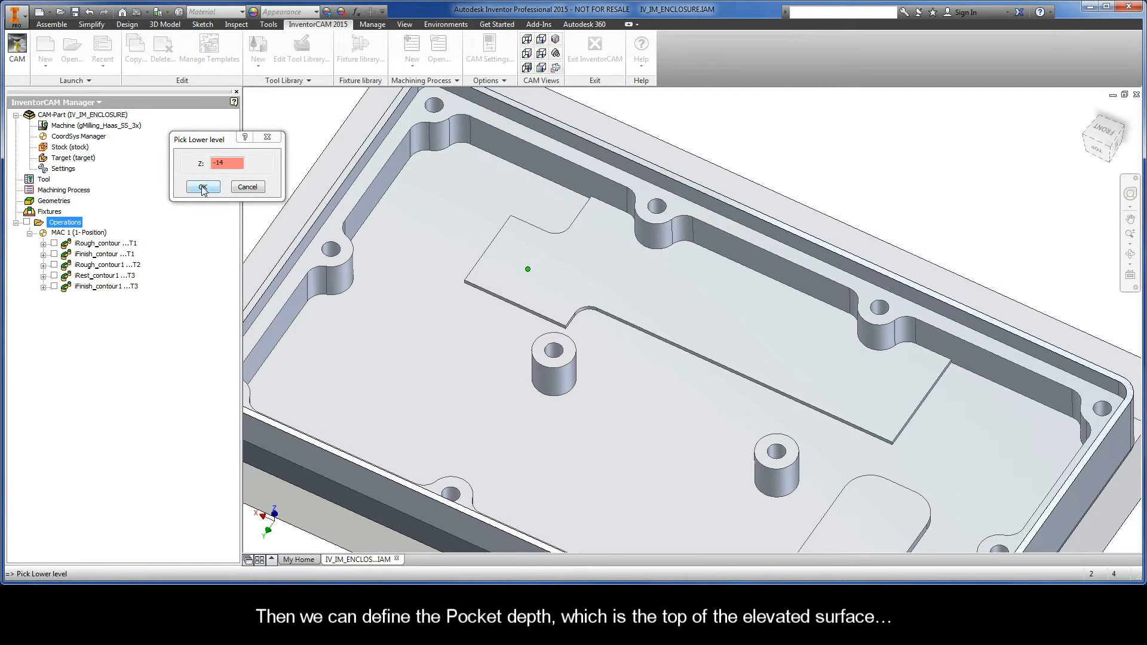
left_click(203, 187)
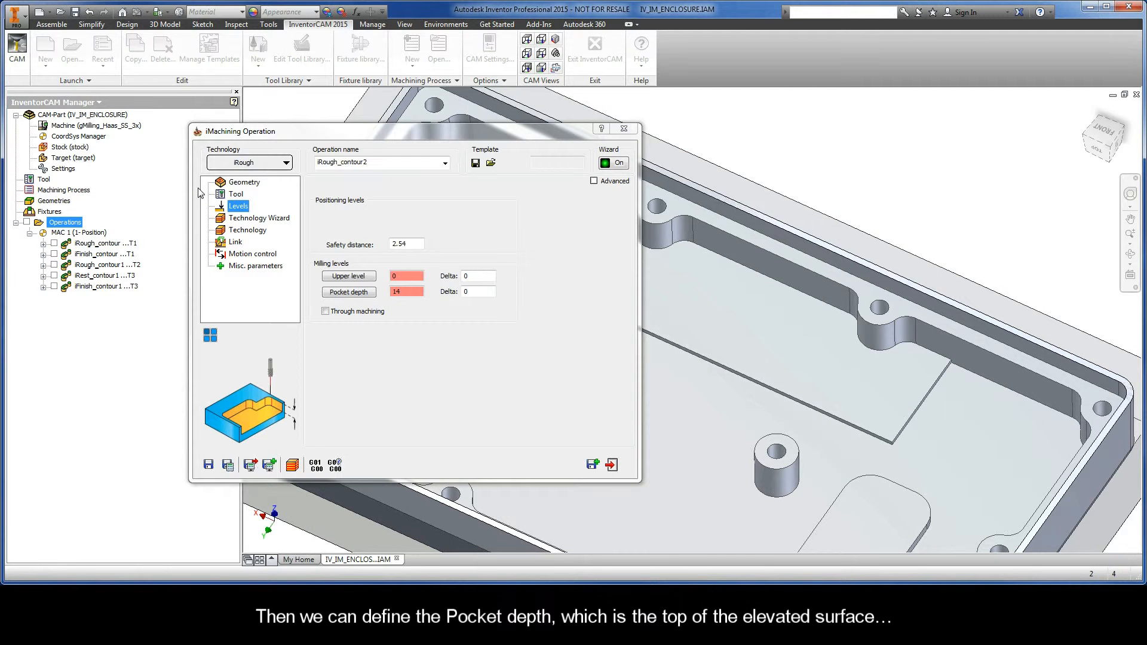
Check the Technology Wizard, then hide the "Tool section (hide)" body in the 14 mm depth end mill model to inspect the contact area, and restore it
left_click(252, 219)
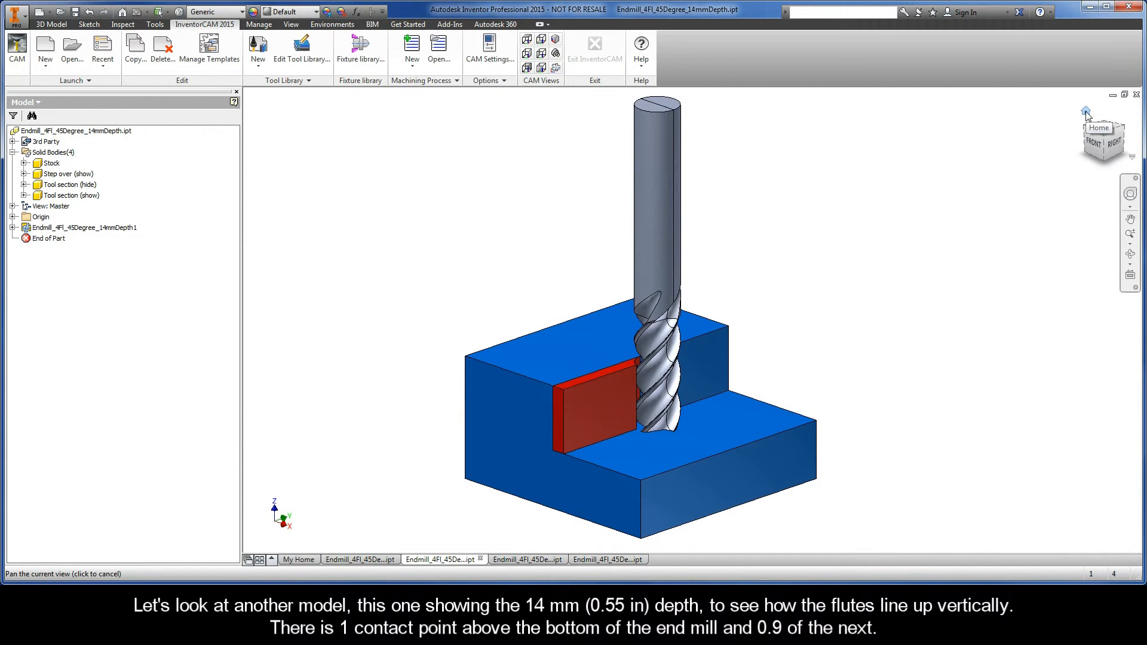
left_click(1086, 114)
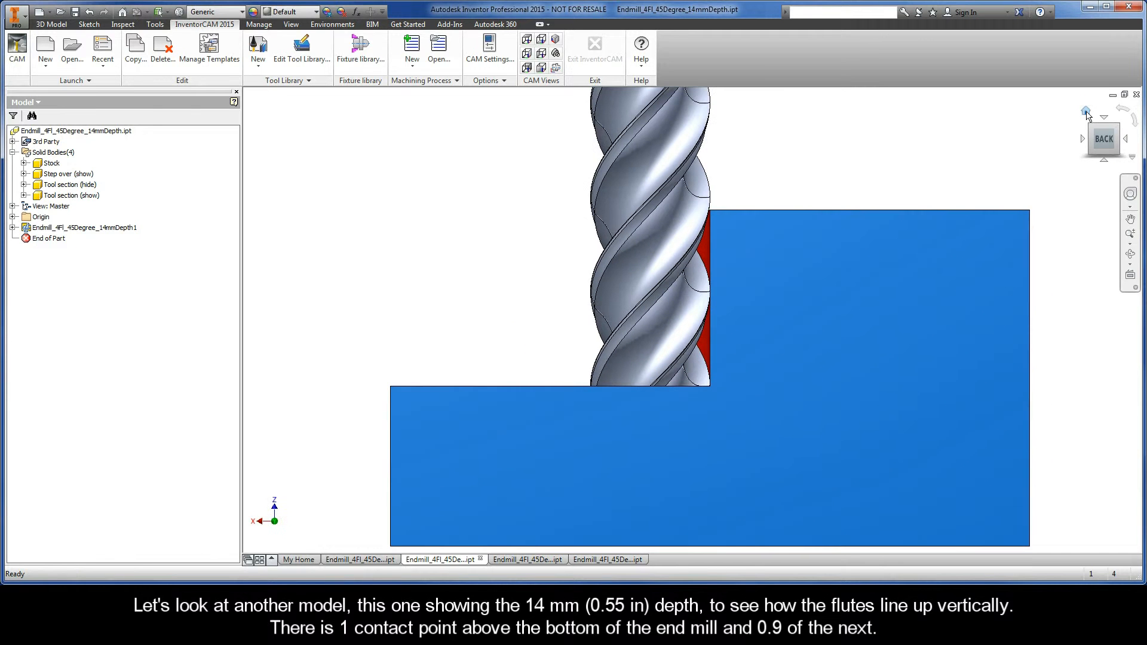
right_click(69, 189)
left_click(78, 232)
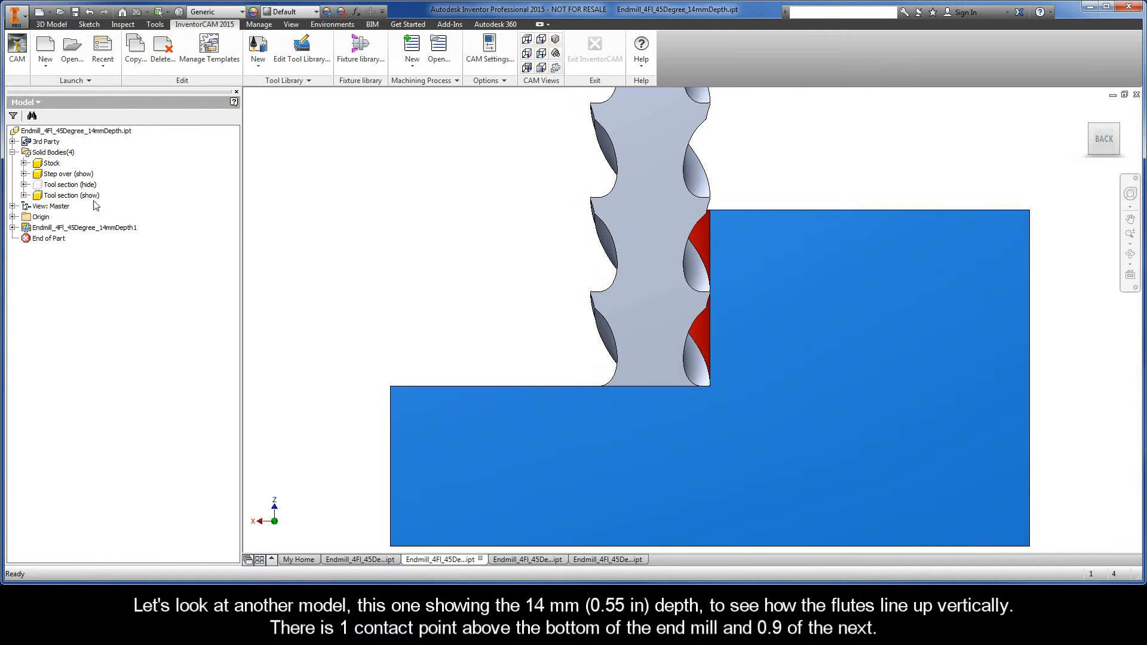
right_click(73, 190)
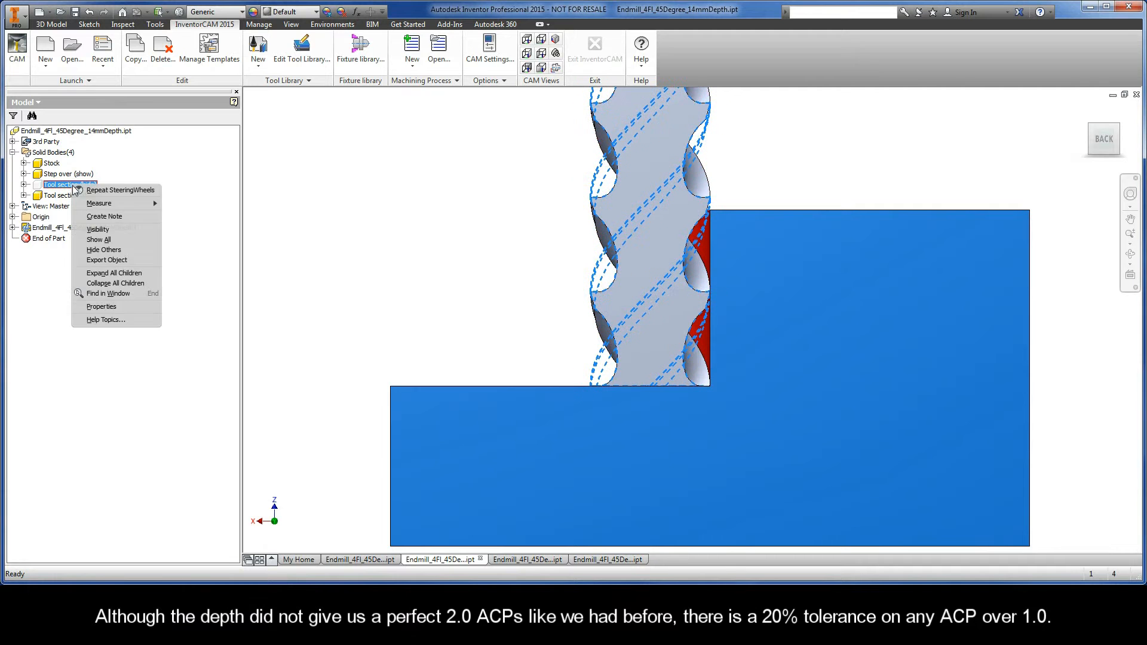
left_click(82, 233)
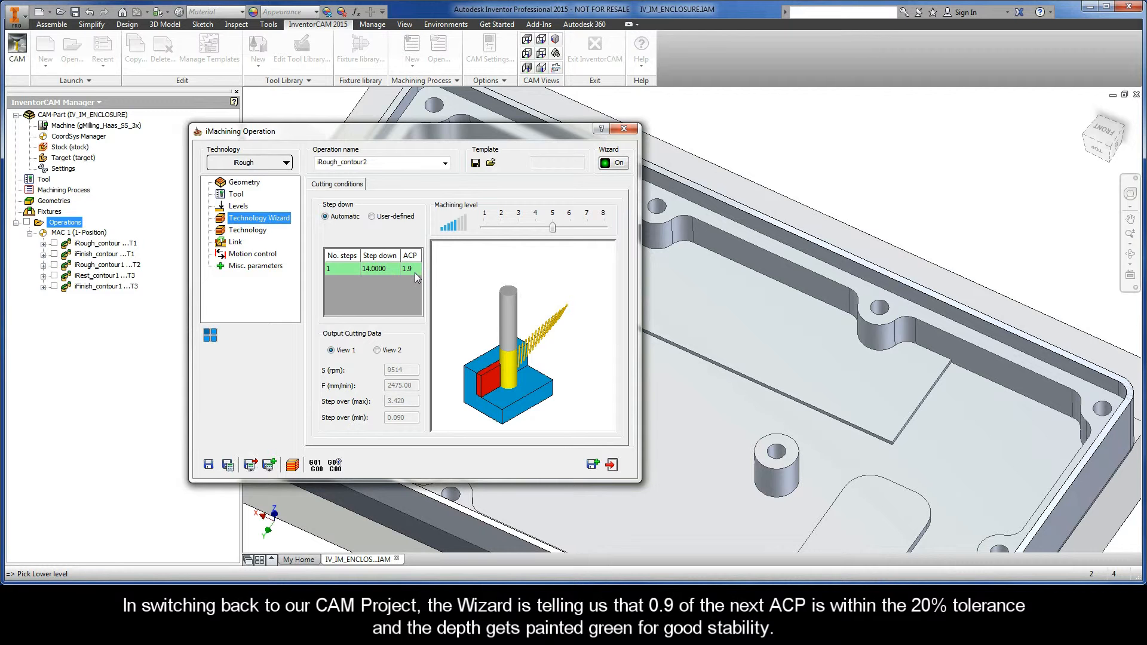
Save and calculate the iRough_contour2 operation, bring the other elevated surface into view, and exit the operation
left_click(229, 467)
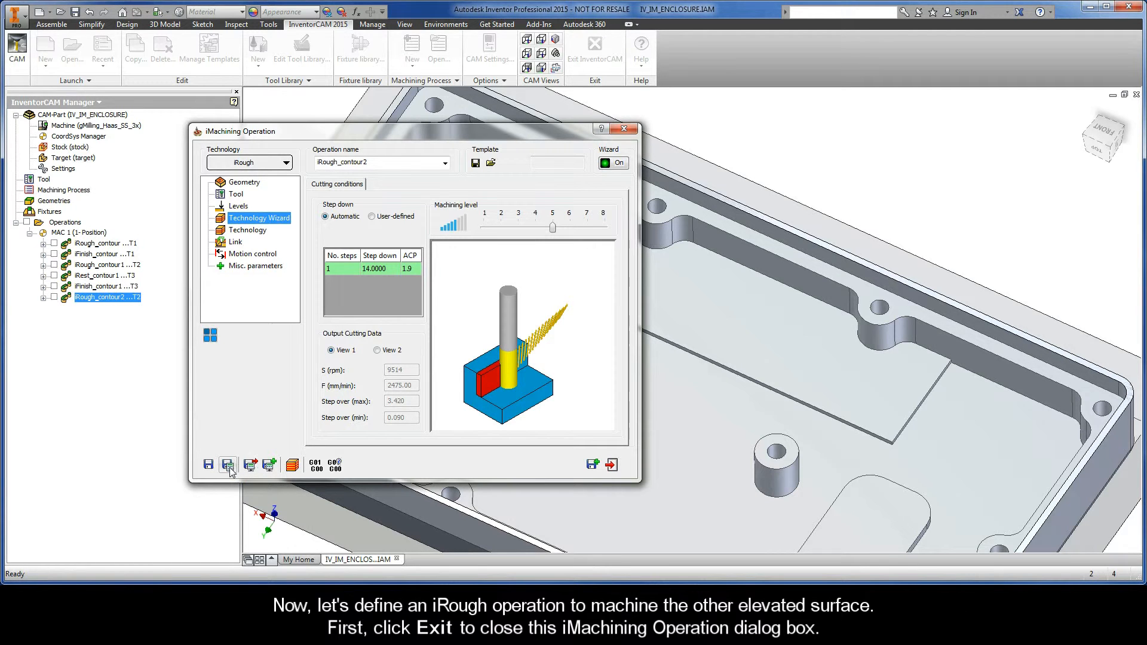
double_click(291, 134)
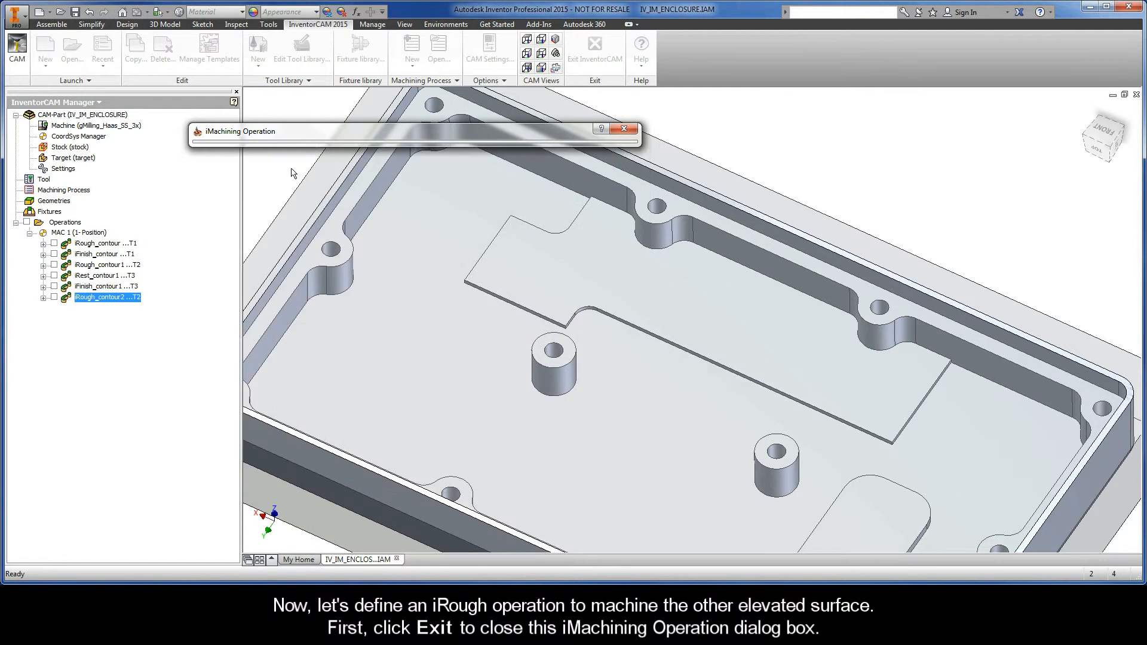
left_click(292, 168)
key("F6")
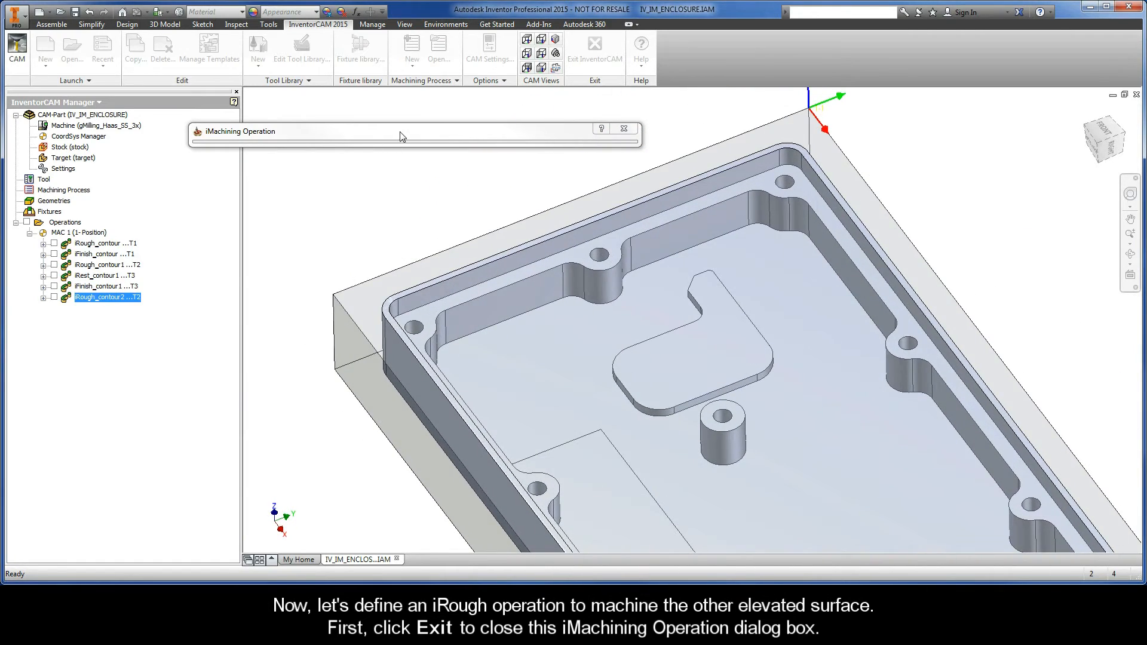
double_click(401, 135)
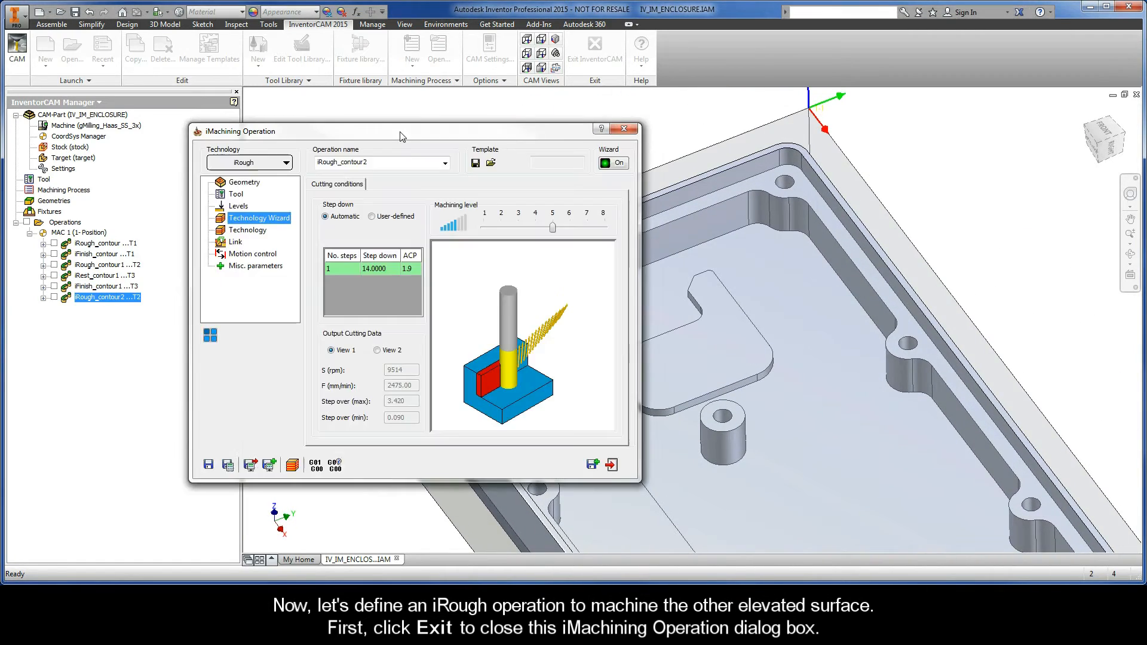
left_click(612, 465)
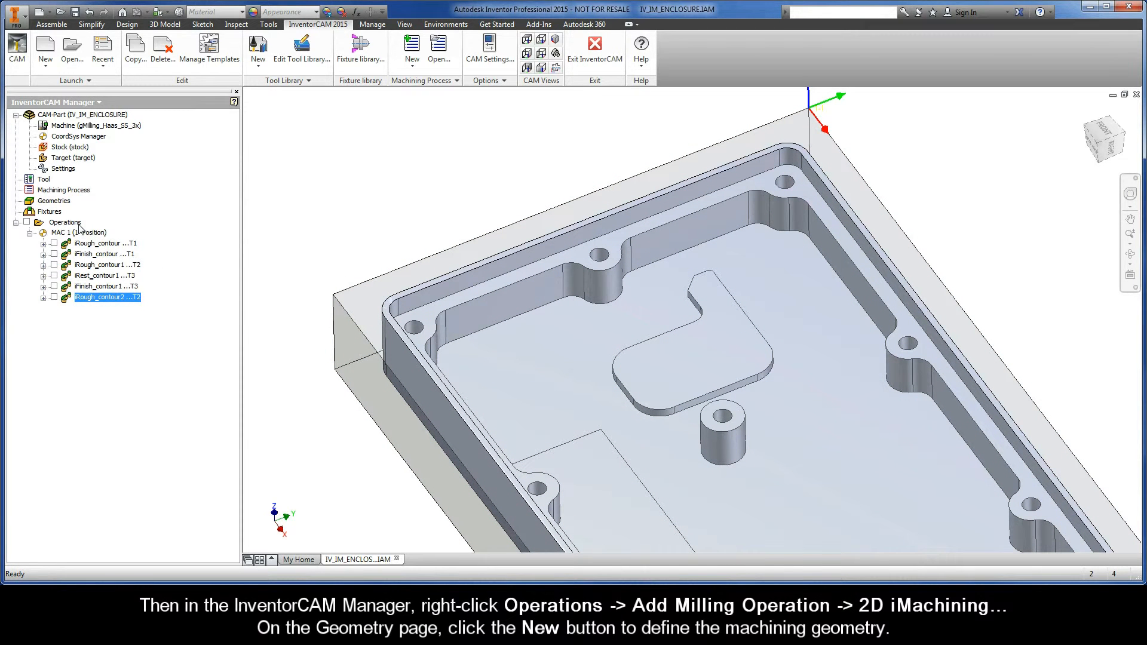
Add another 2D iMachining milling operation using iRough technology and start defining a new geometry for it
right_click(79, 226)
mouse_move(100, 251)
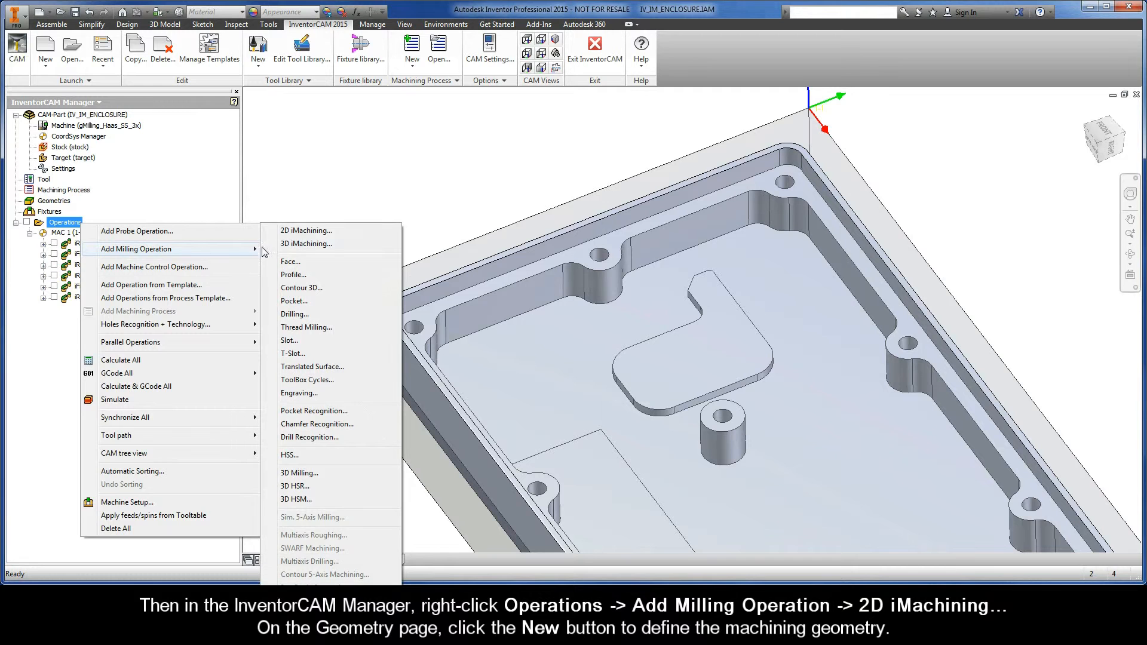
left_click(321, 234)
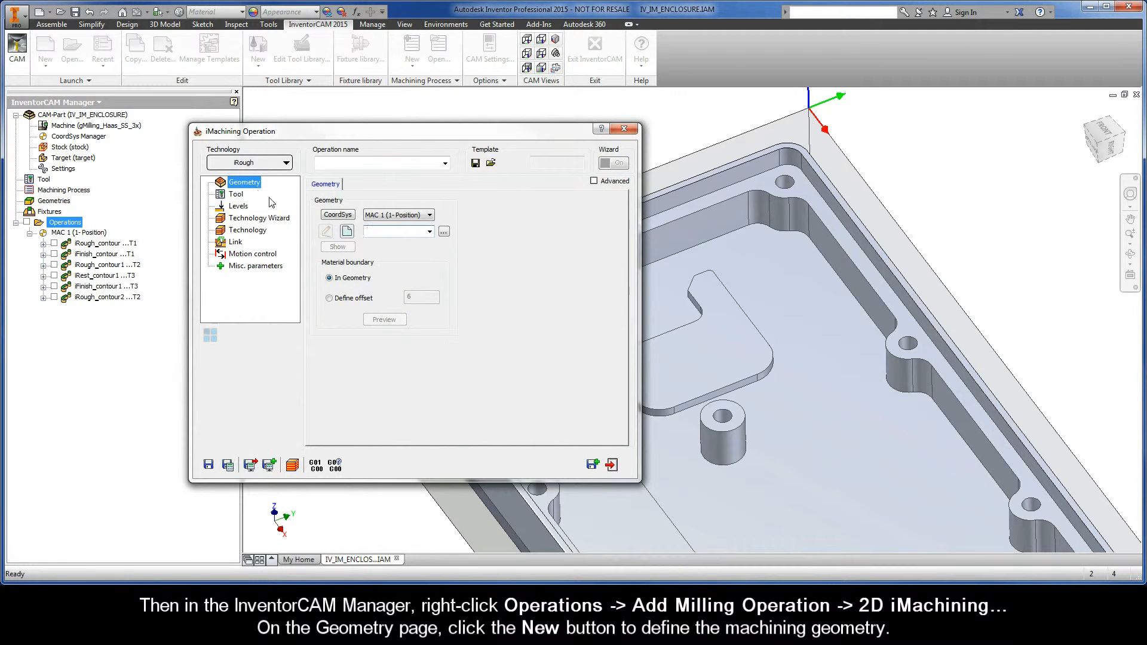
left_click(347, 232)
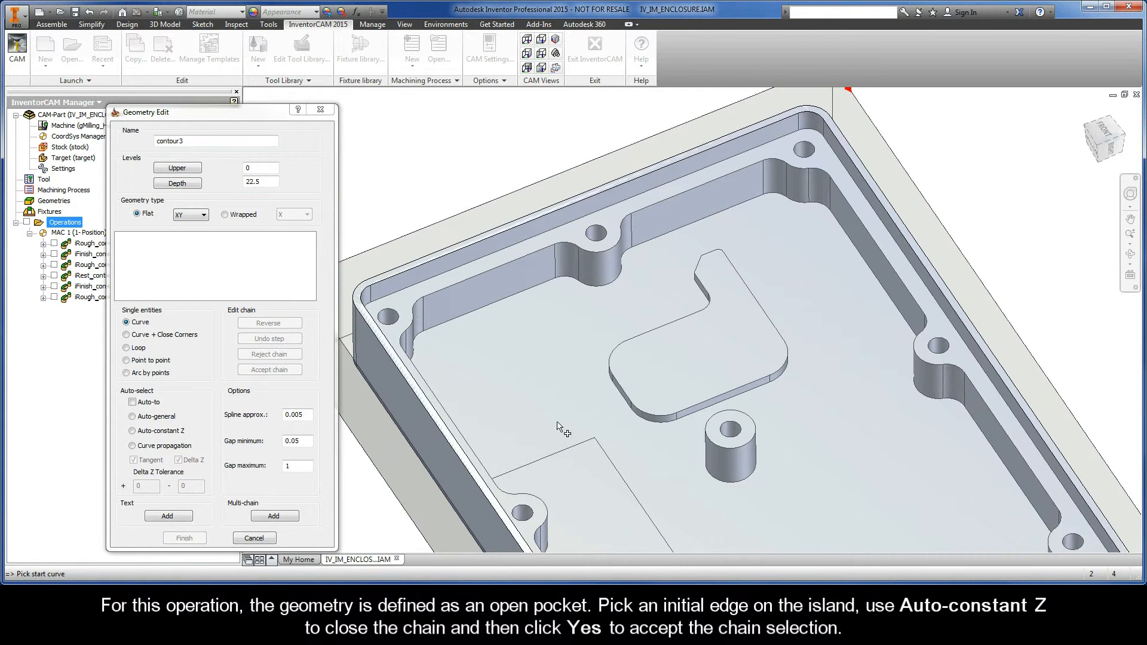
Define the geometry from the J-shaped island's upper edges with Auto-constant Z, marking the closed chain as open
left_click(627, 399)
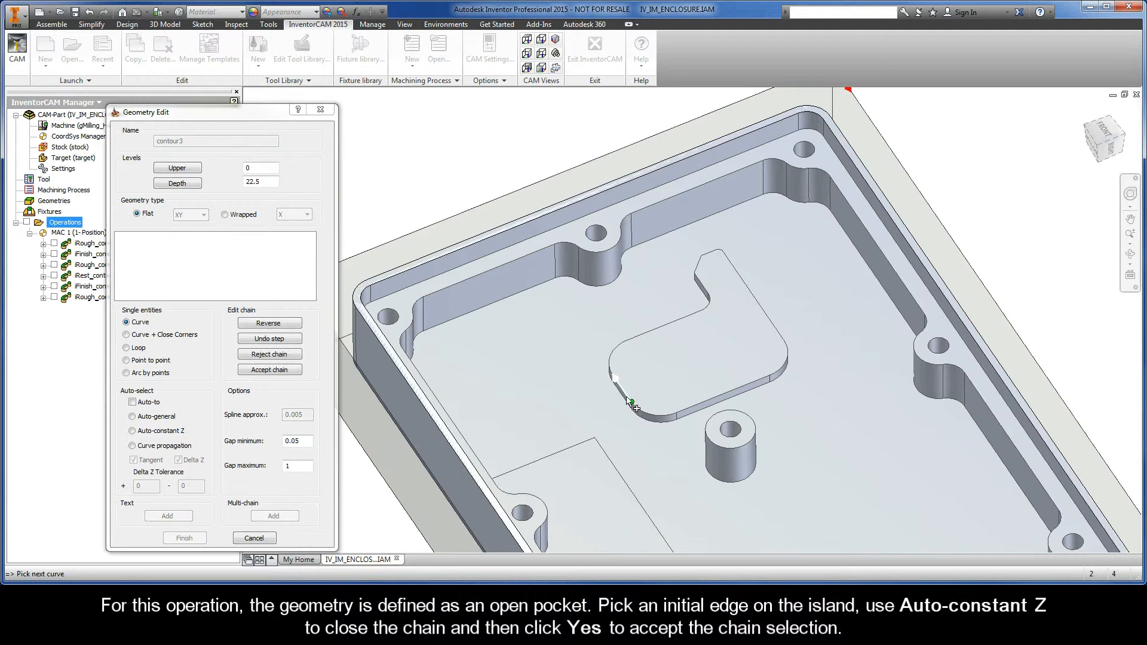
left_click(132, 431)
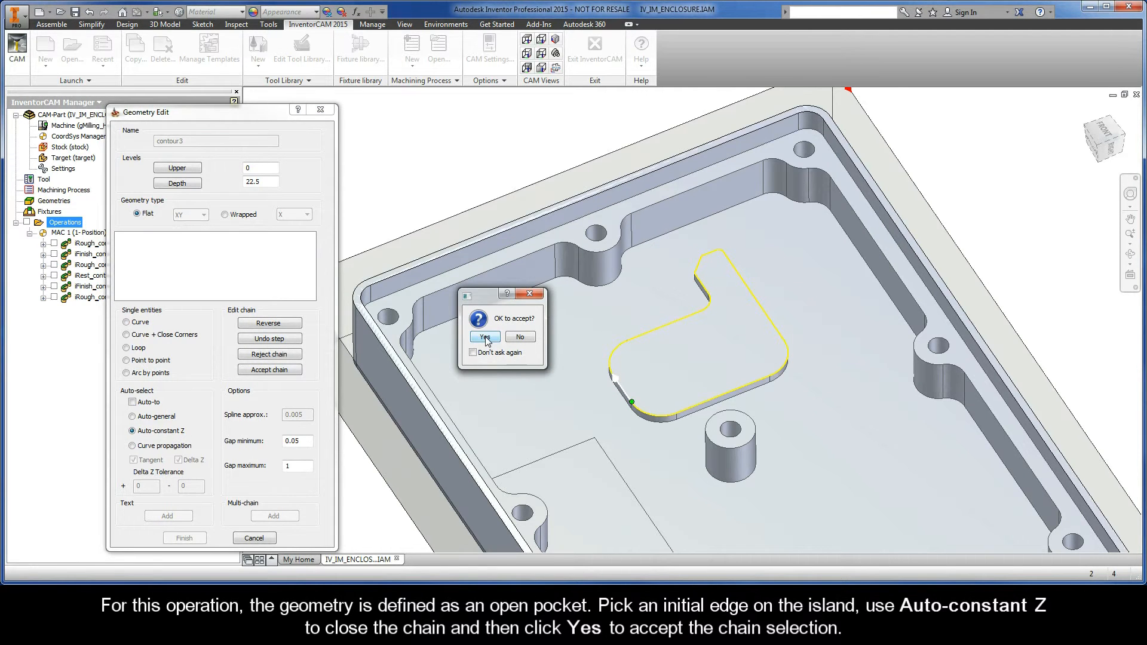
left_click(486, 338)
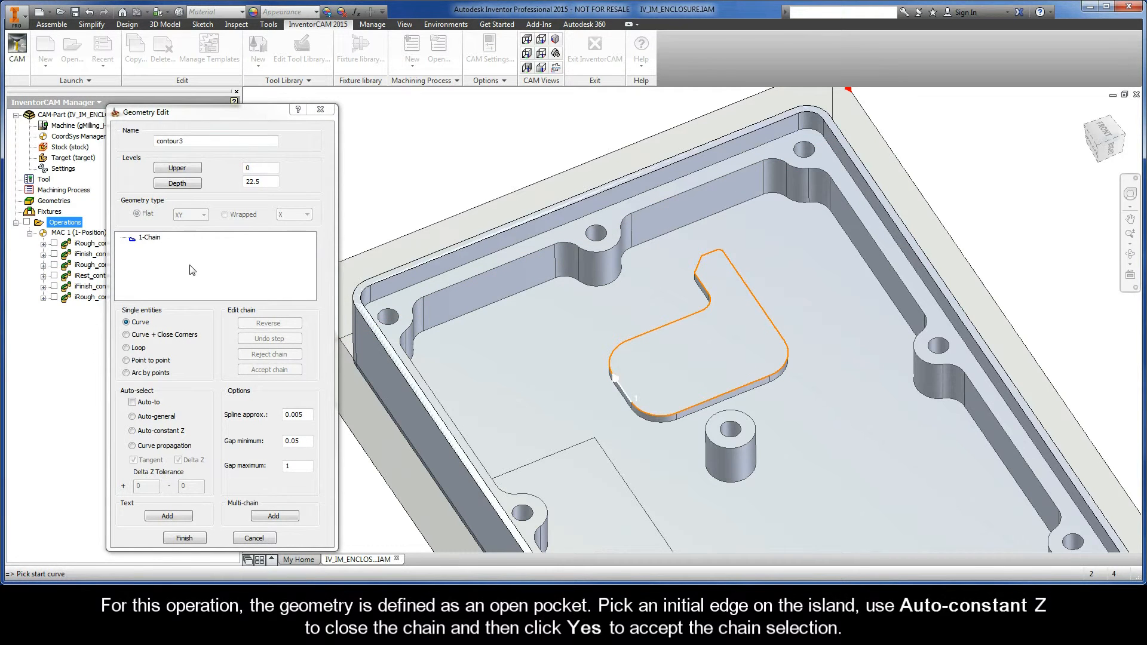
right_click(147, 239)
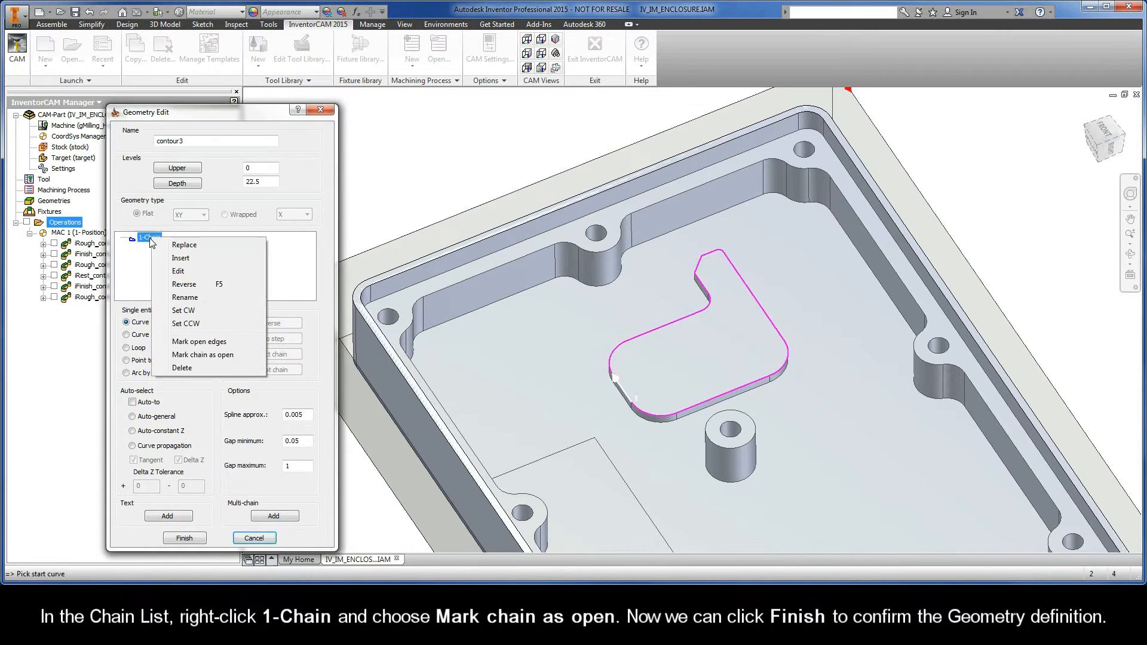
left_click(230, 356)
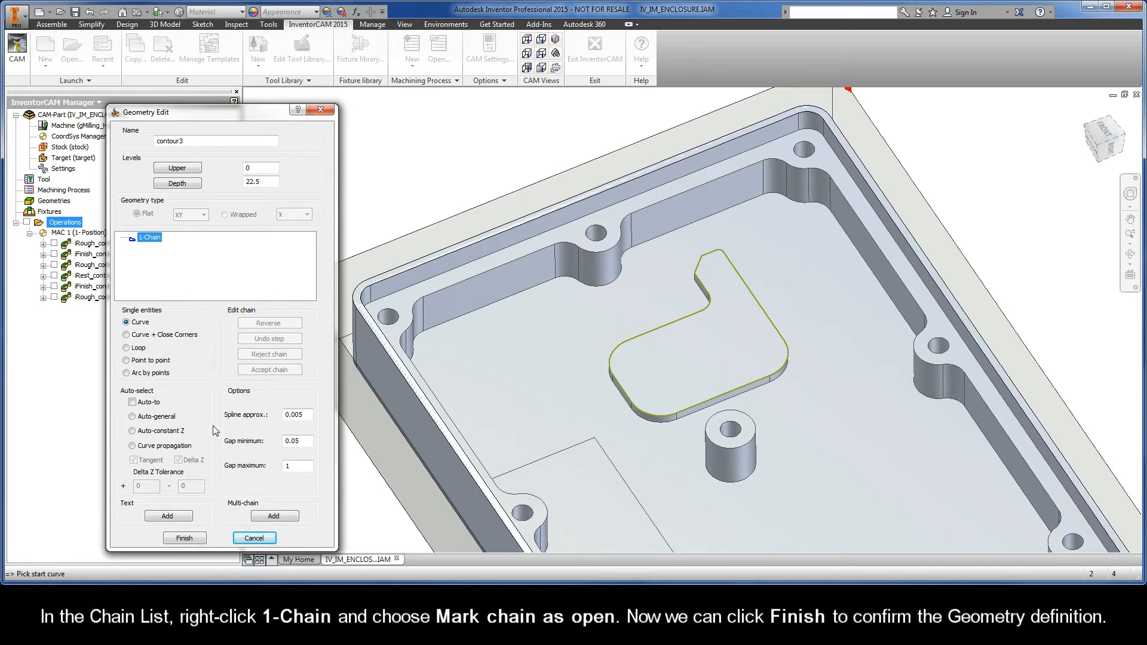
left_click(186, 538)
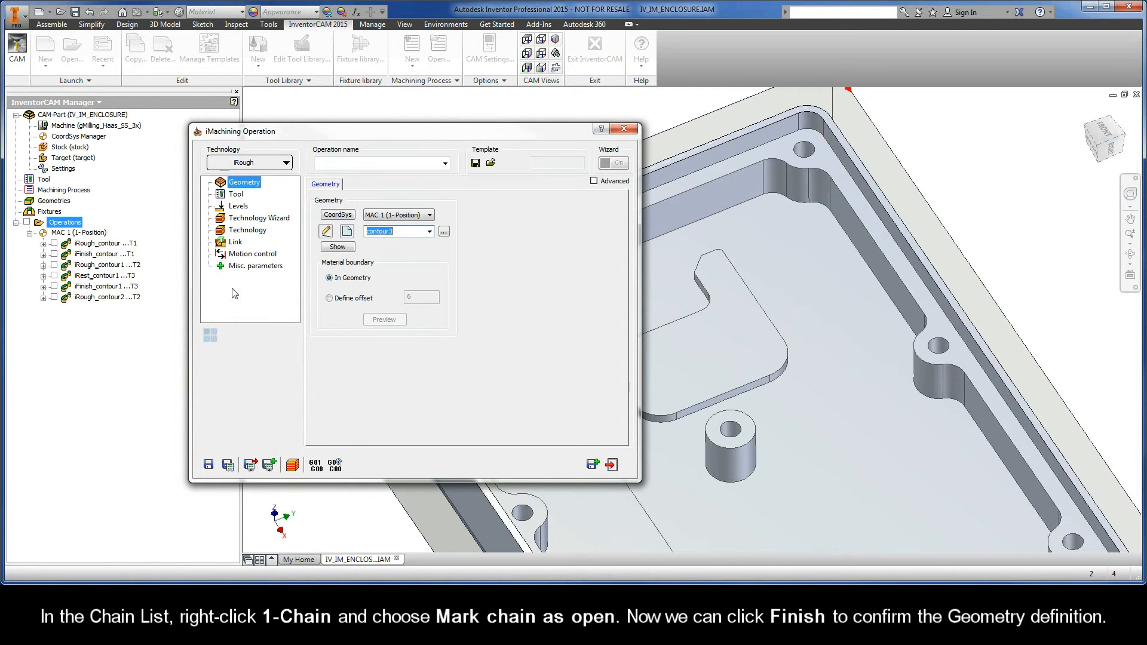
Assign end mill number 2, with a 9.5 mm diameter, to the iRough_contour3 operation
left_click(238, 197)
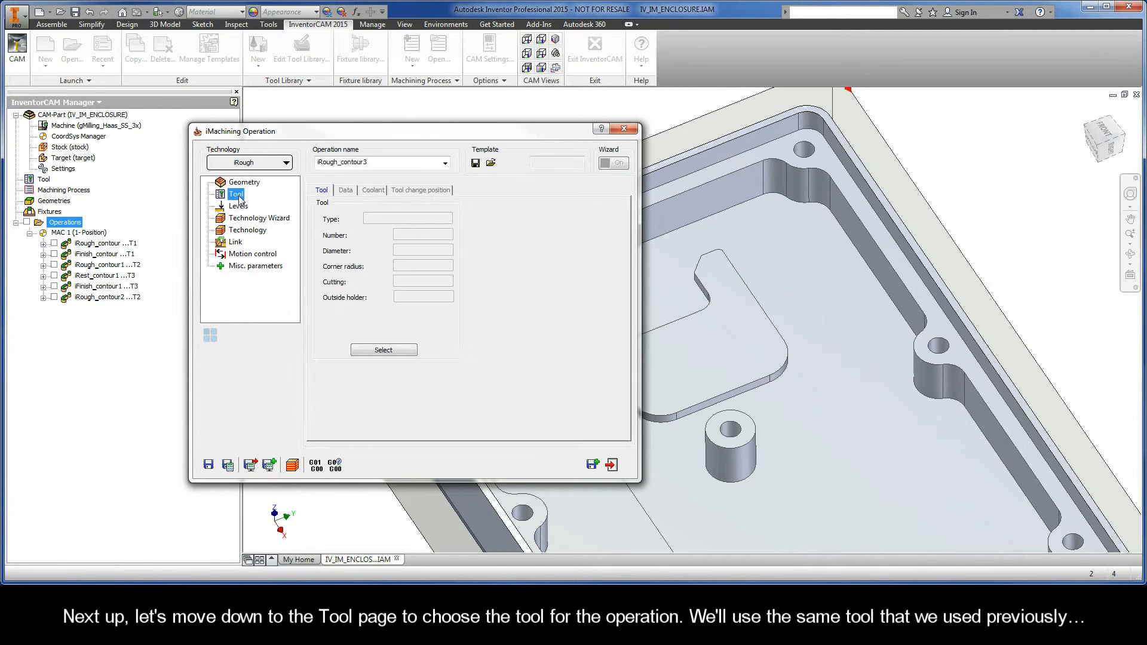
left_click(383, 350)
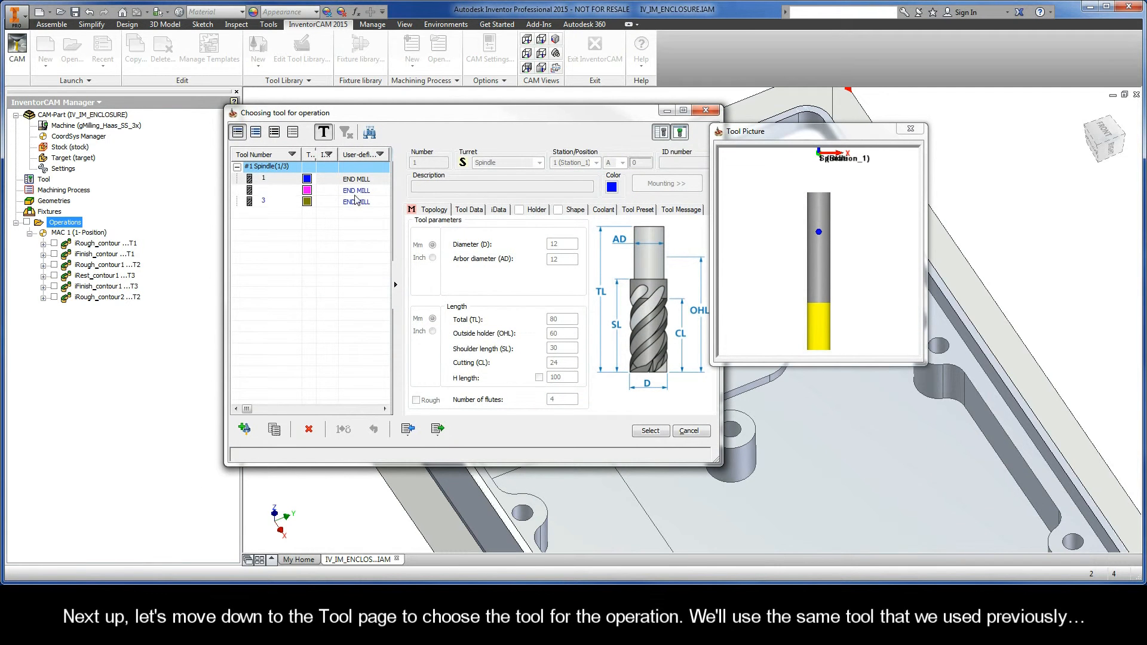
left_click(357, 190)
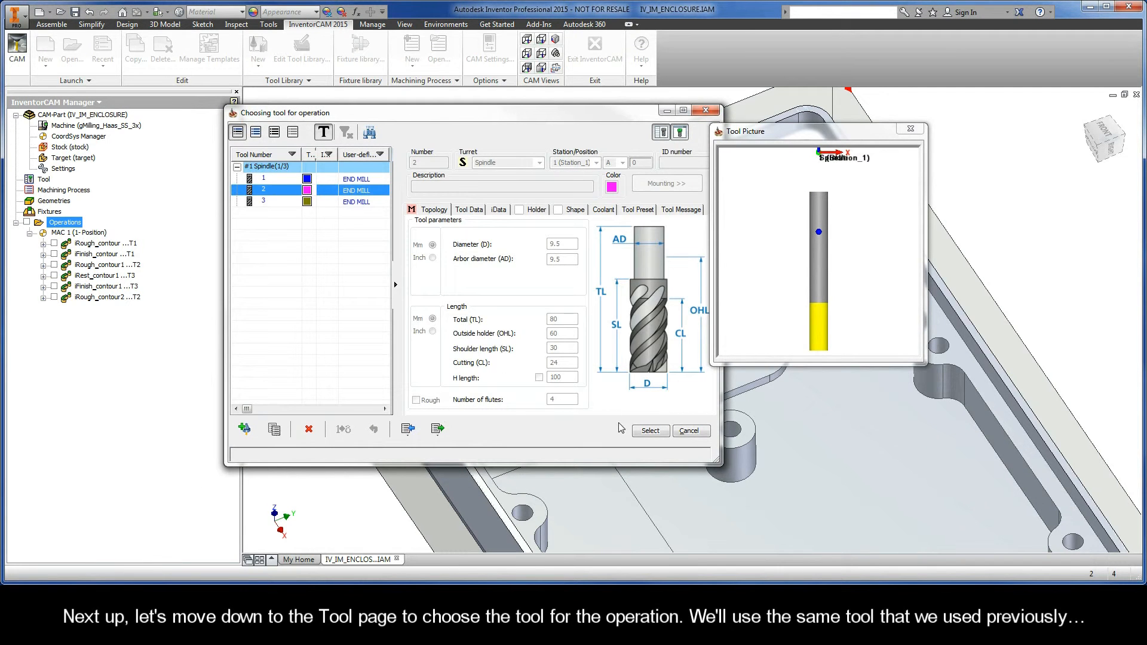
left_click(651, 431)
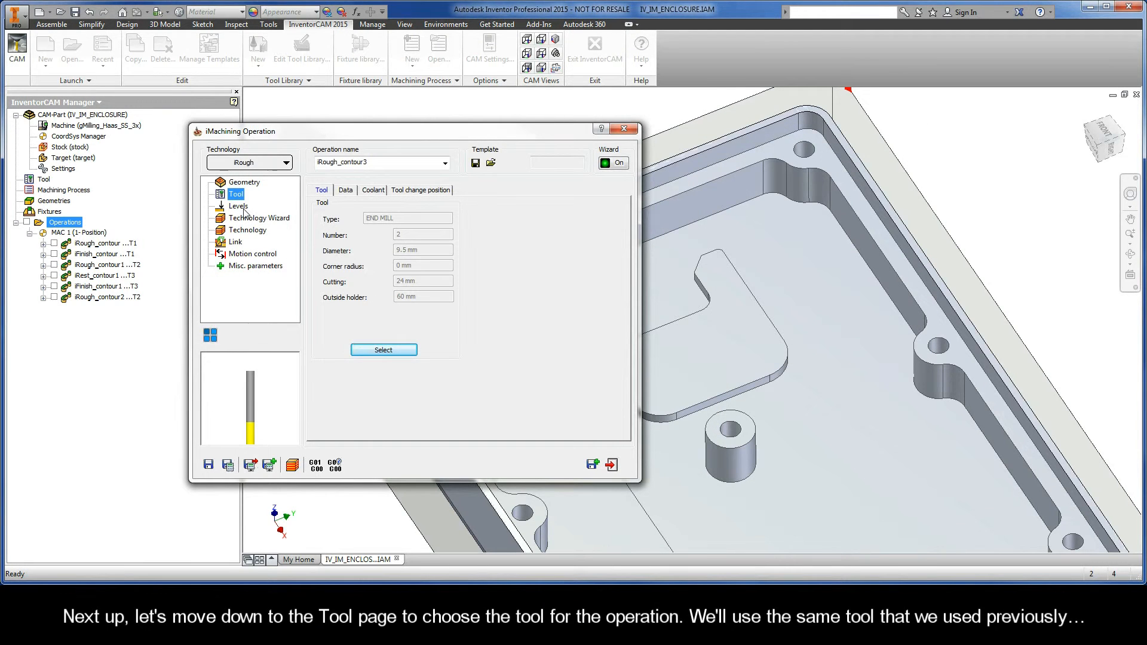
Define the iRough_contour3 upper level at Z 0 from the top face of the stock model
left_click(239, 206)
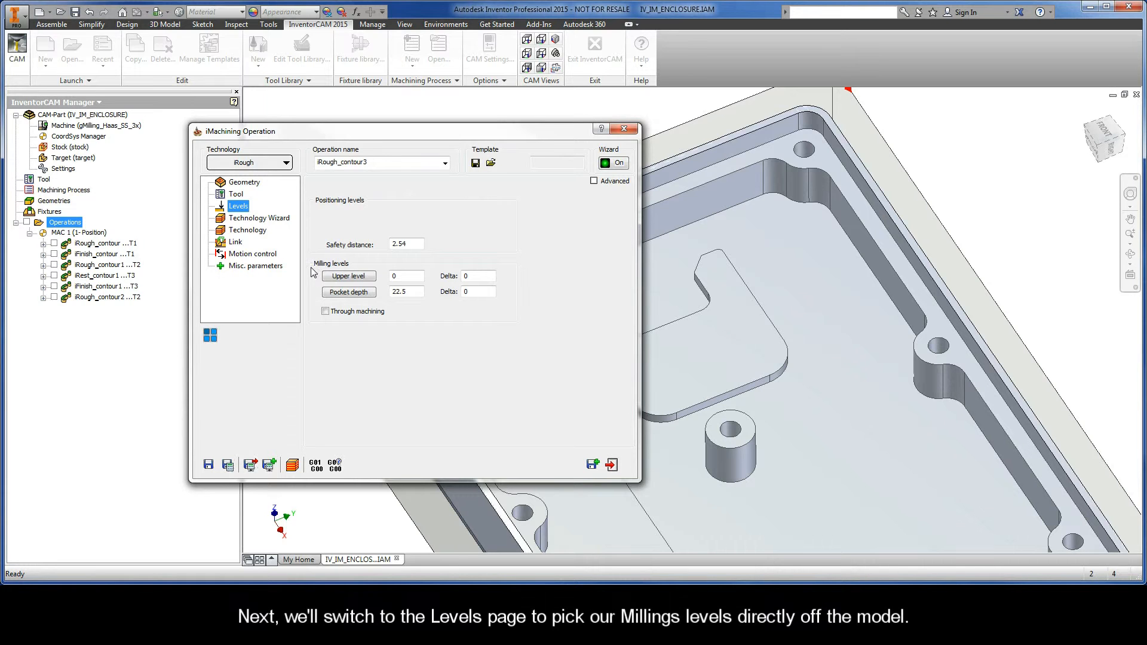
left_click(349, 276)
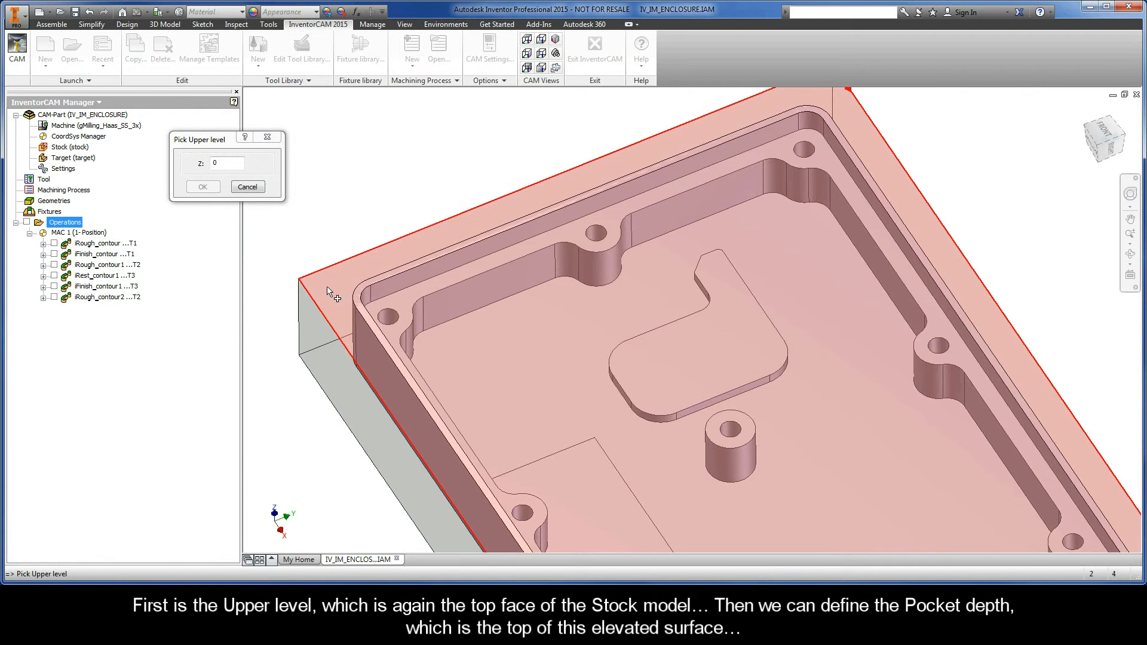
left_click(328, 287)
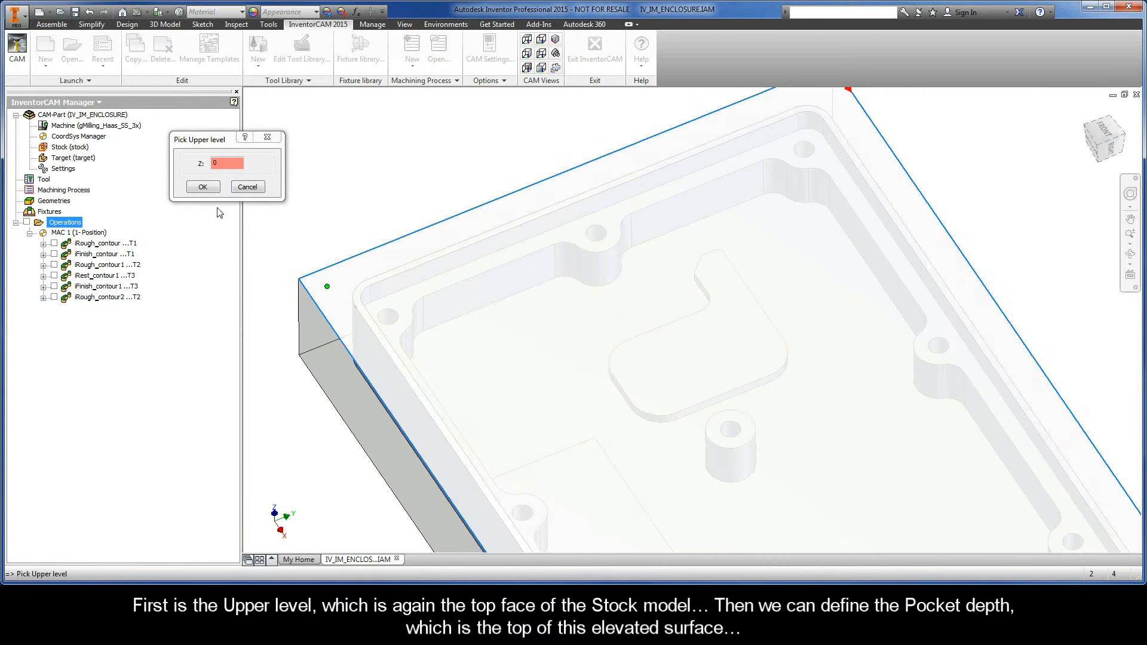
left_click(203, 187)
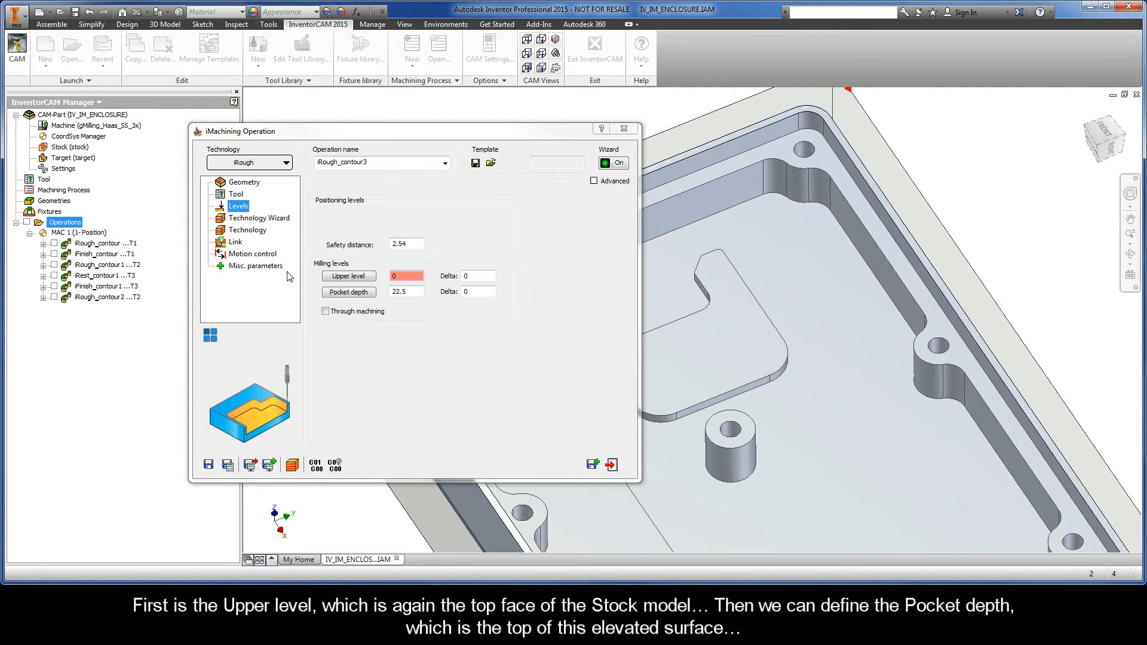
Define the pocket depth of 13 mm from the top face of the J-shaped elevated surface
left_click(349, 293)
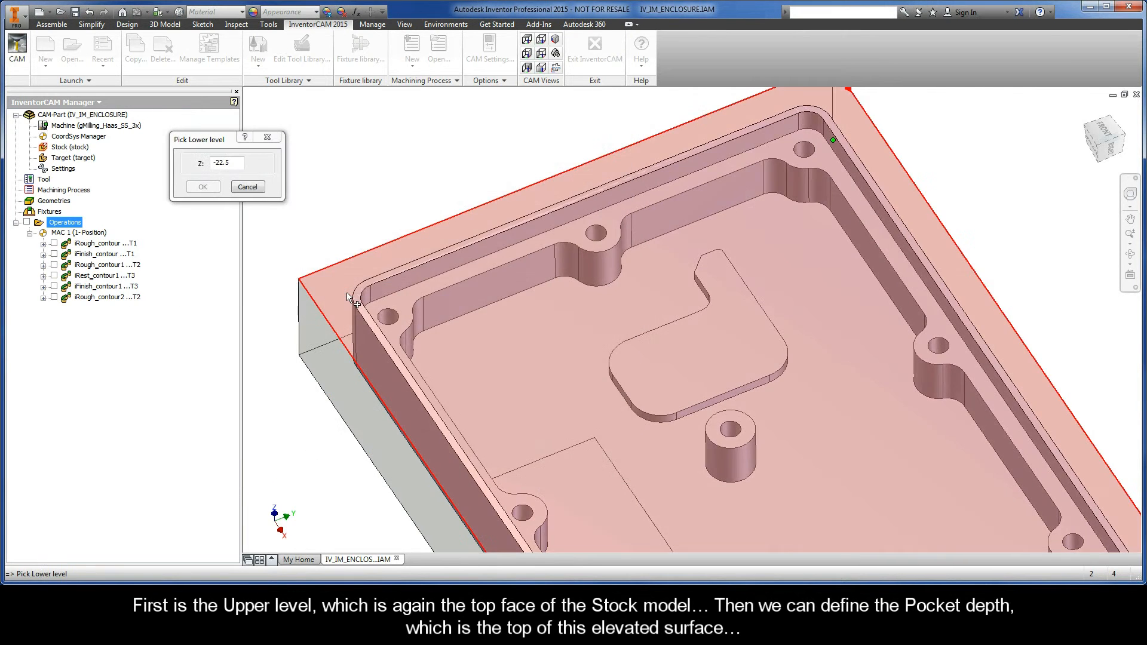
right_click(667, 361)
left_click(681, 366)
left_click(682, 366)
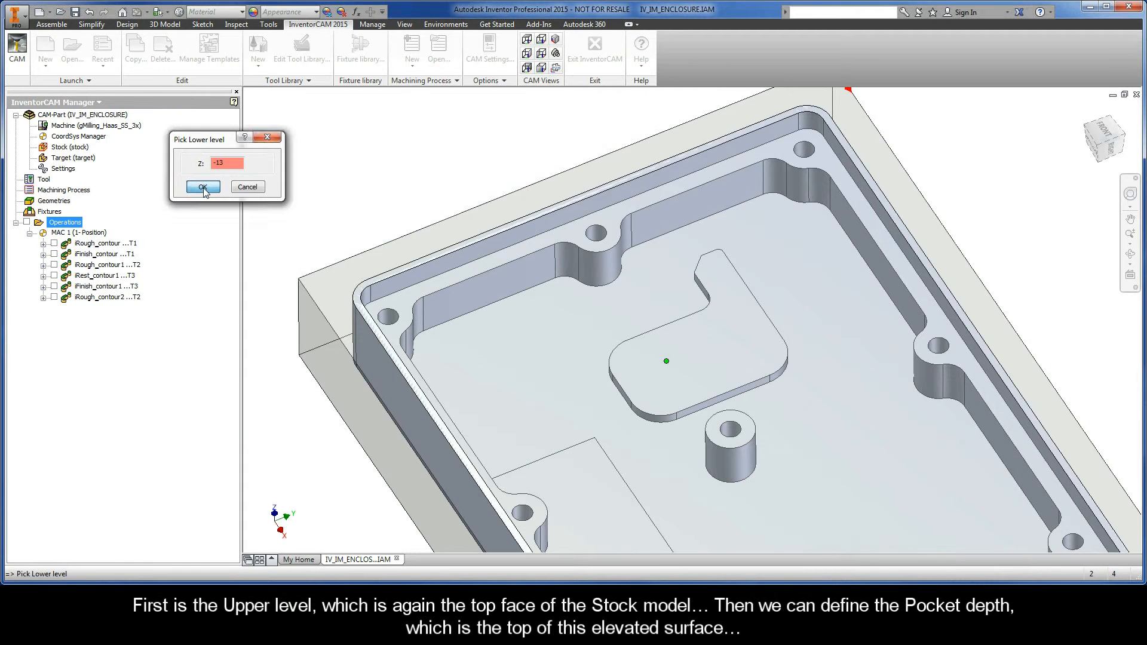
left_click(204, 188)
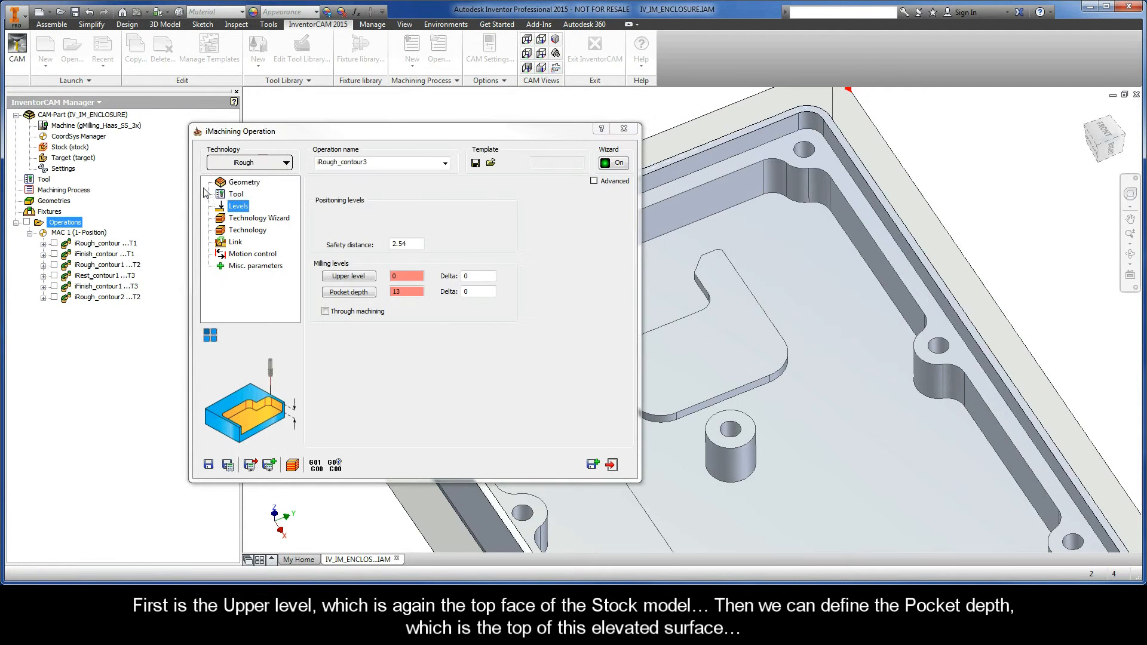
Check the Technology Wizard, then inspect the 13 mm depth end mill model's contact area and show all of its solid bodies
left_click(259, 220)
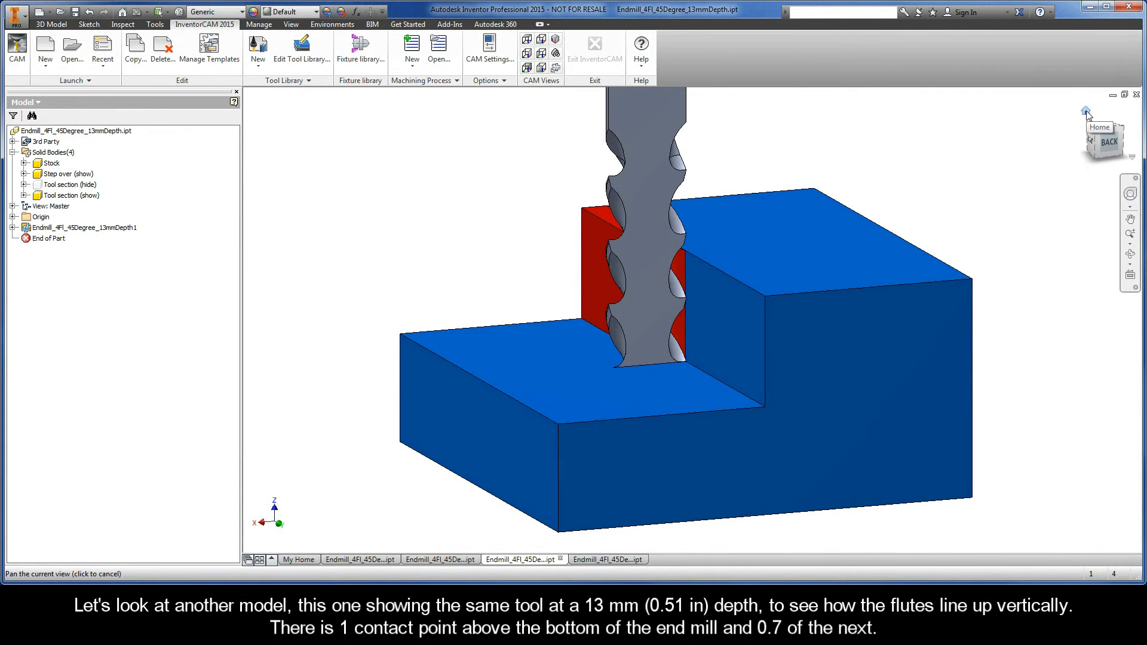
left_click(1086, 112)
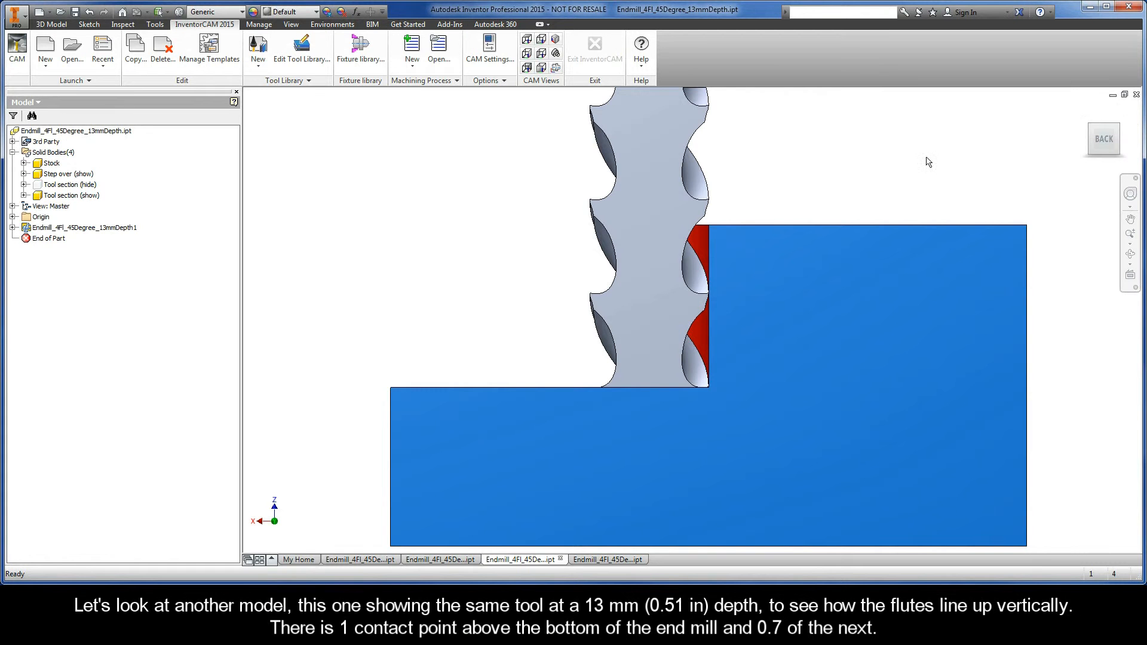
right_click(75, 188)
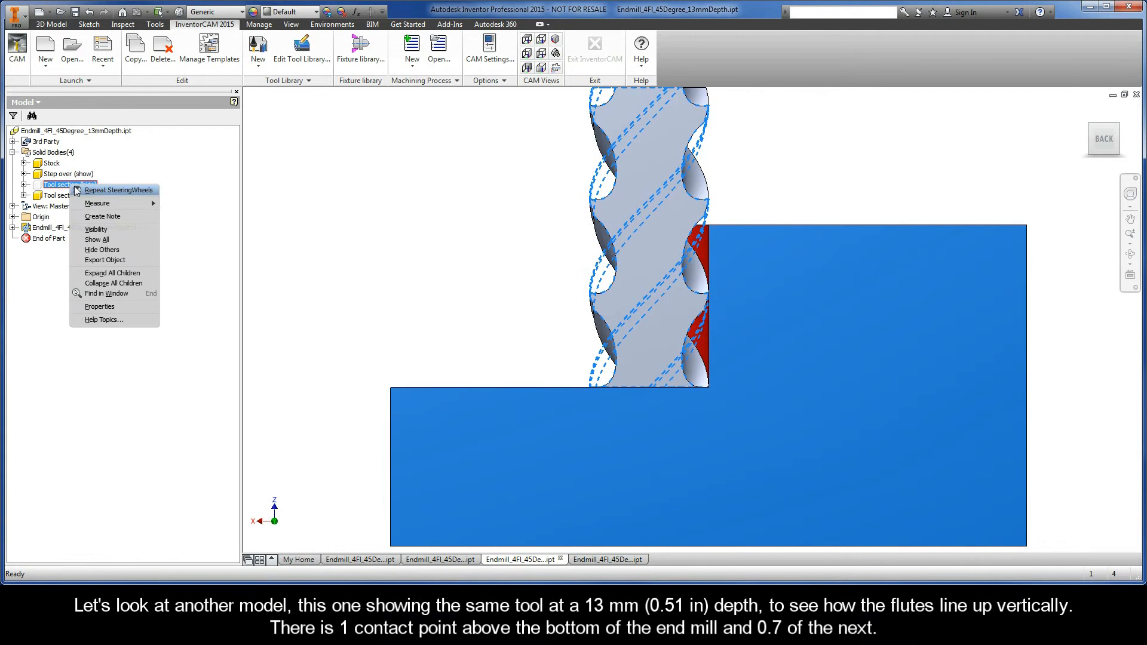
left_click(83, 239)
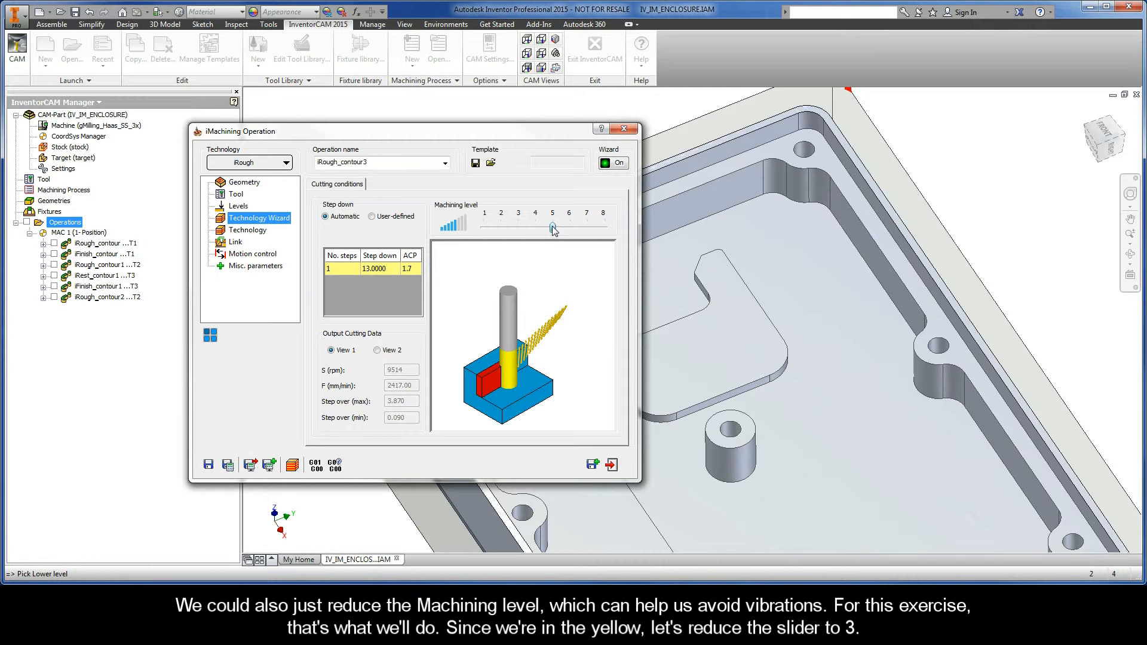
Reduce the machining level to 3, then save and calculate the iRough_contour3 operation and exit it
left_click_drag(553, 231, 519, 230)
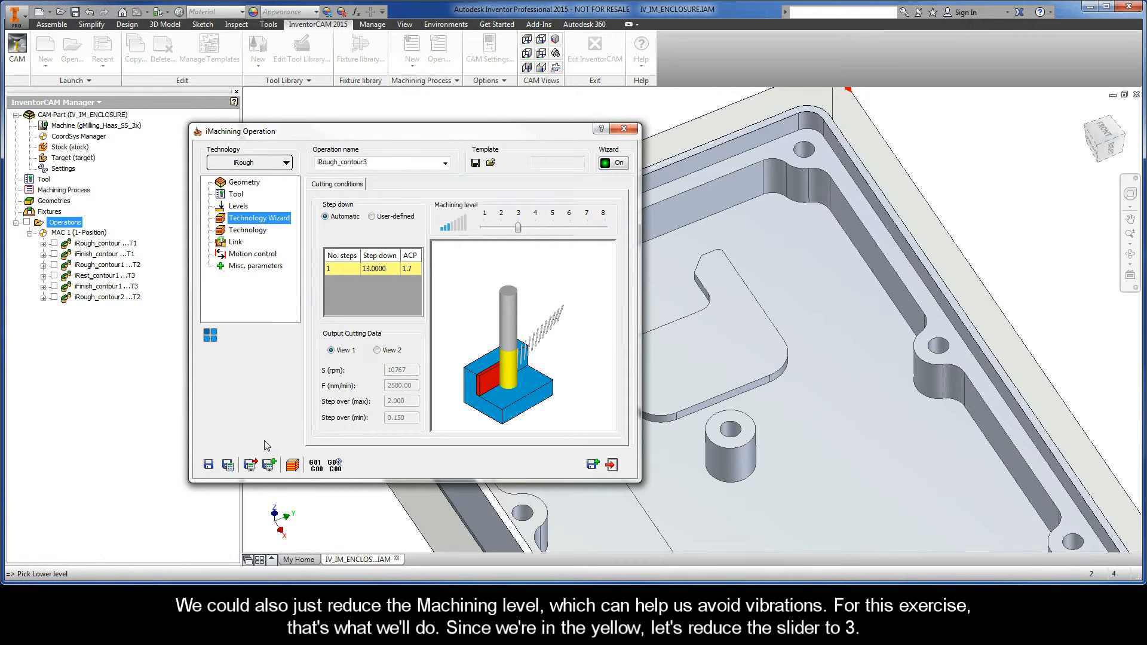
left_click(228, 465)
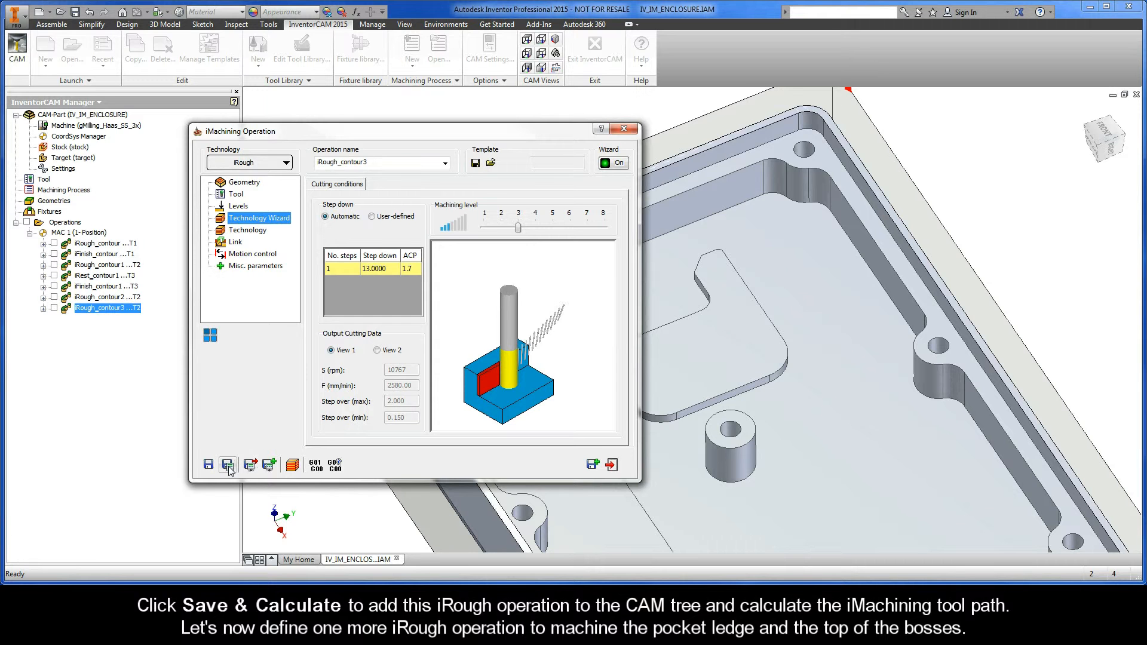
left_click(612, 465)
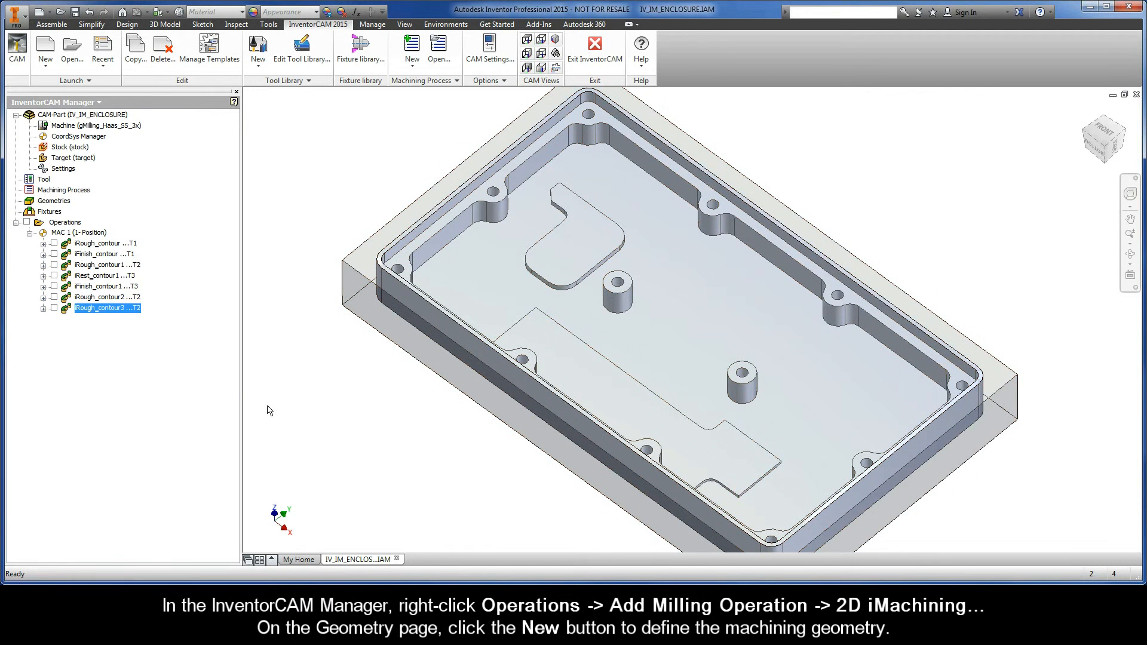
Add one more 2D iMachining iRough operation for the pocket ledge and boss tops, and start its new geometry
right_click(76, 227)
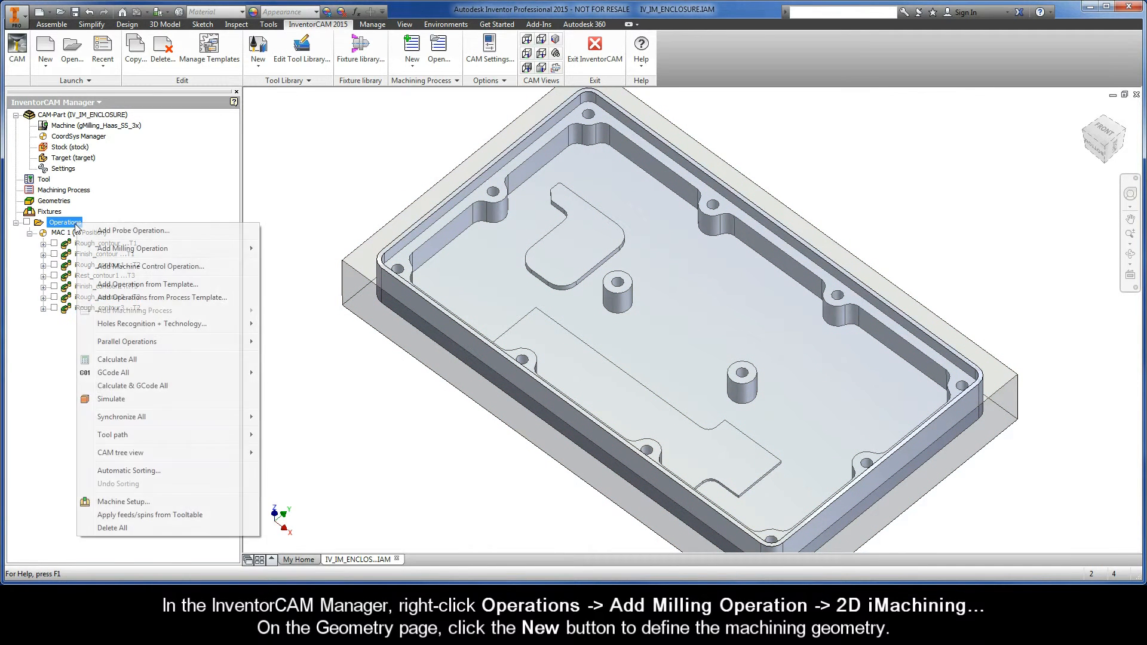
mouse_move(168, 251)
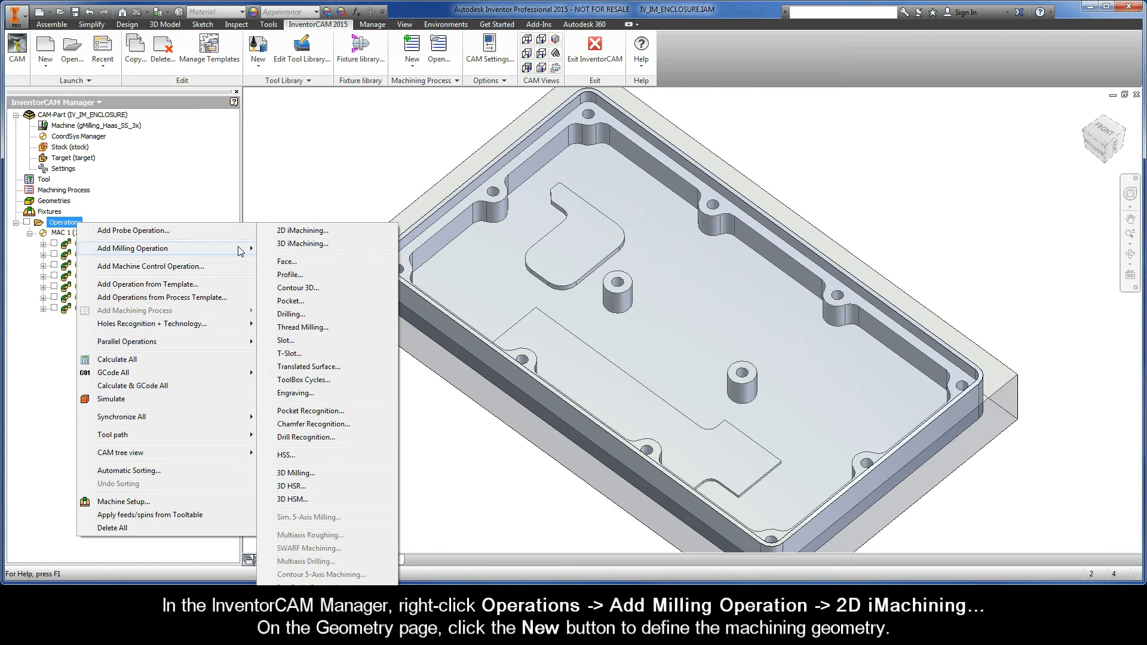
left_click(328, 234)
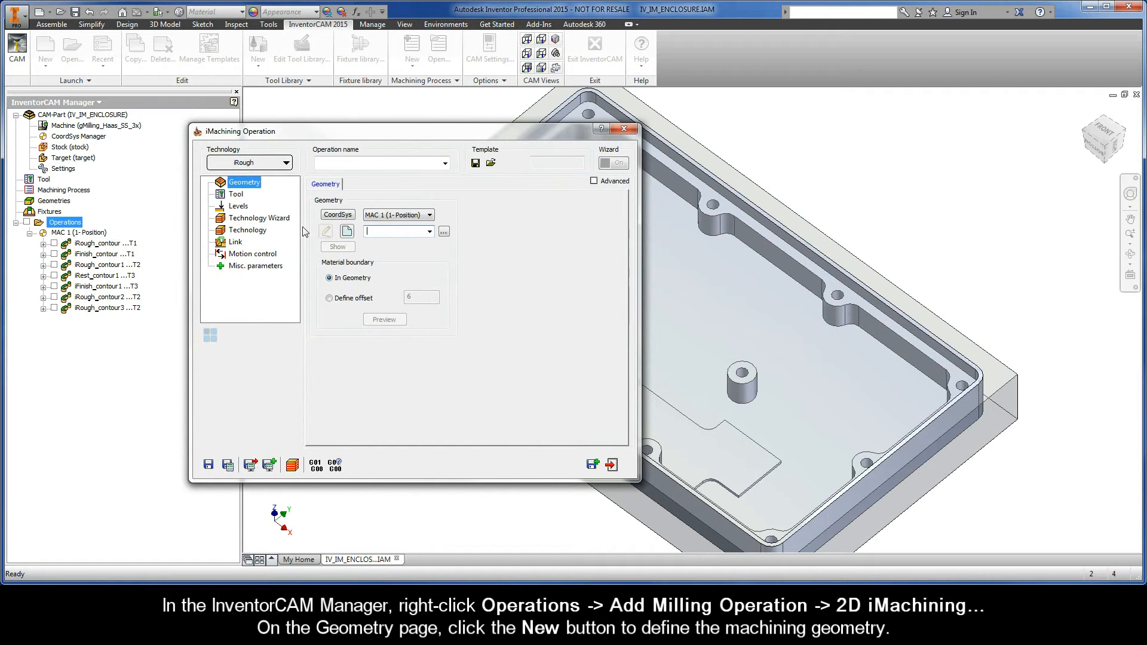
left_click(346, 232)
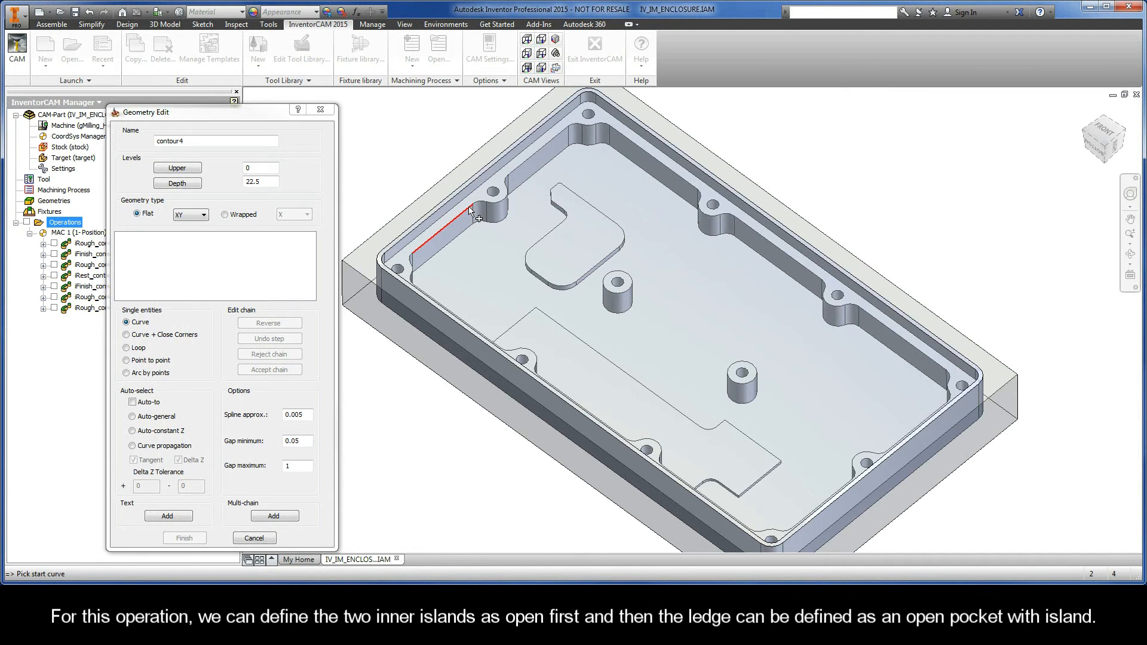
Add the circular top edges of the two inner bosses as separate chains in the contour4 geometry
left_click(627, 277)
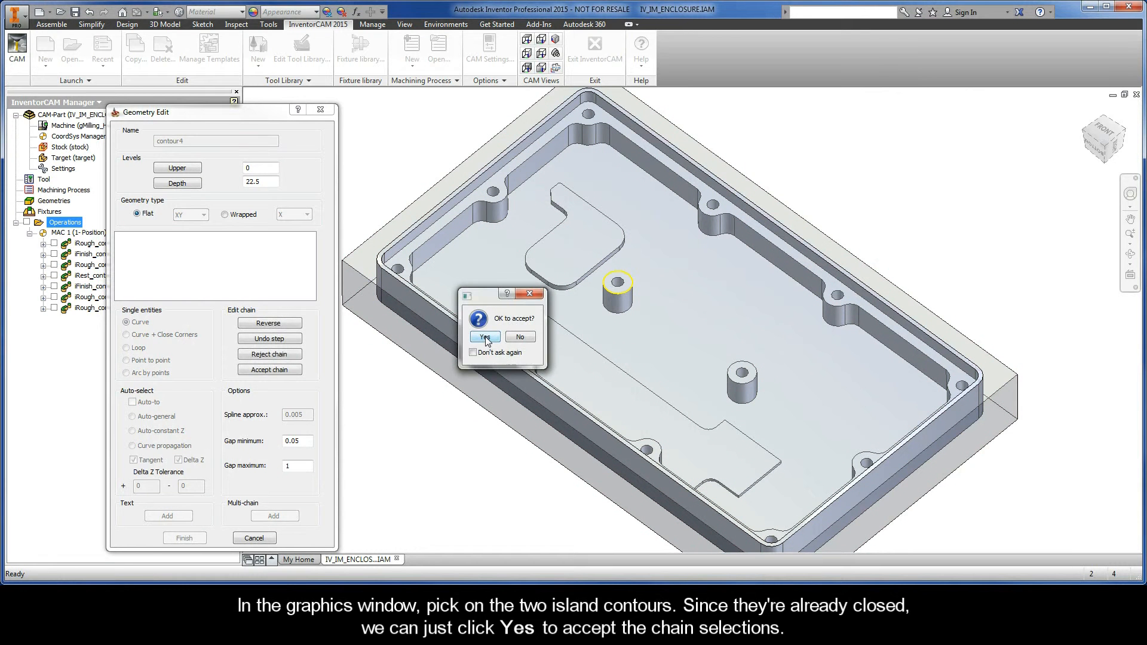
left_click(485, 338)
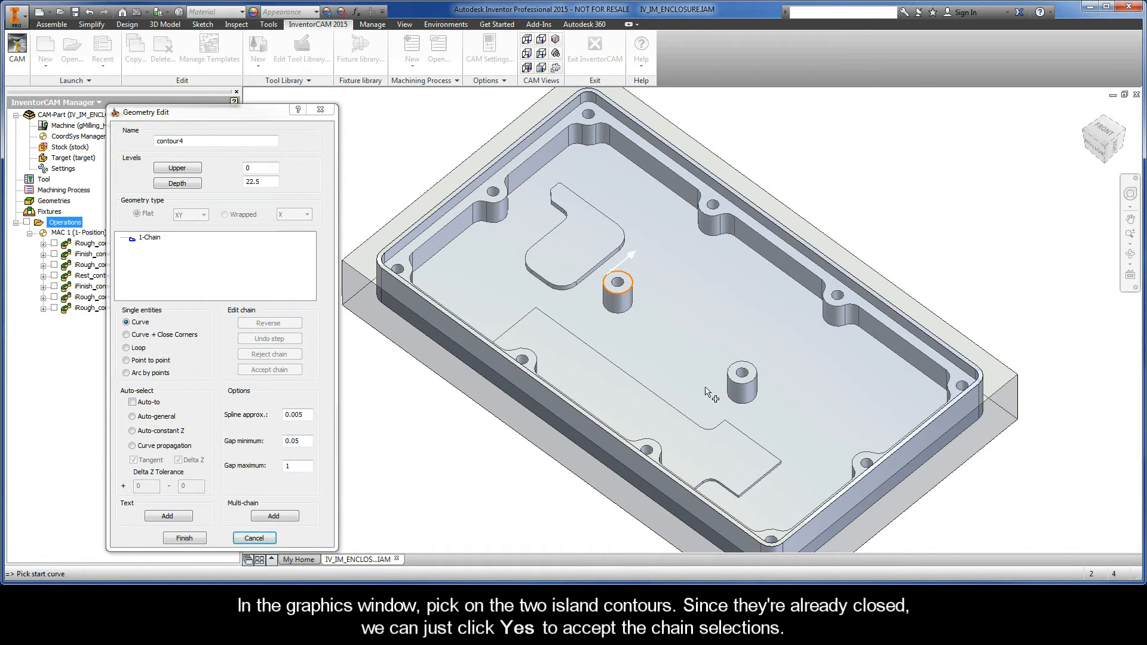
left_click(750, 374)
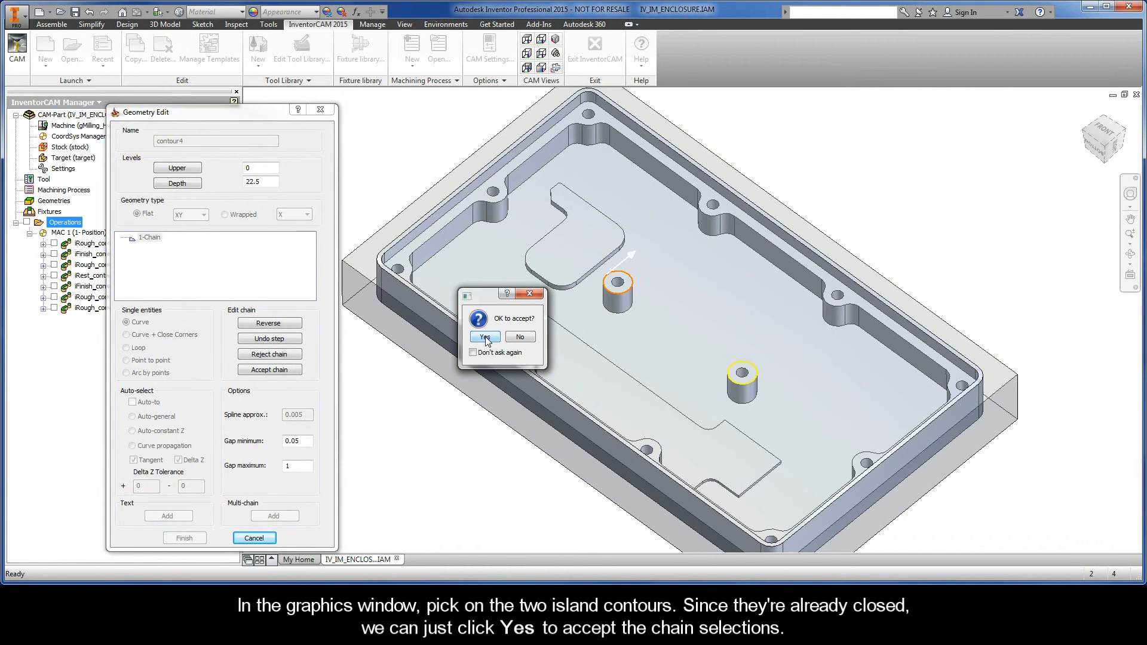
left_click(485, 338)
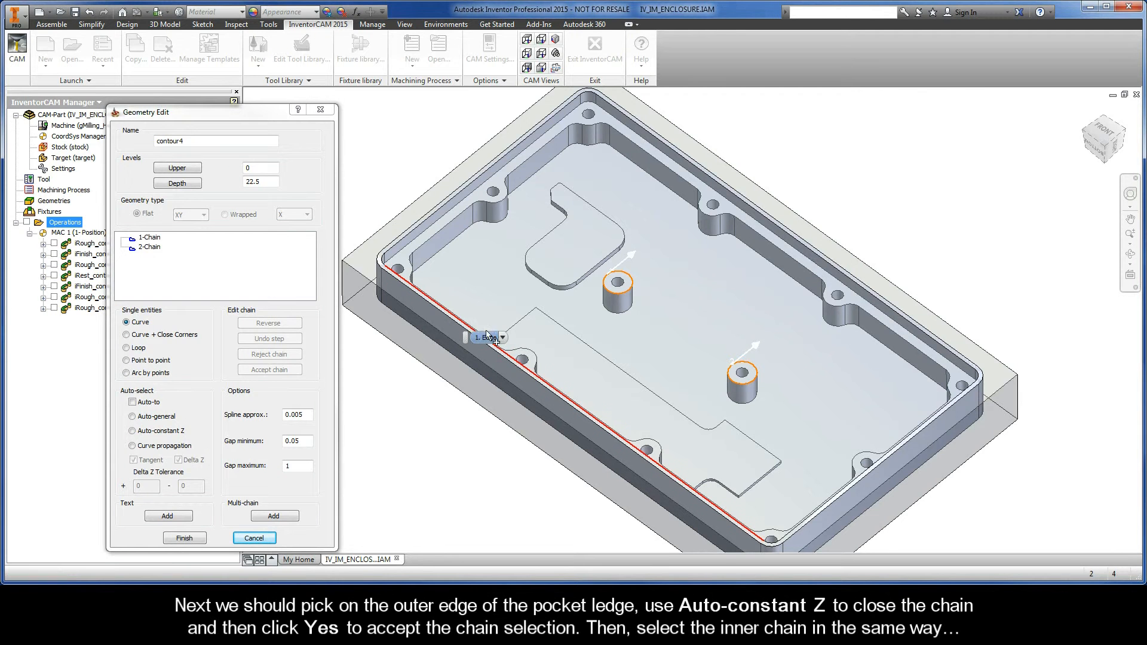
Add the inner and outer edges of the pocket ledge as separate closed chains in the contour4 geometry using Auto-constant Z
left_click(465, 219)
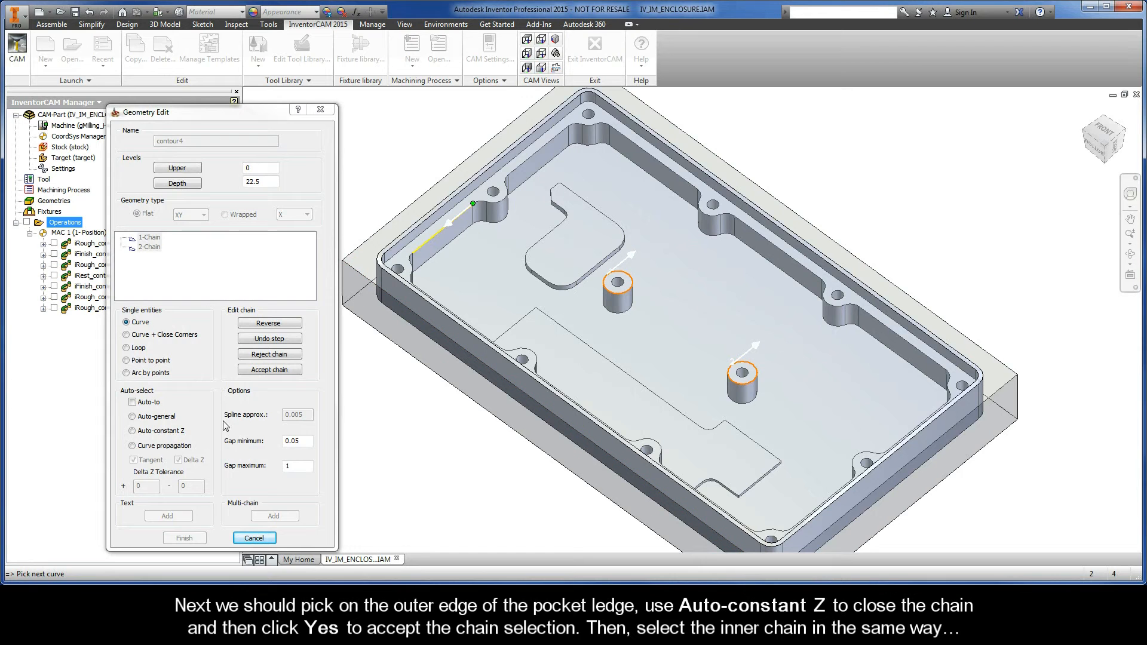
left_click(132, 431)
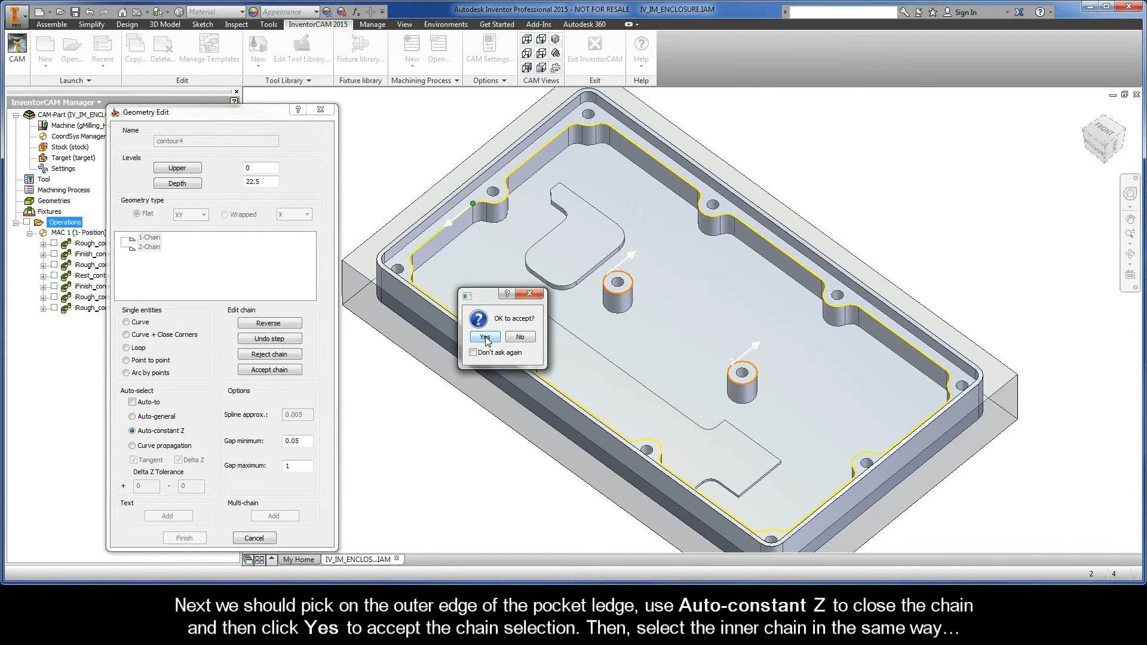
left_click(485, 339)
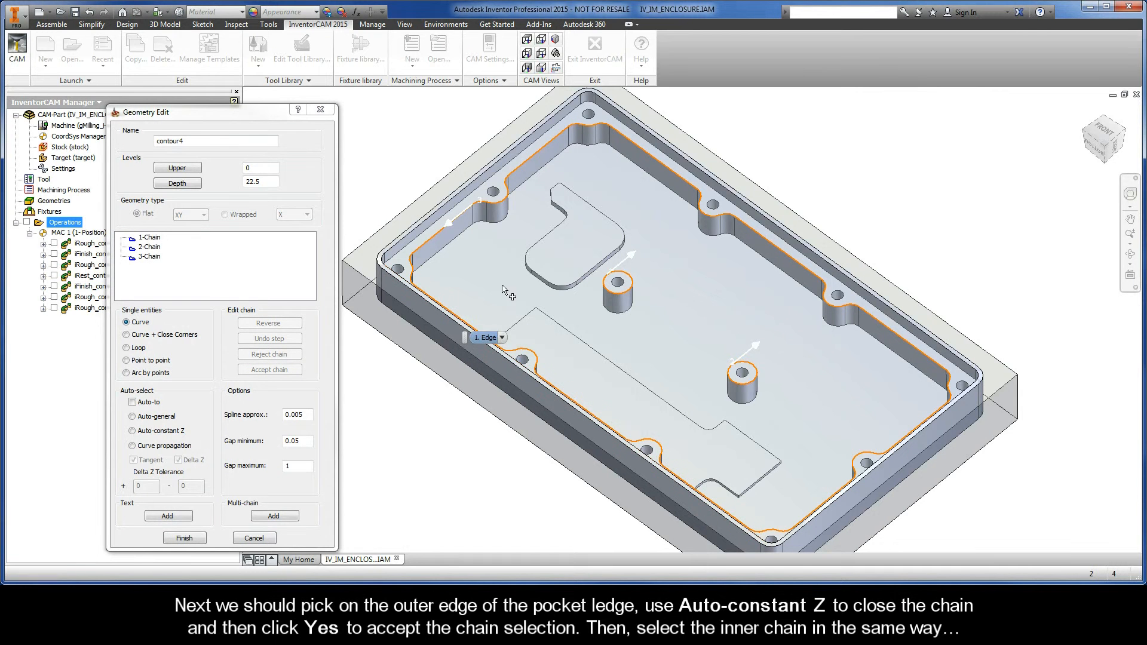
left_click(551, 133)
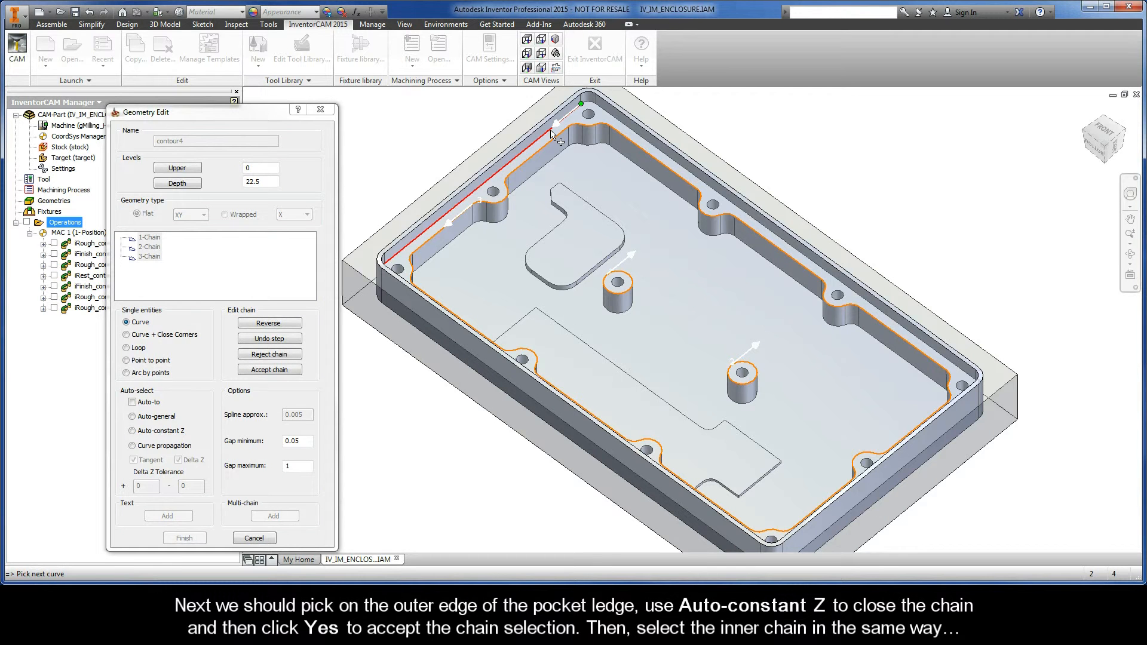
left_click(132, 431)
left_click(531, 328)
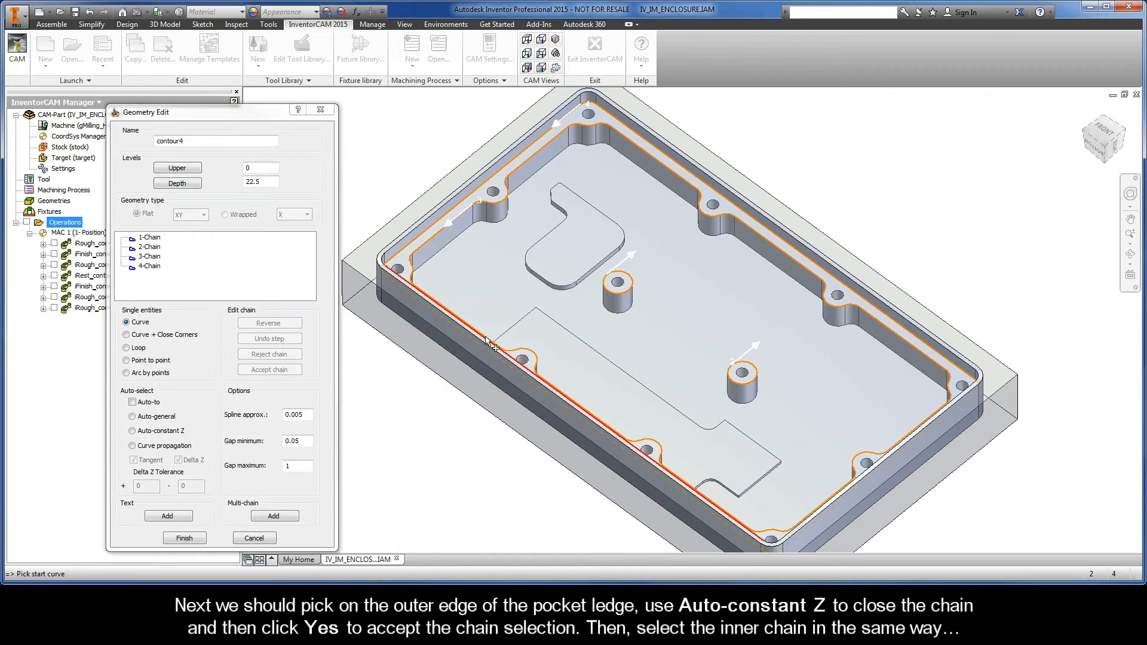
Mark chains 1, 2 and 3 of the contour4 geometry as open and finish the geometry definition
right_click(152, 239)
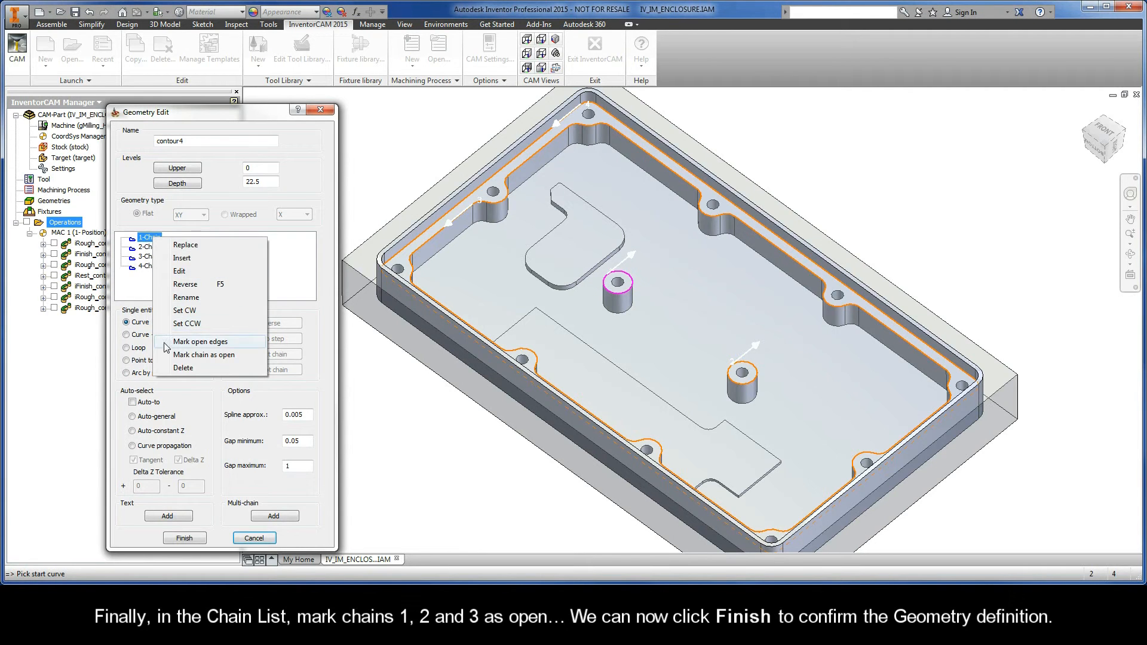
left_click(166, 356)
right_click(154, 246)
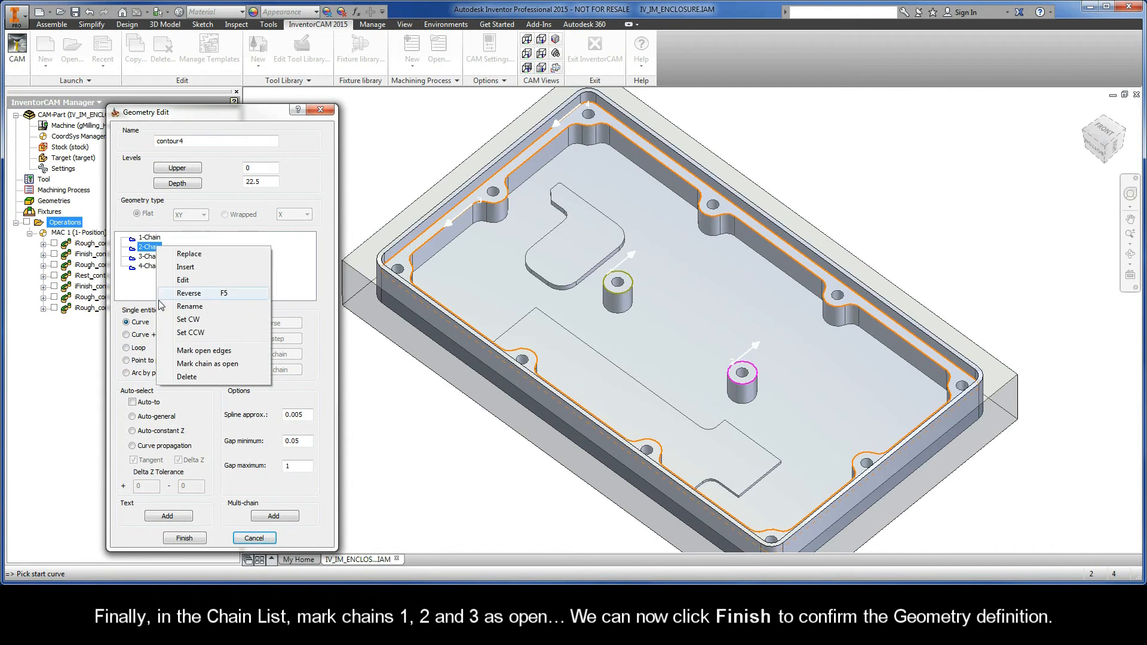
left_click(171, 363)
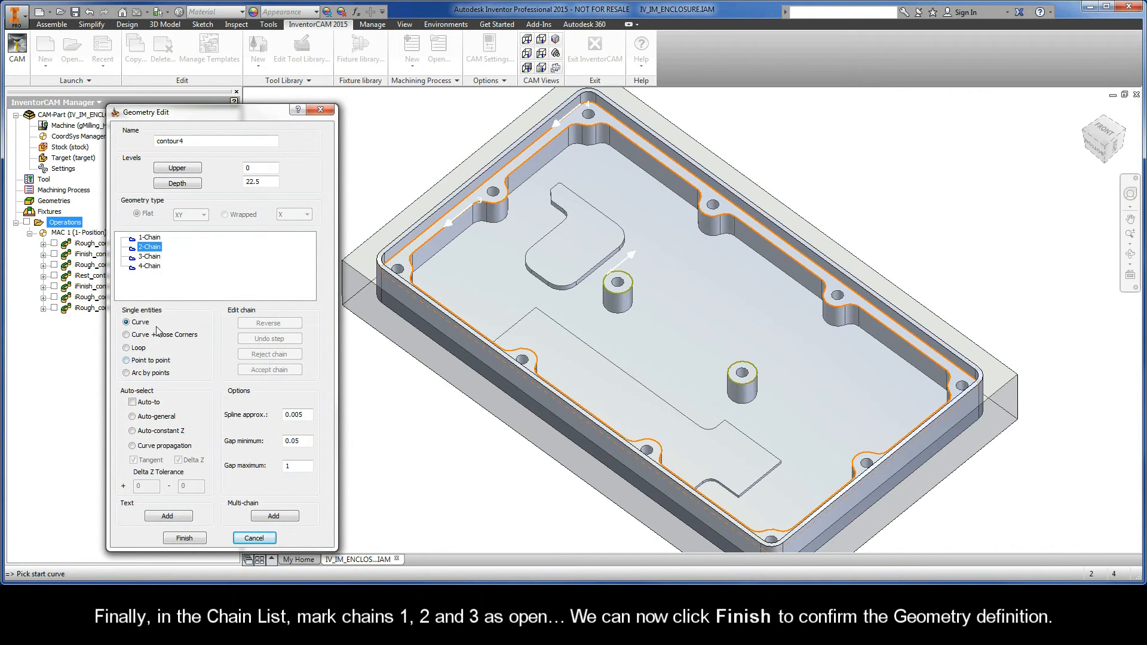
right_click(153, 257)
left_click(164, 373)
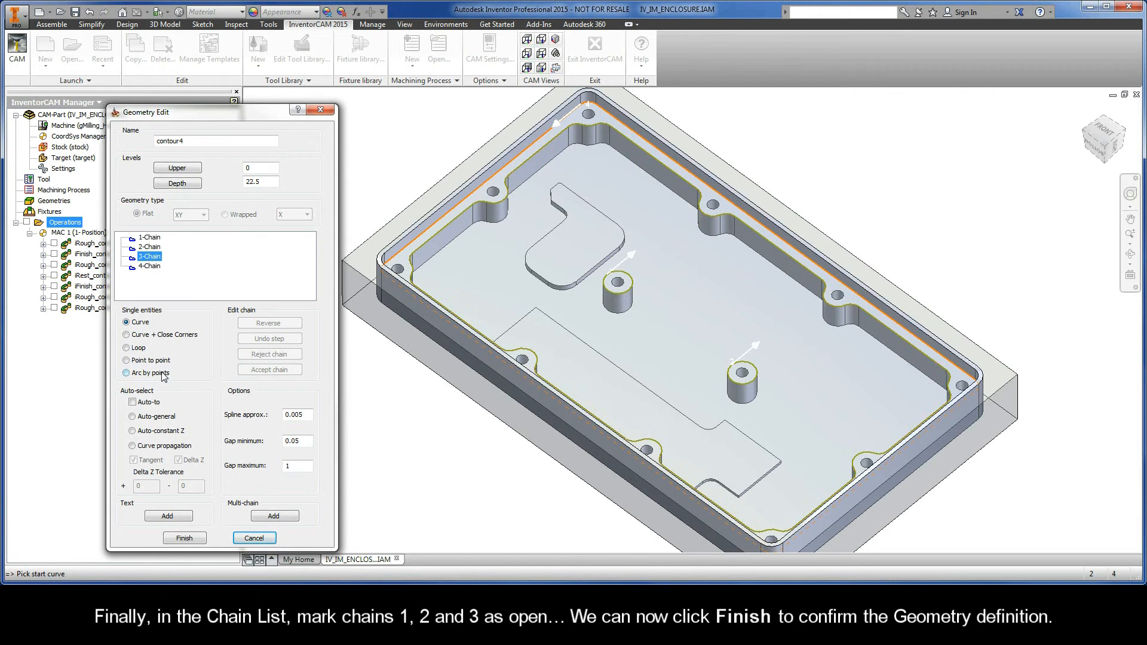
left_click(185, 539)
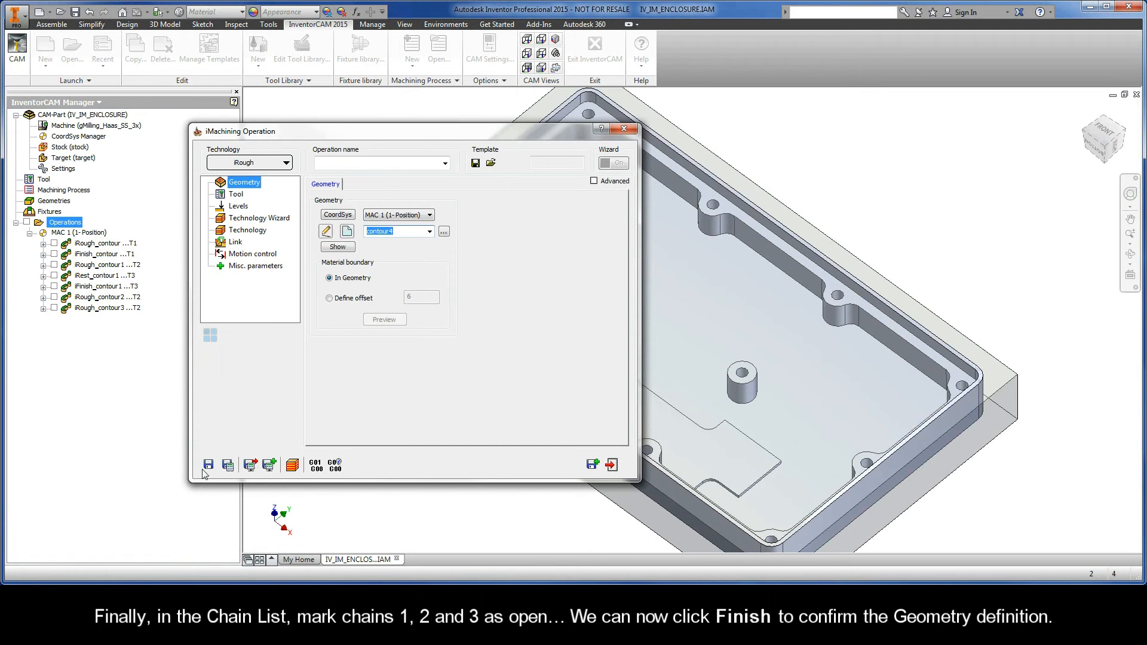
Assign tool number 2, the 9.5 mm end mill, to the iRough_contour4 operation
left_click(236, 194)
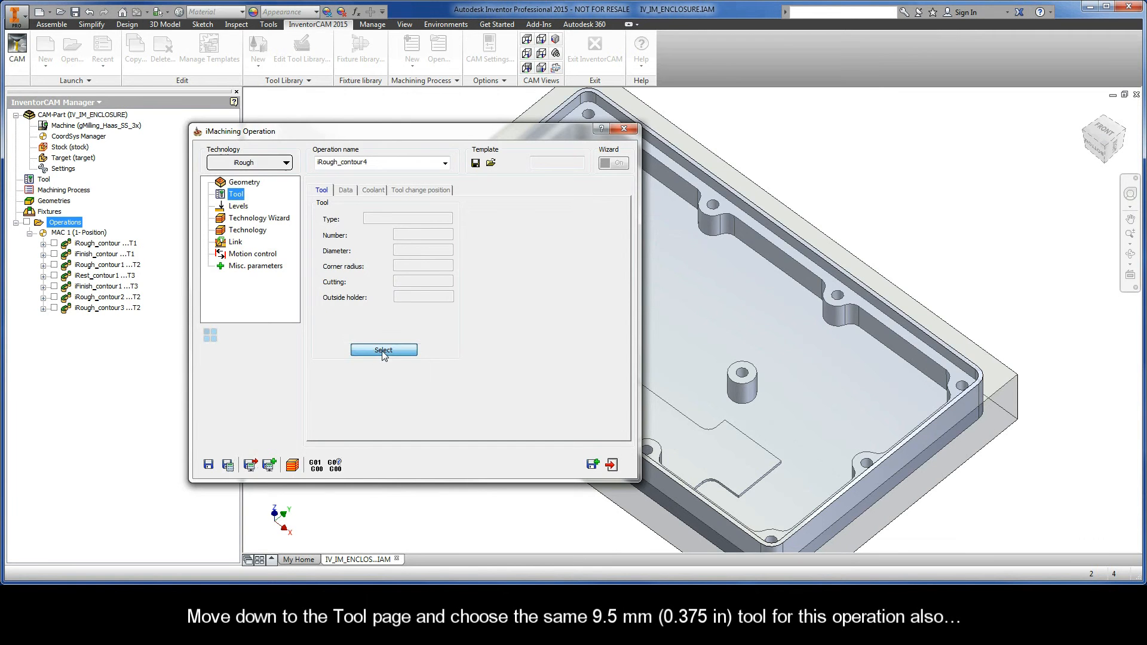
left_click(383, 351)
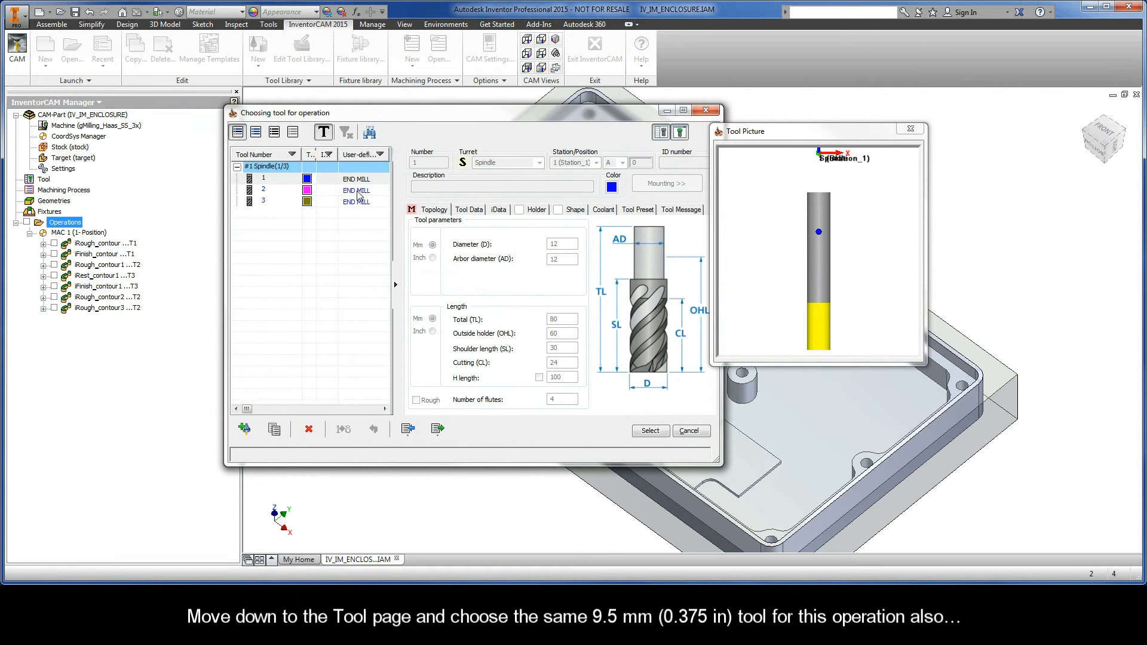
left_click(358, 191)
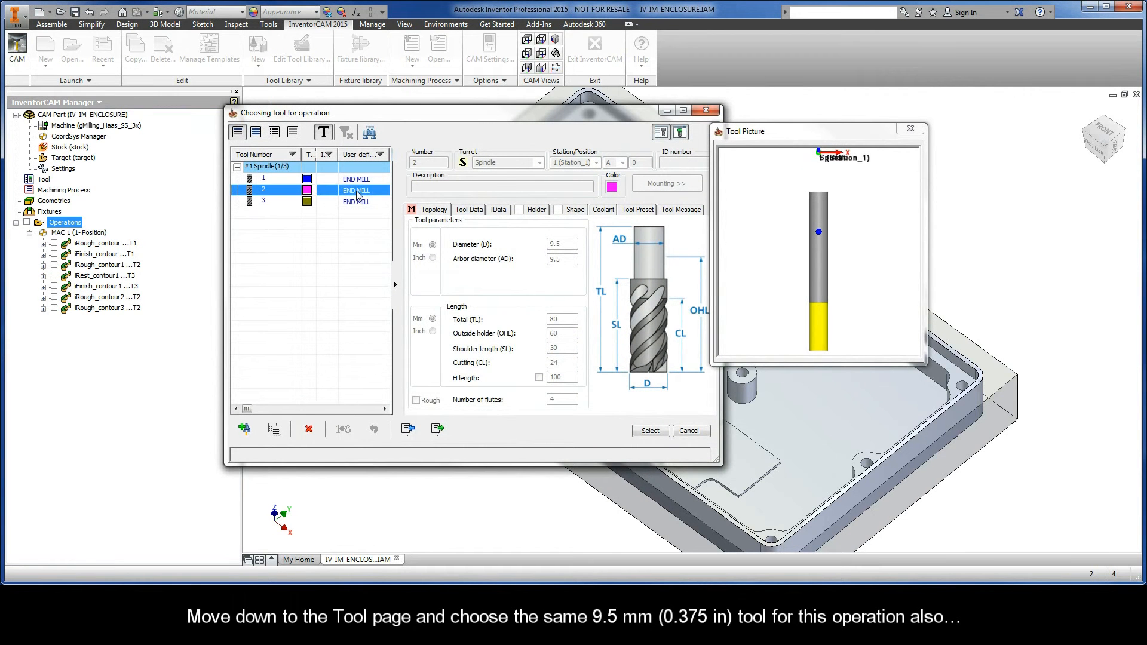
left_click(651, 431)
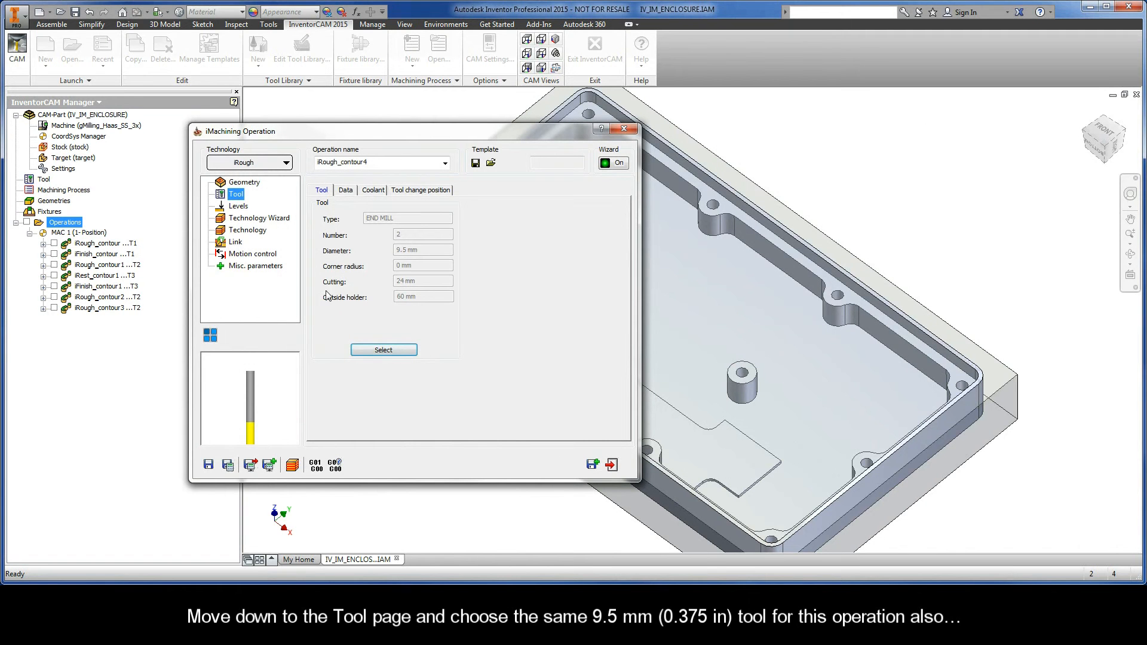
Define the upper level at 0 from the stock's top face and the pocket depth at 5 from the pocket ledge's lower face
left_click(239, 207)
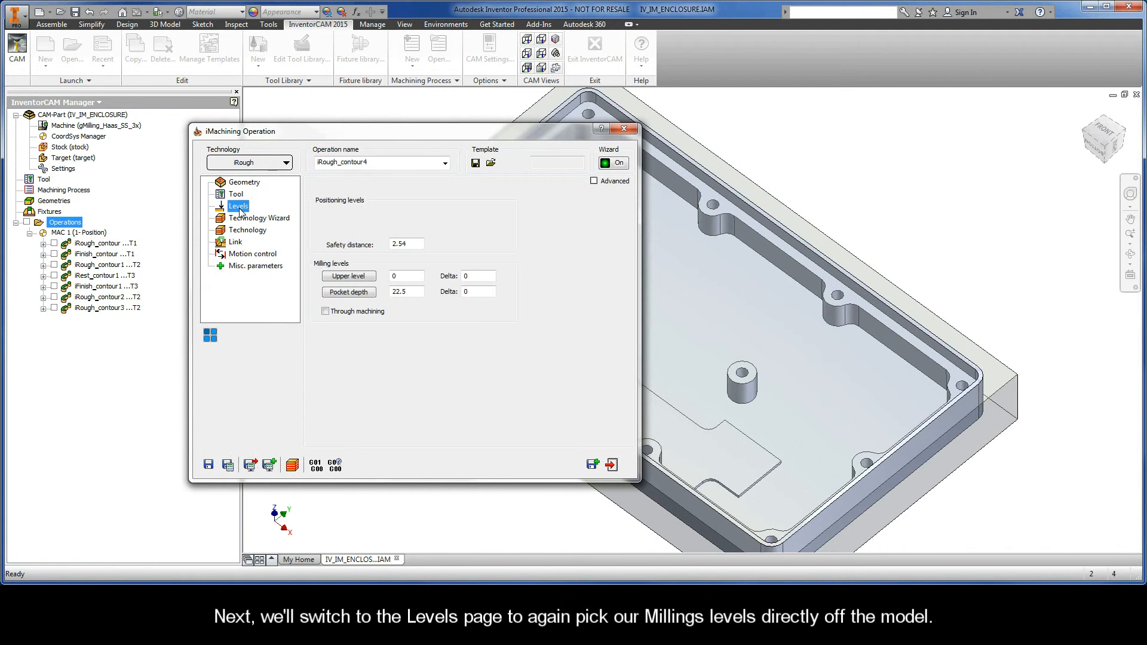
left_click(350, 276)
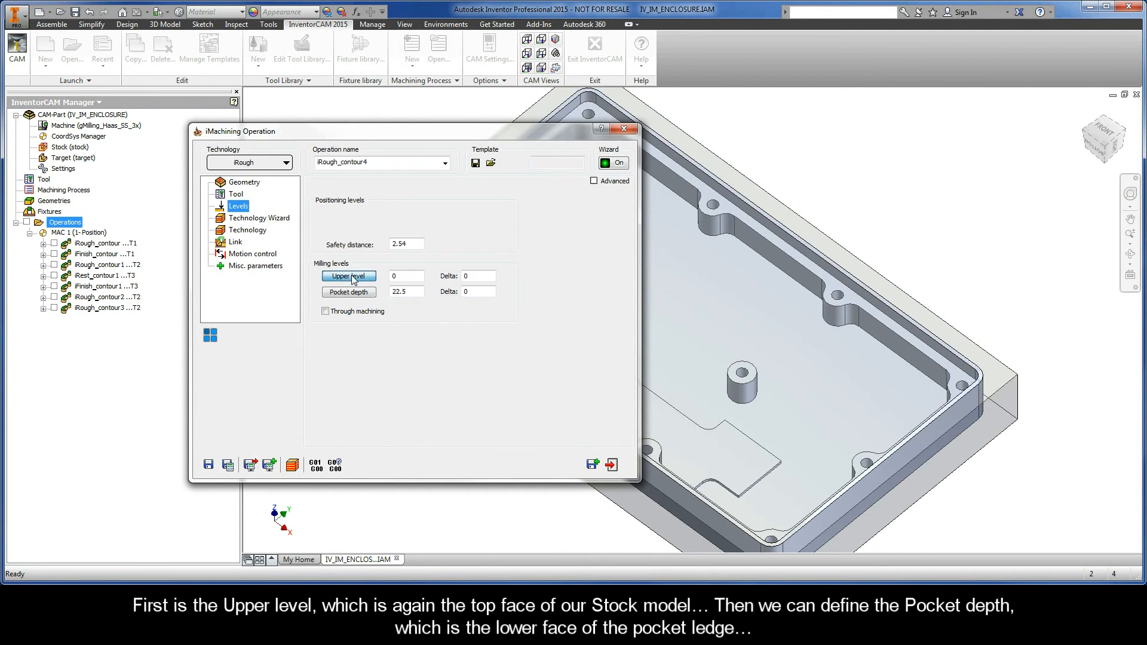
left_click(362, 260)
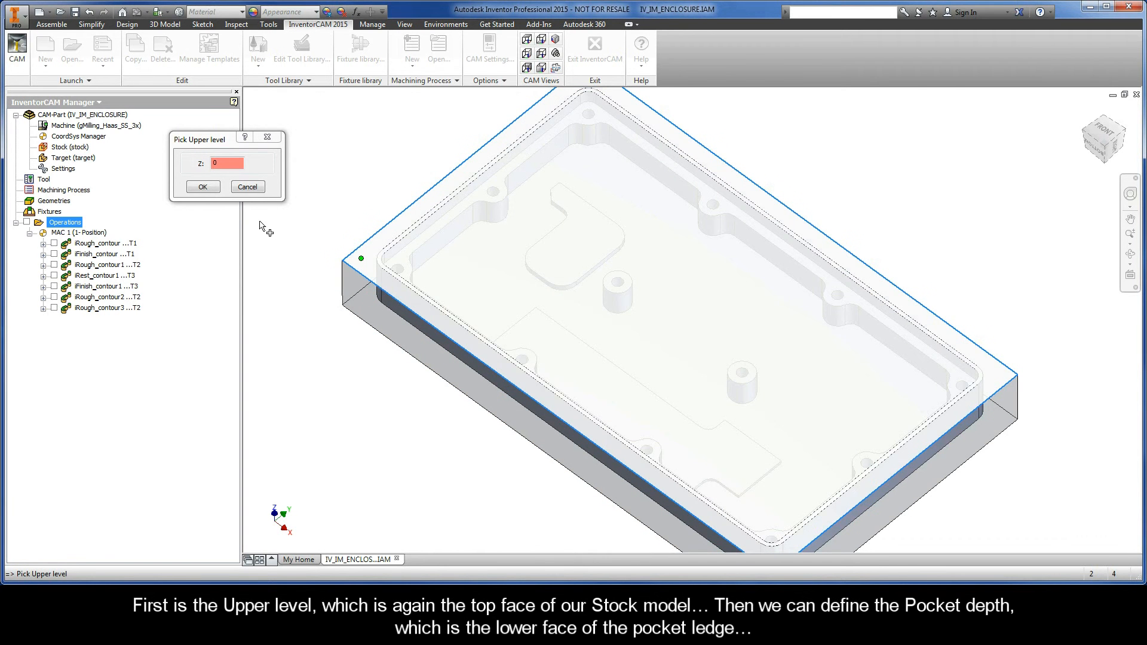
left_click(203, 187)
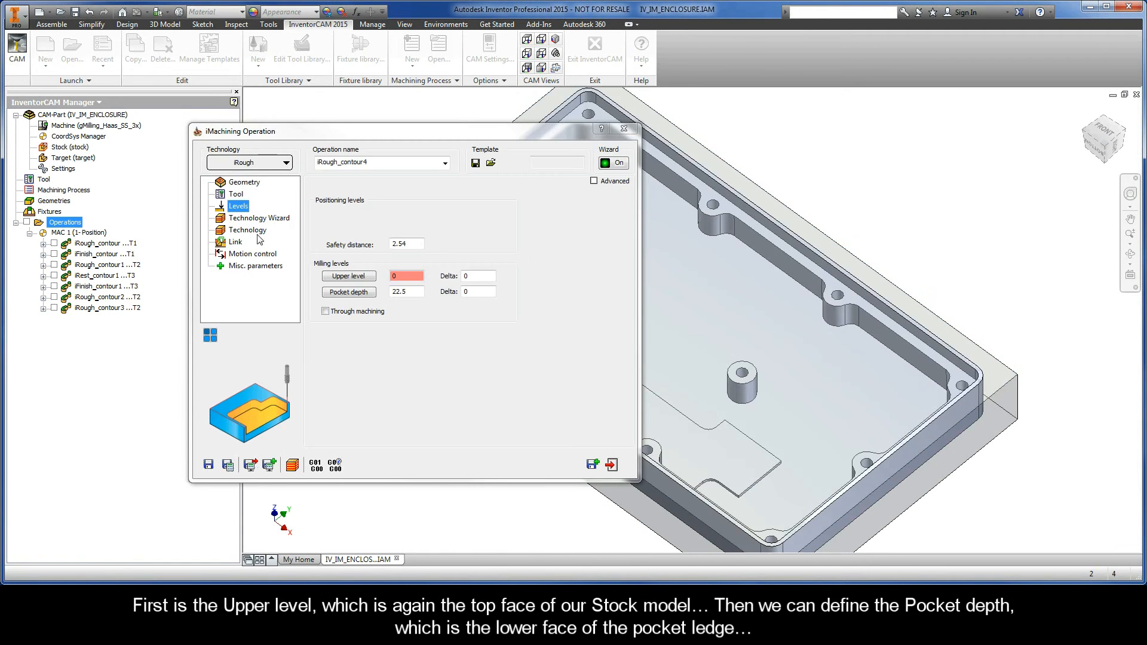
left_click(350, 292)
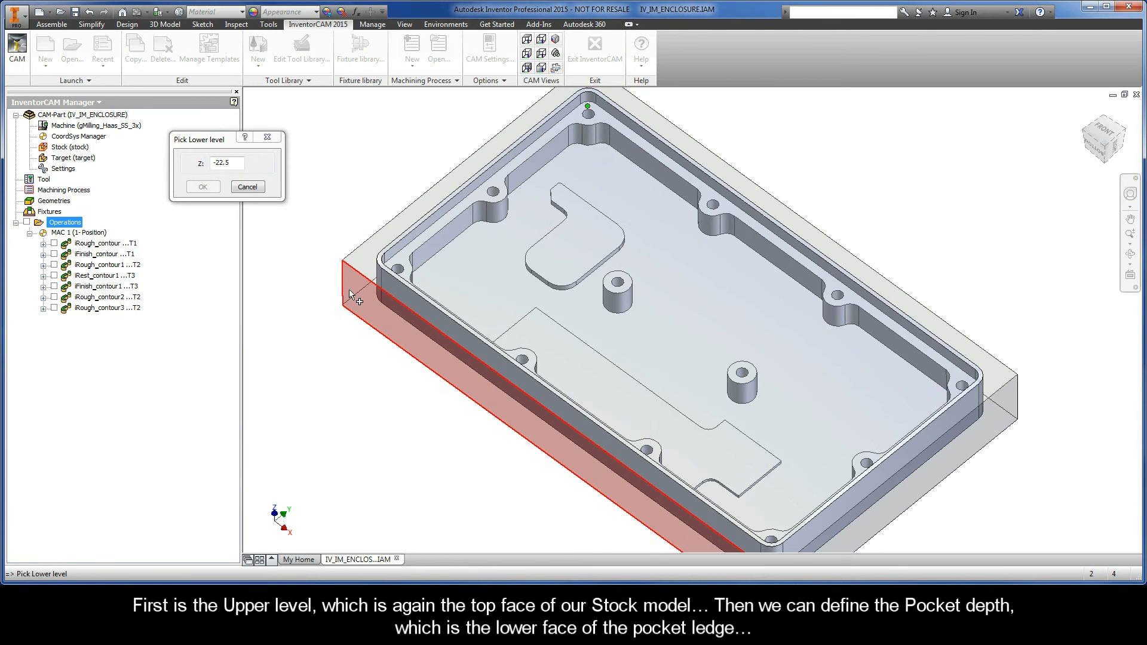
right_click(403, 259)
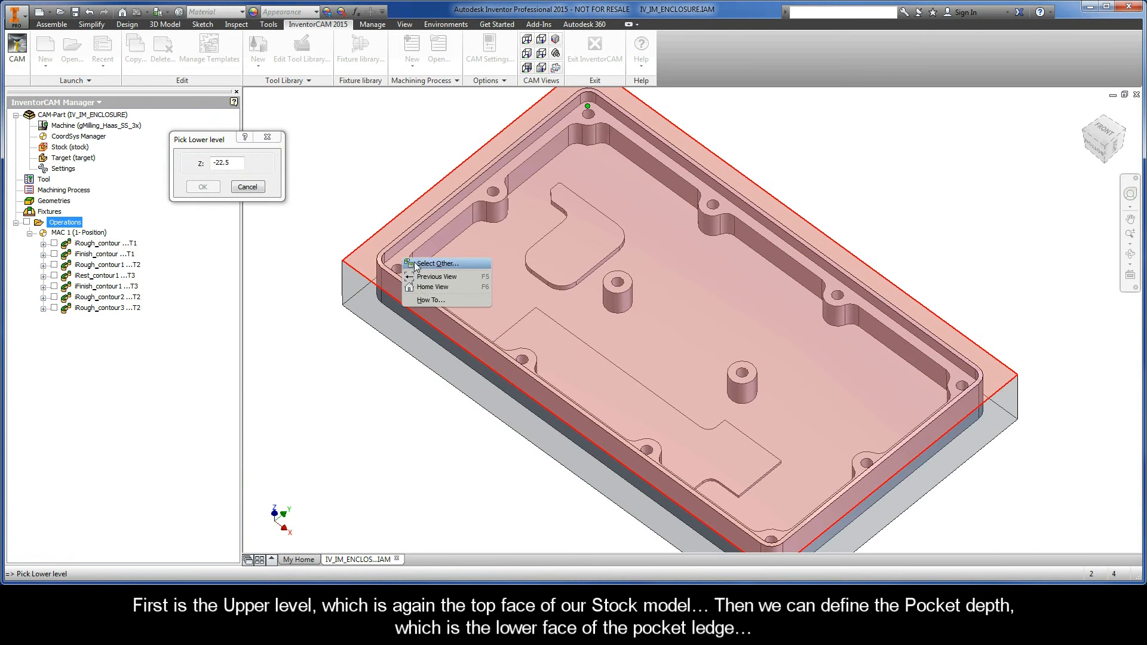
left_click(418, 264)
left_click(417, 264)
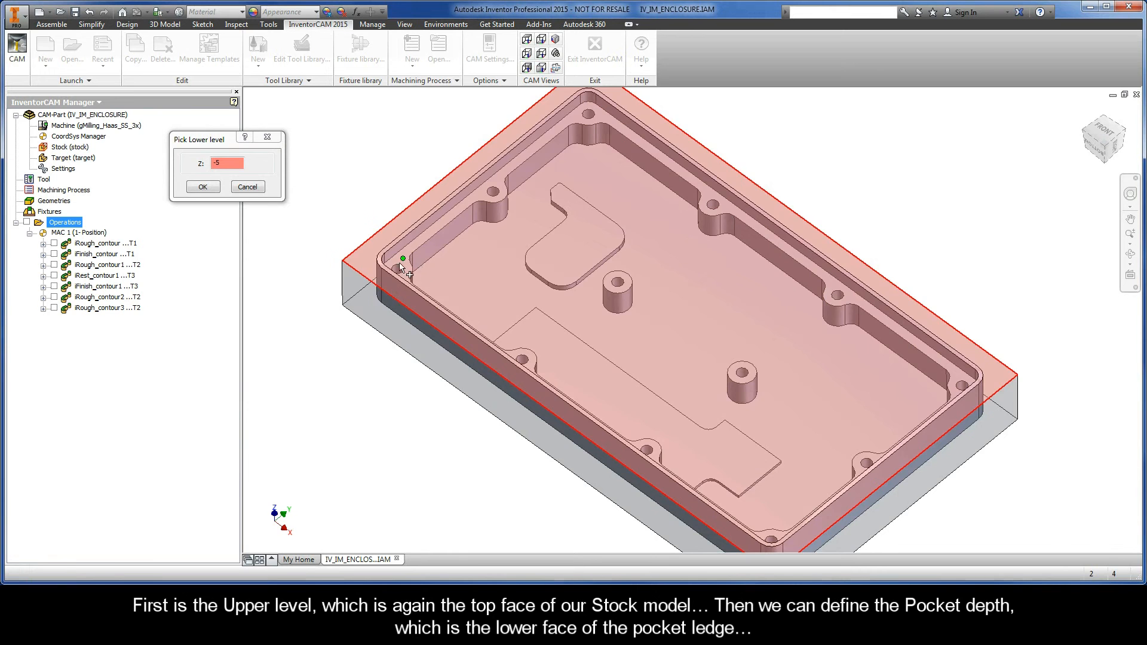
left_click(203, 187)
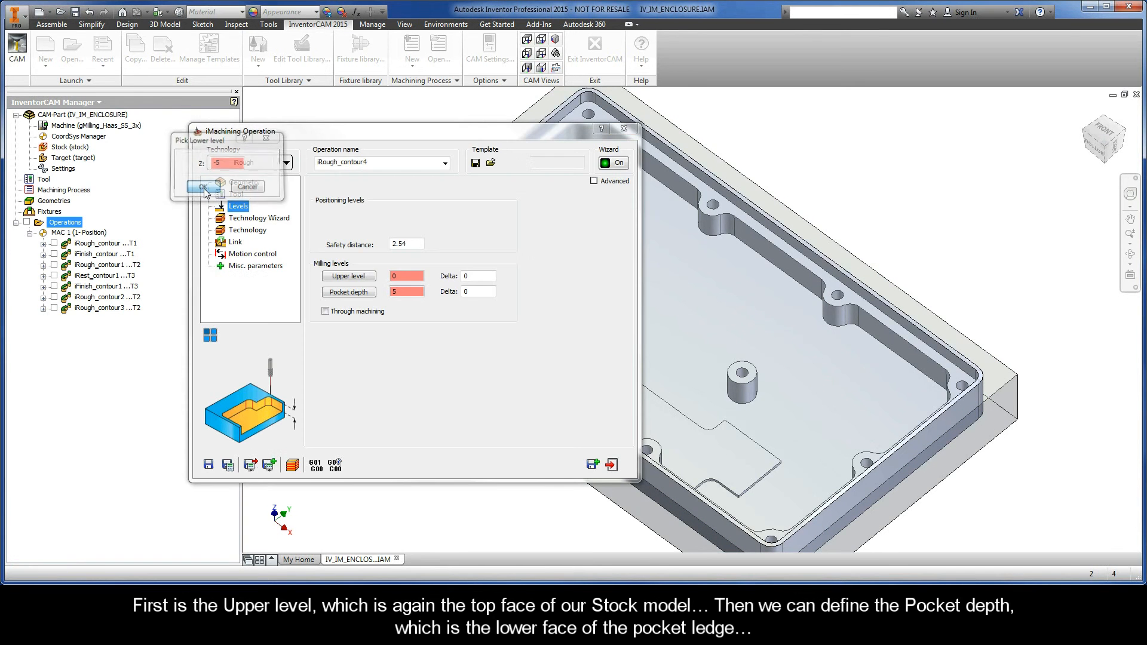
Check the Technology Wizard, then inspect the 5 mm depth end mill model's flute contact and show its hidden tool section body
left_click(255, 221)
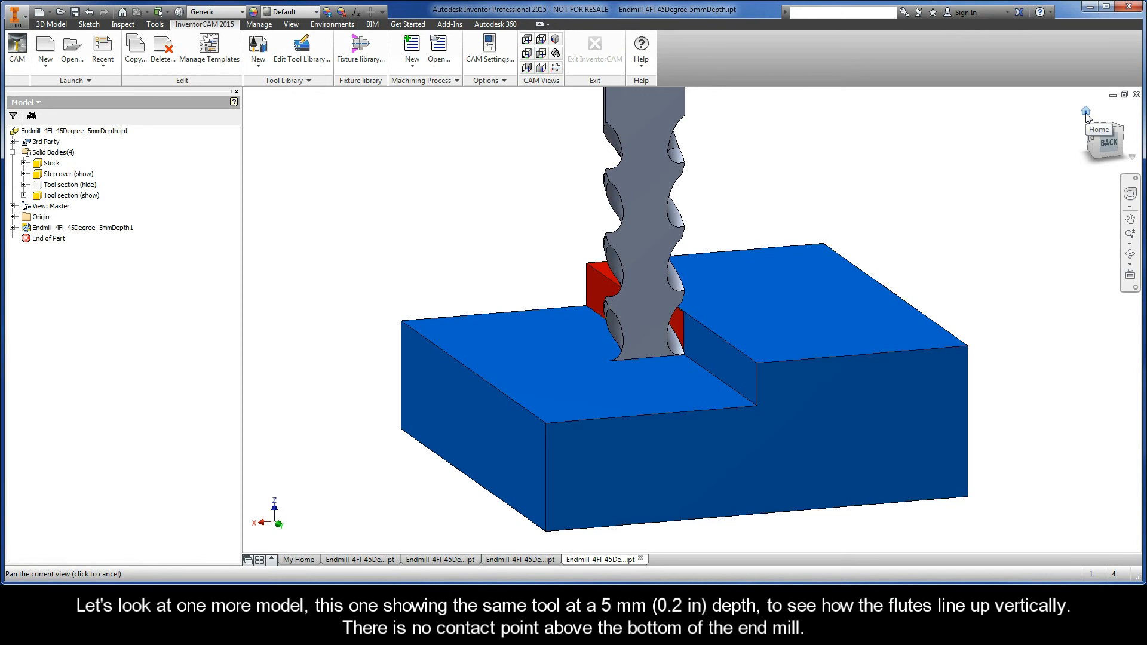
left_click(1086, 113)
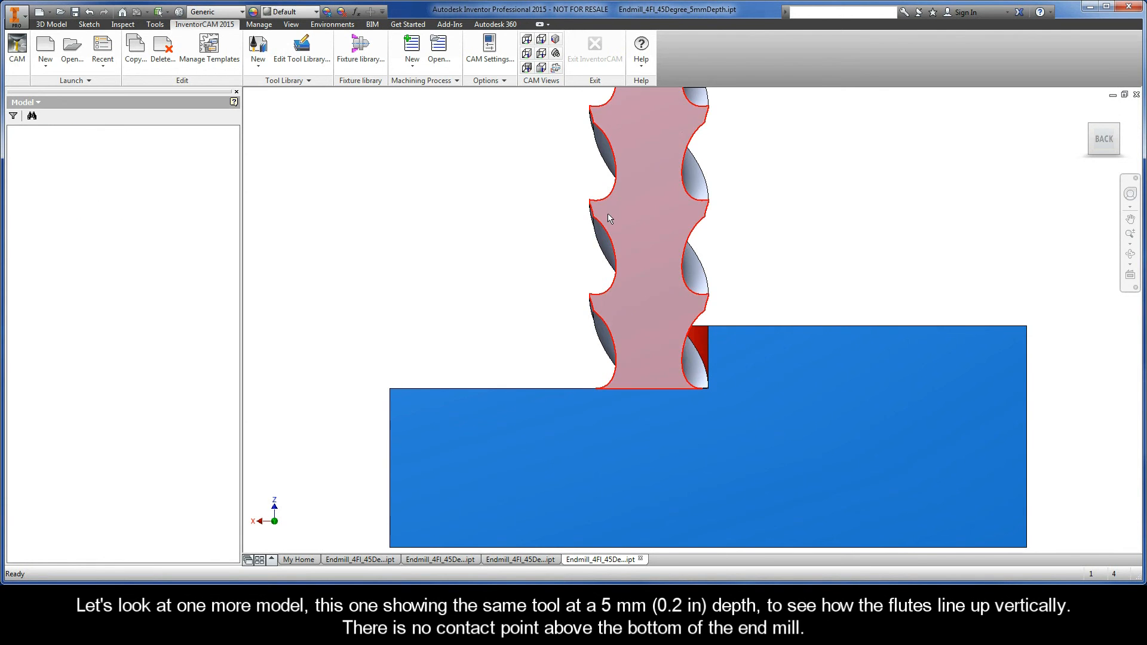
left_click(71, 185)
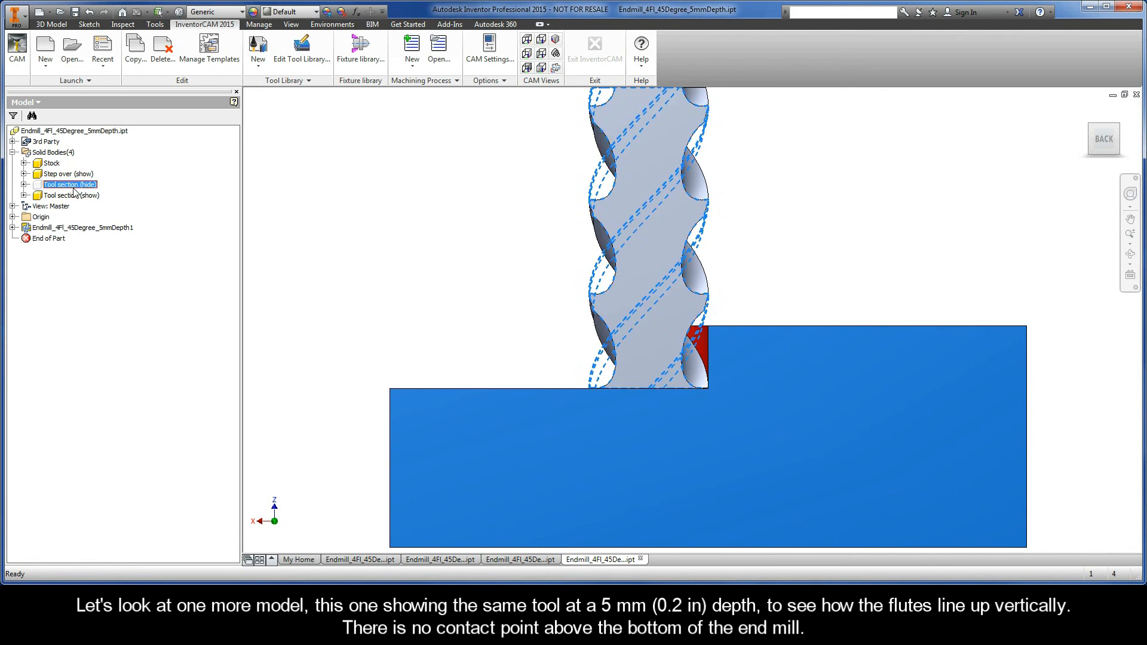
right_click(71, 186)
left_click(85, 232)
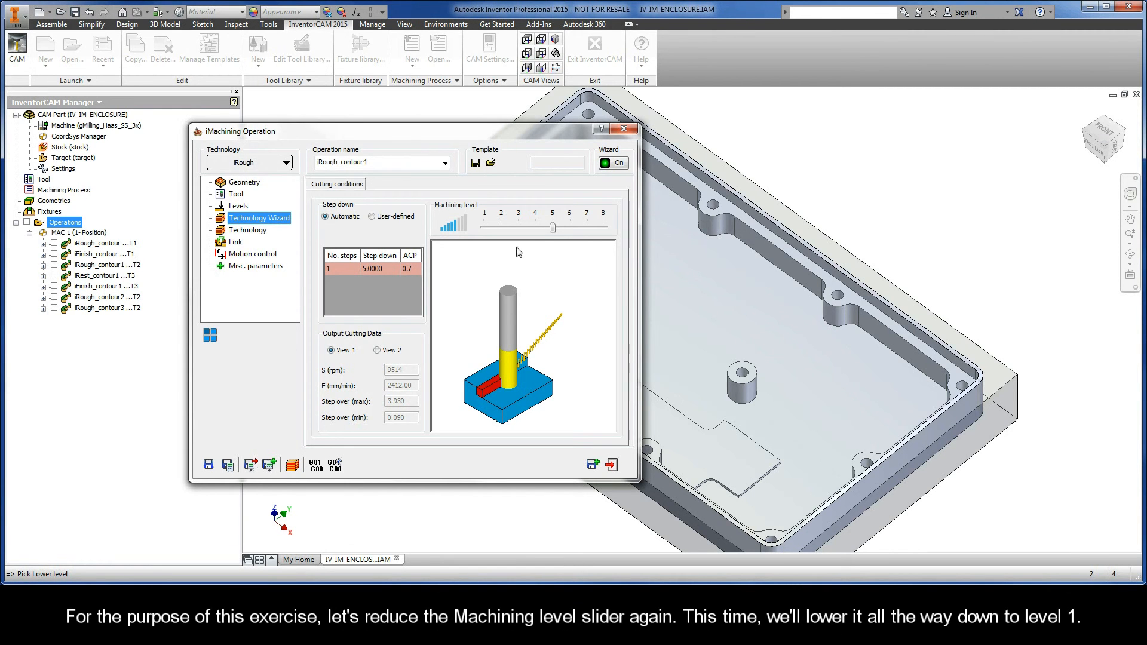
Reduce the machining level to 1, then save and calculate the iRough_contour4 operation
left_click_drag(553, 231, 485, 231)
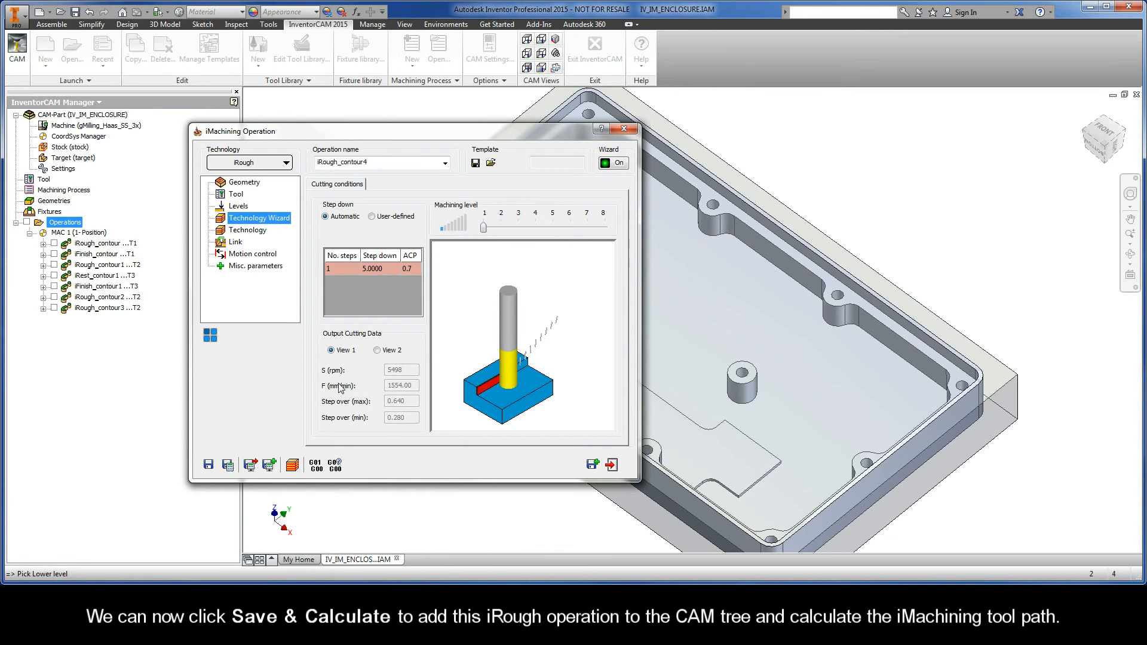
left_click(227, 466)
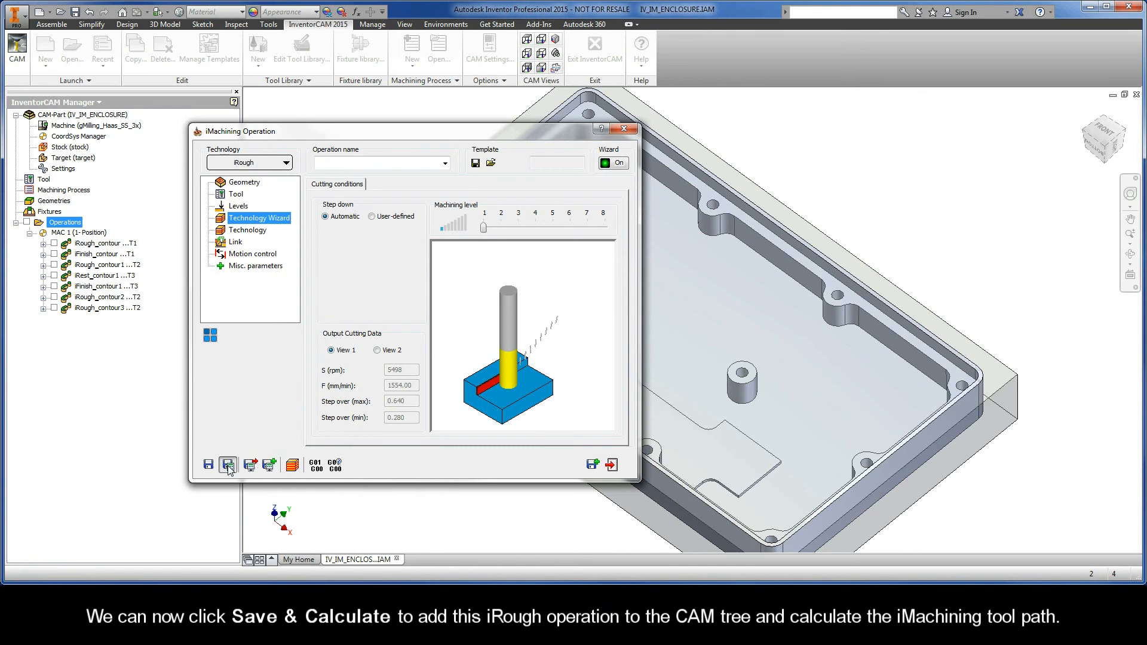